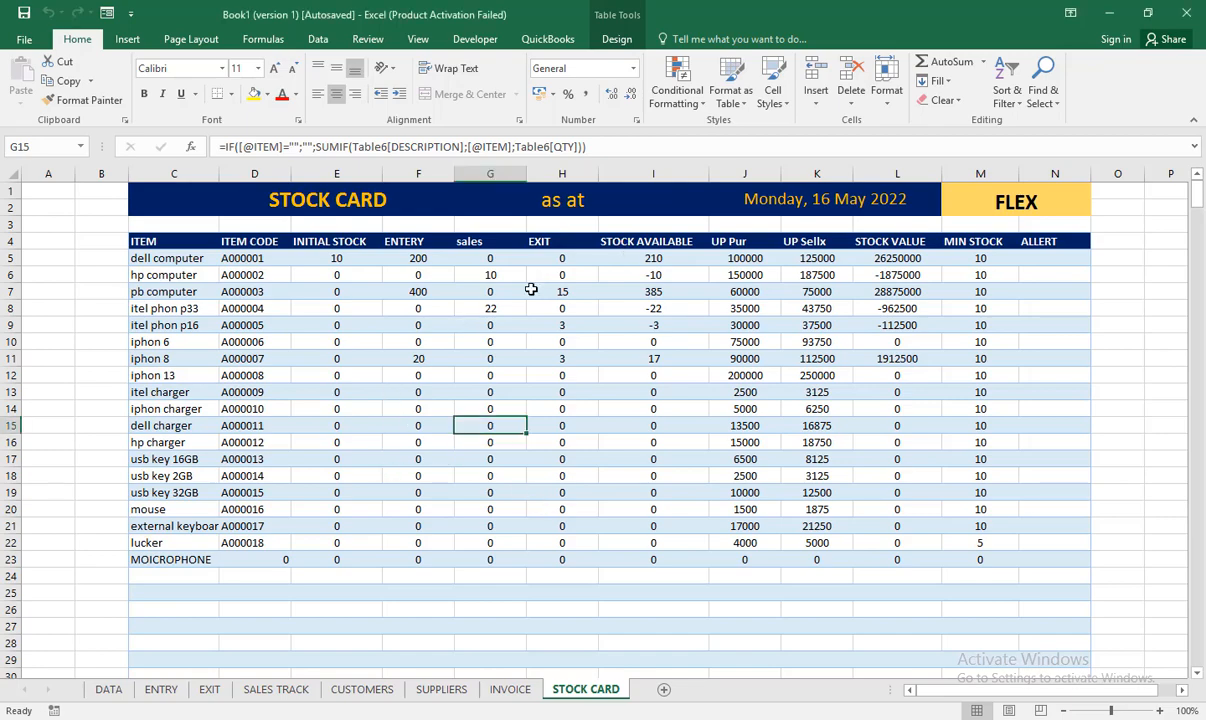
- Examine the formulas in the ENTERY, sales, EXIT and STOCK AVAILABLE columns and how far down the stock card table extends
click(560, 292)
click(660, 259)
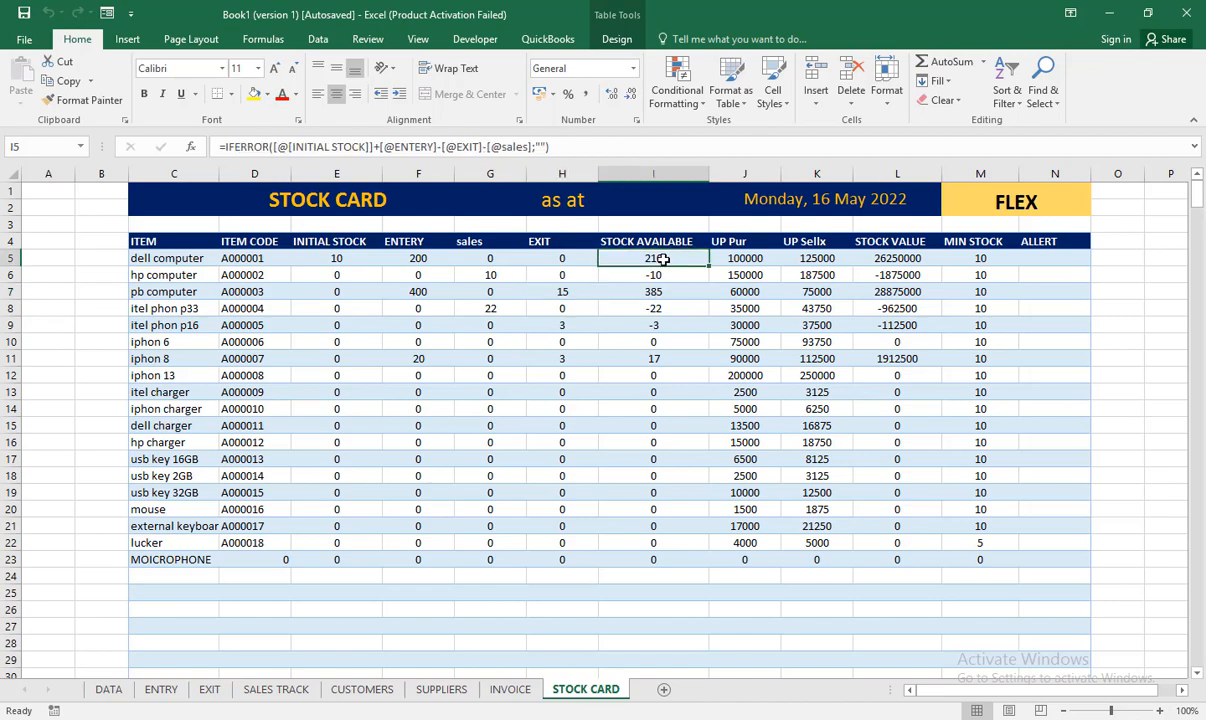
click(418, 257)
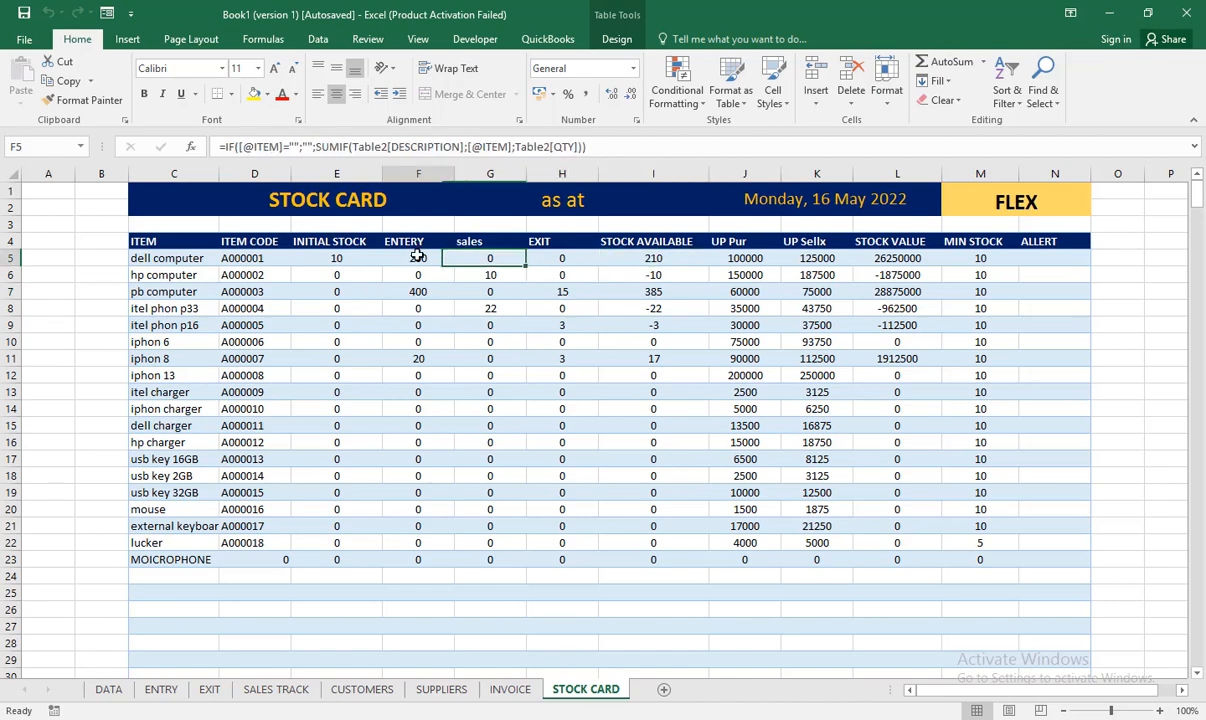
click(479, 258)
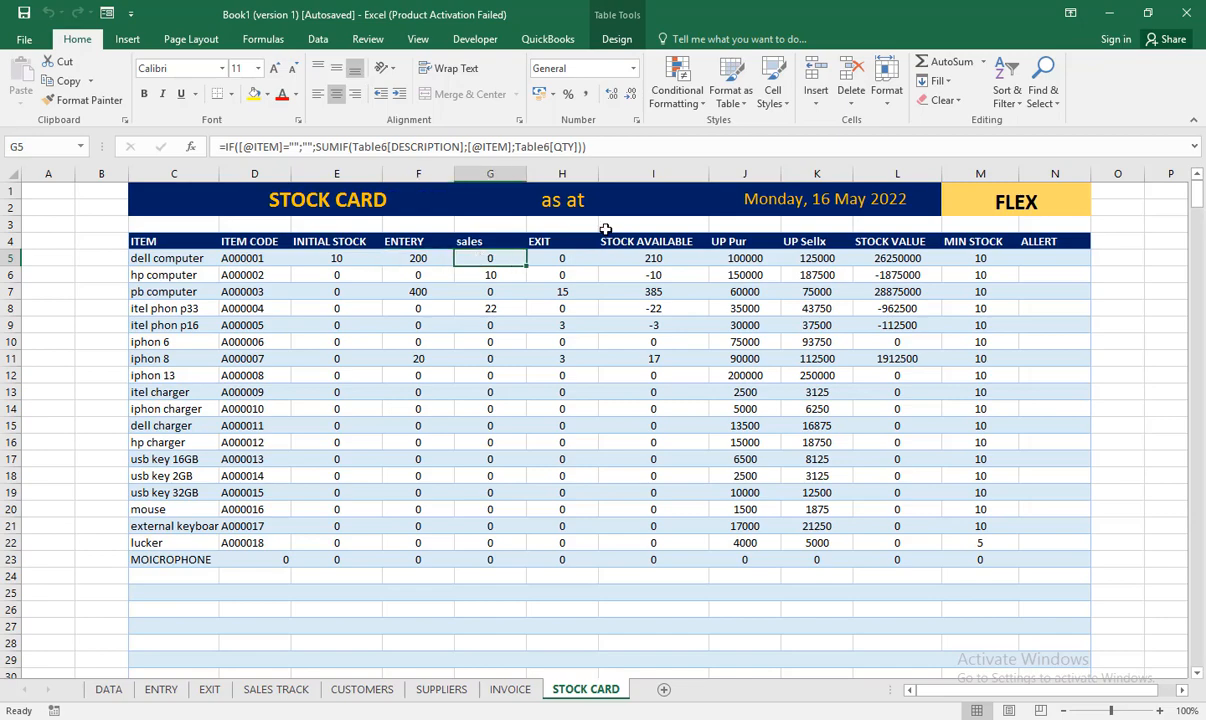
click(556, 258)
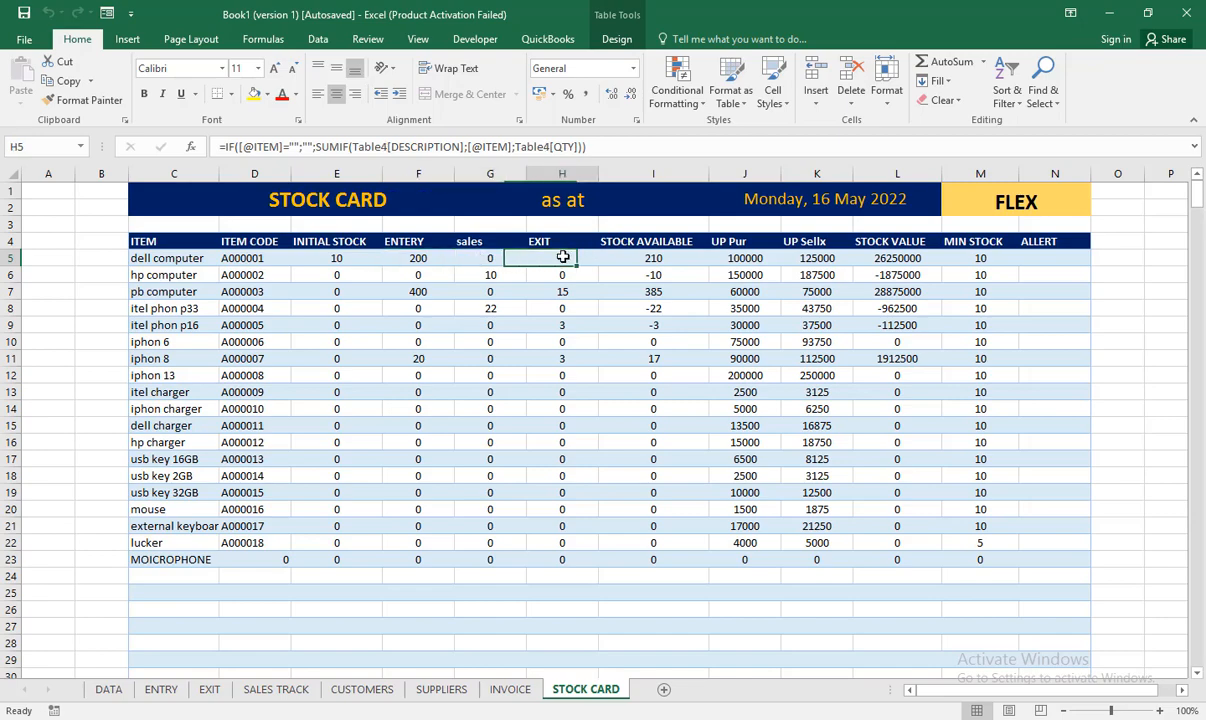
click(398, 340)
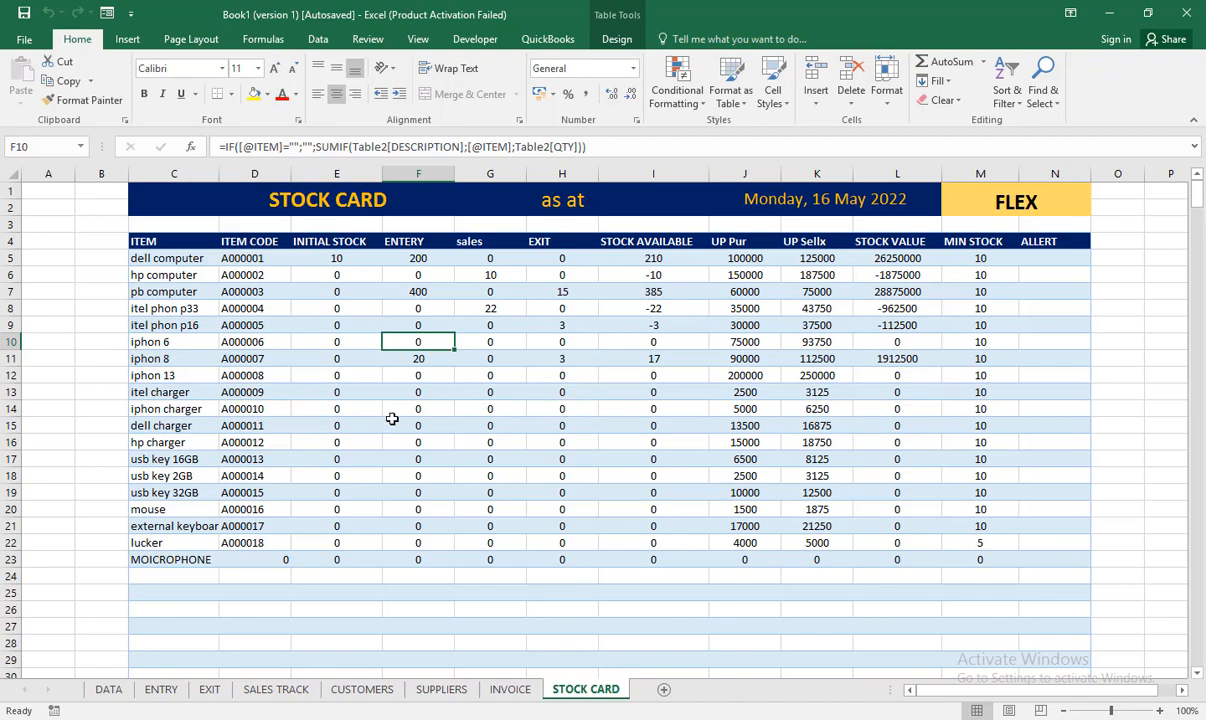
scroll(369, 380, down, 6)
scroll(370, 380, up, 6)
scroll(771, 393, down, 7)
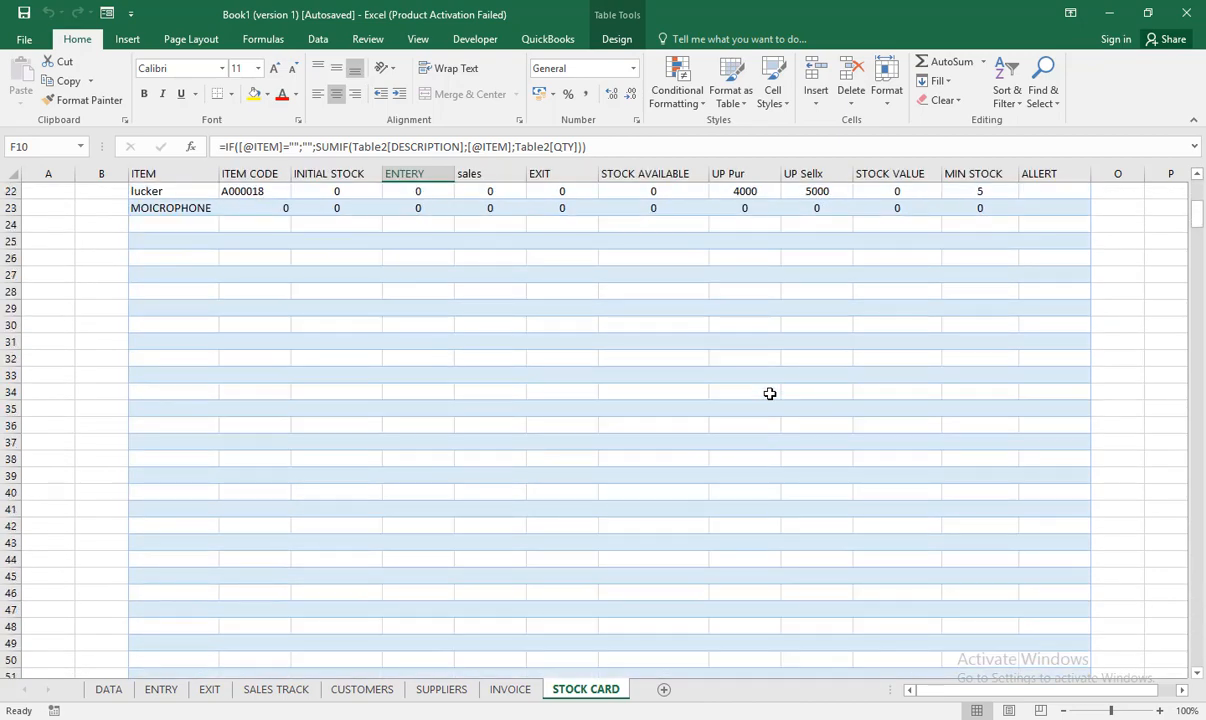
scroll(770, 393, up, 7)
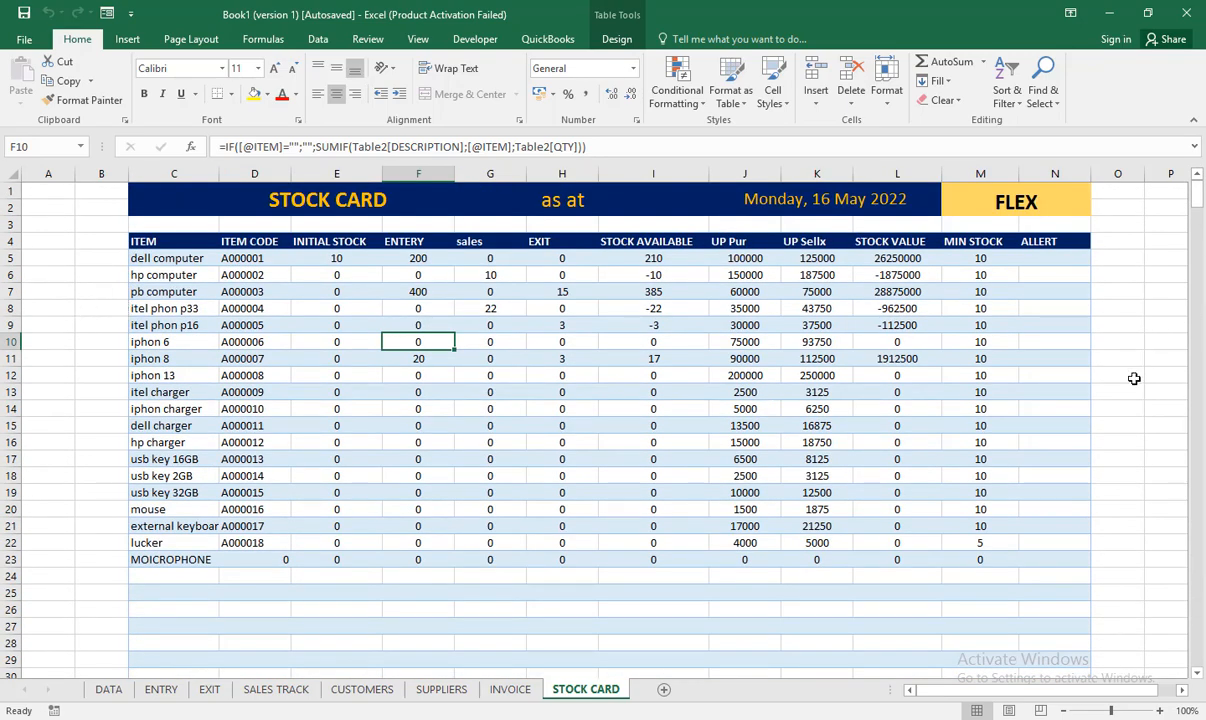
scroll(1133, 370, down, 4)
scroll(1135, 345, up, 4)
- Hide the gridlines on the STOCK CARD sheet and check the sheet around and below the table
click(418, 40)
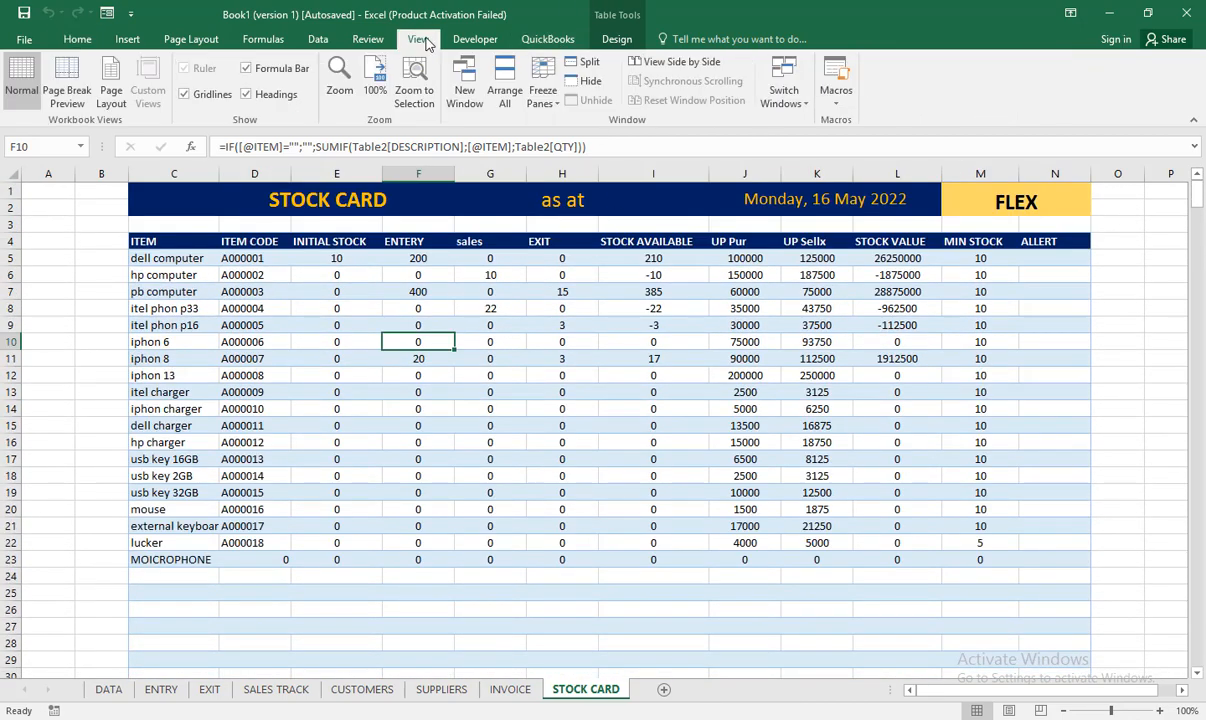
click(200, 100)
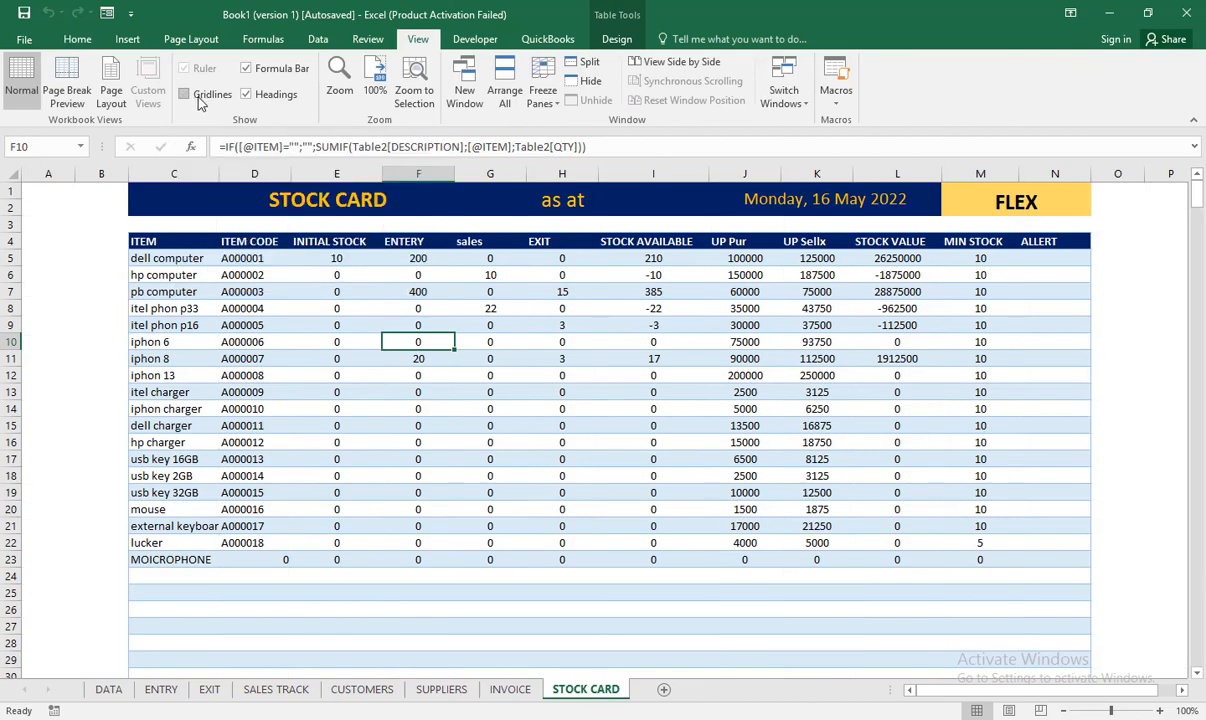
click(94, 308)
scroll(92, 345, down, 7)
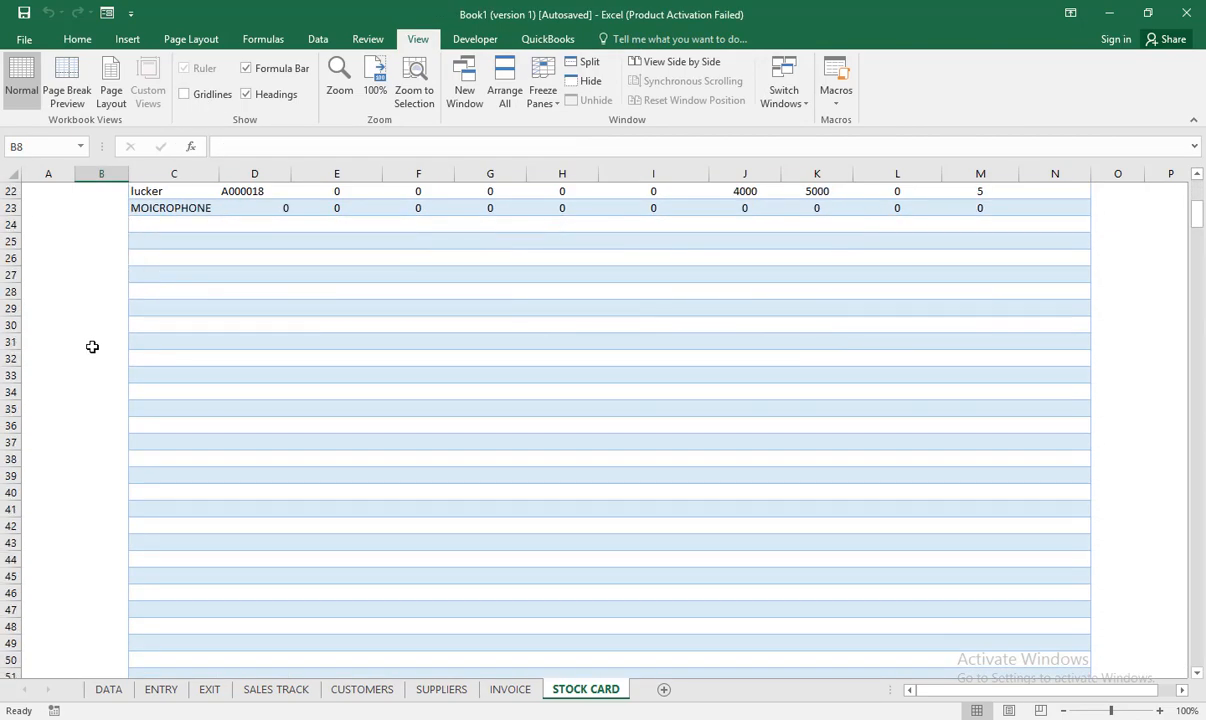
scroll(92, 346, up, 7)
click(1150, 324)
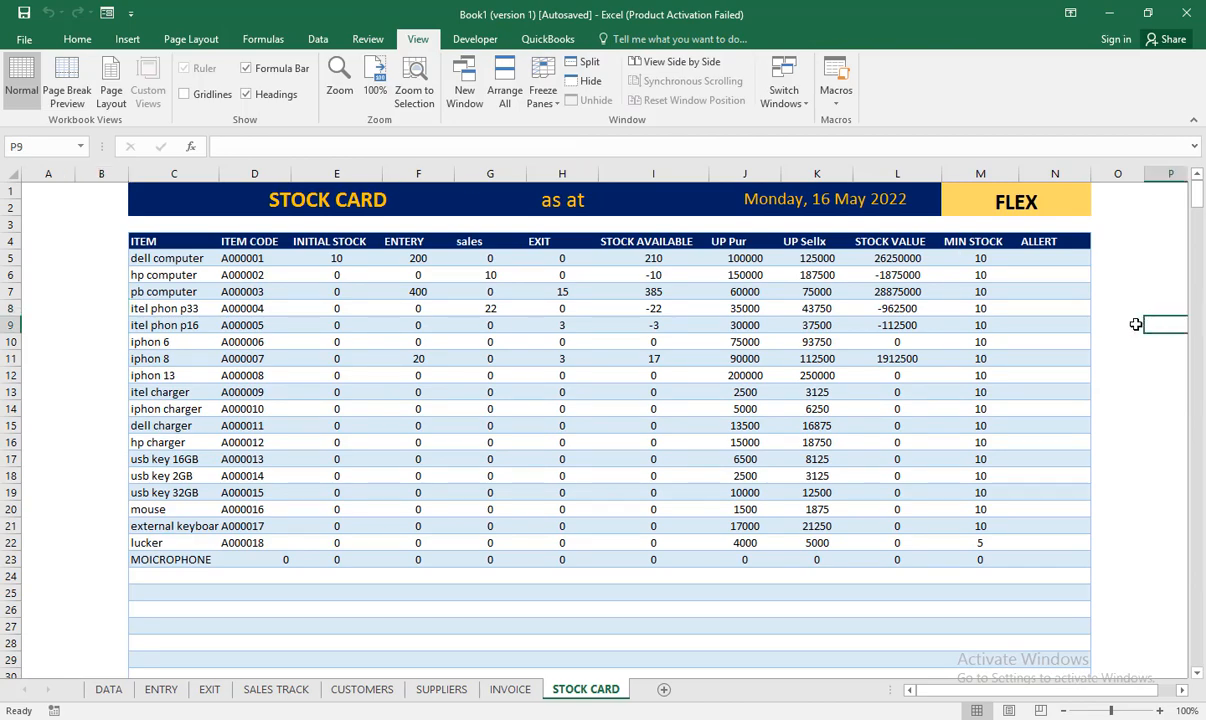
click(562, 340)
scroll(598, 341, down, 7)
scroll(598, 341, up, 2)
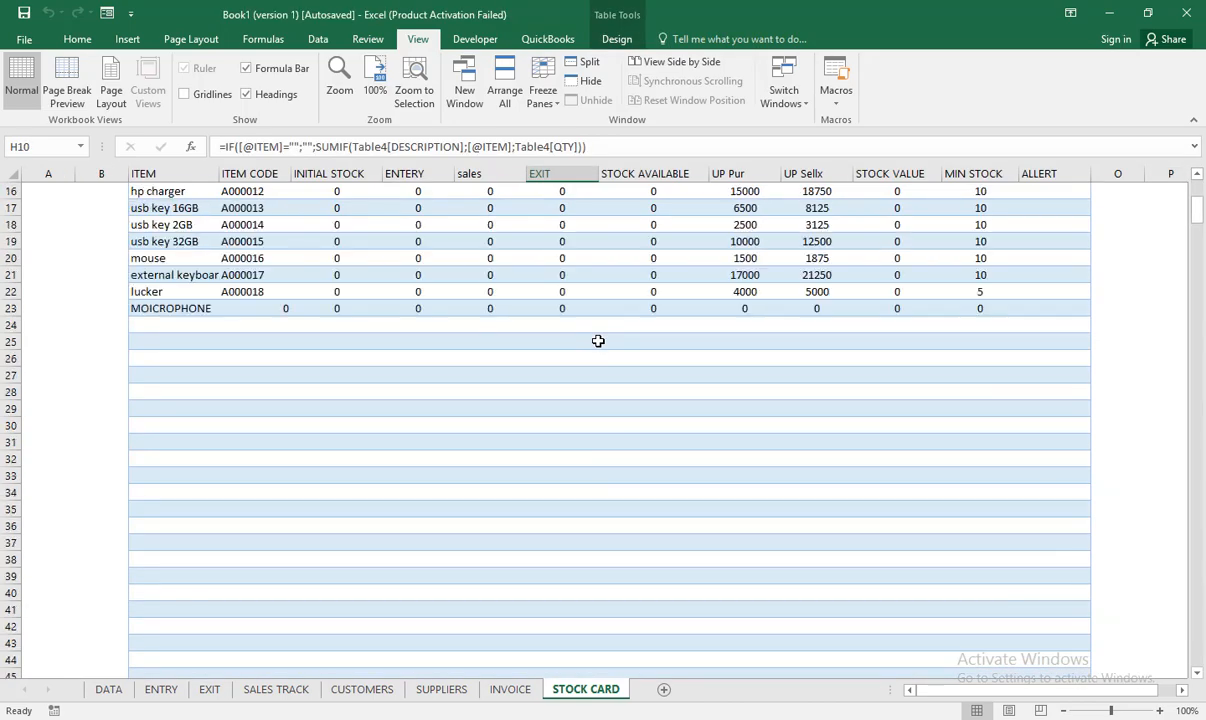
scroll(598, 341, down, 7)
scroll(598, 341, up, 12)
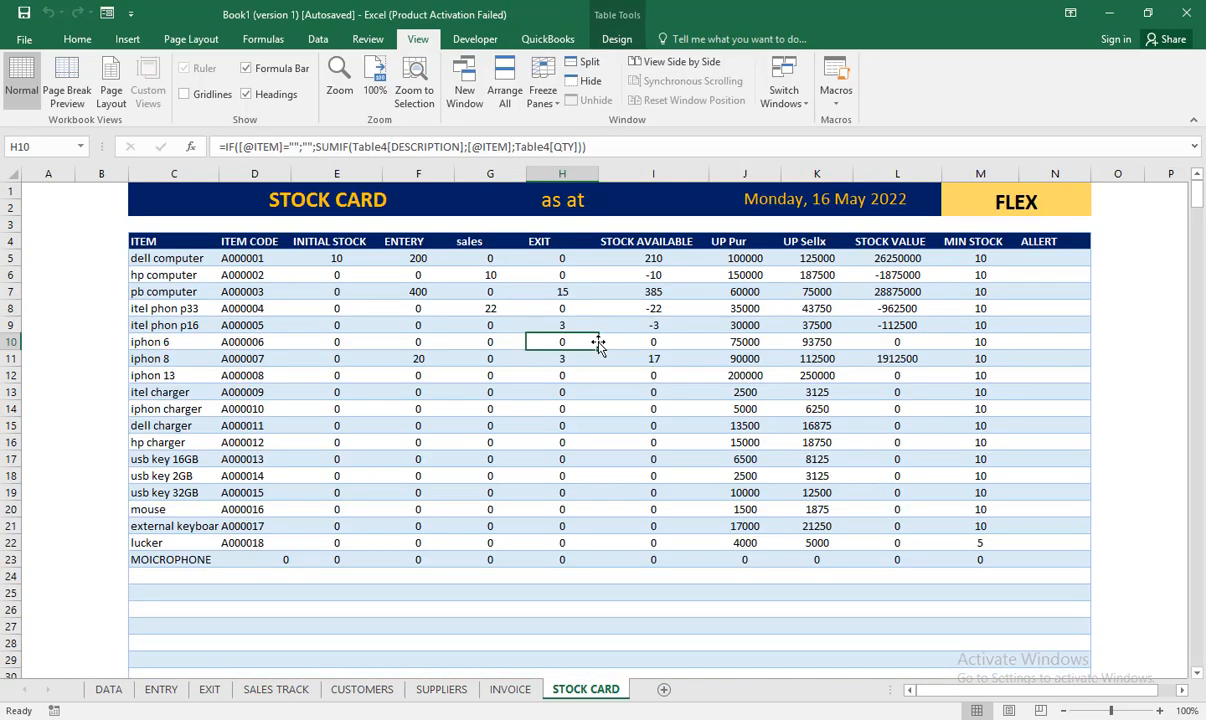
- Apply the plain first Light table style, without banding or borders, to the stock card table
click(460, 458)
click(827, 395)
click(542, 470)
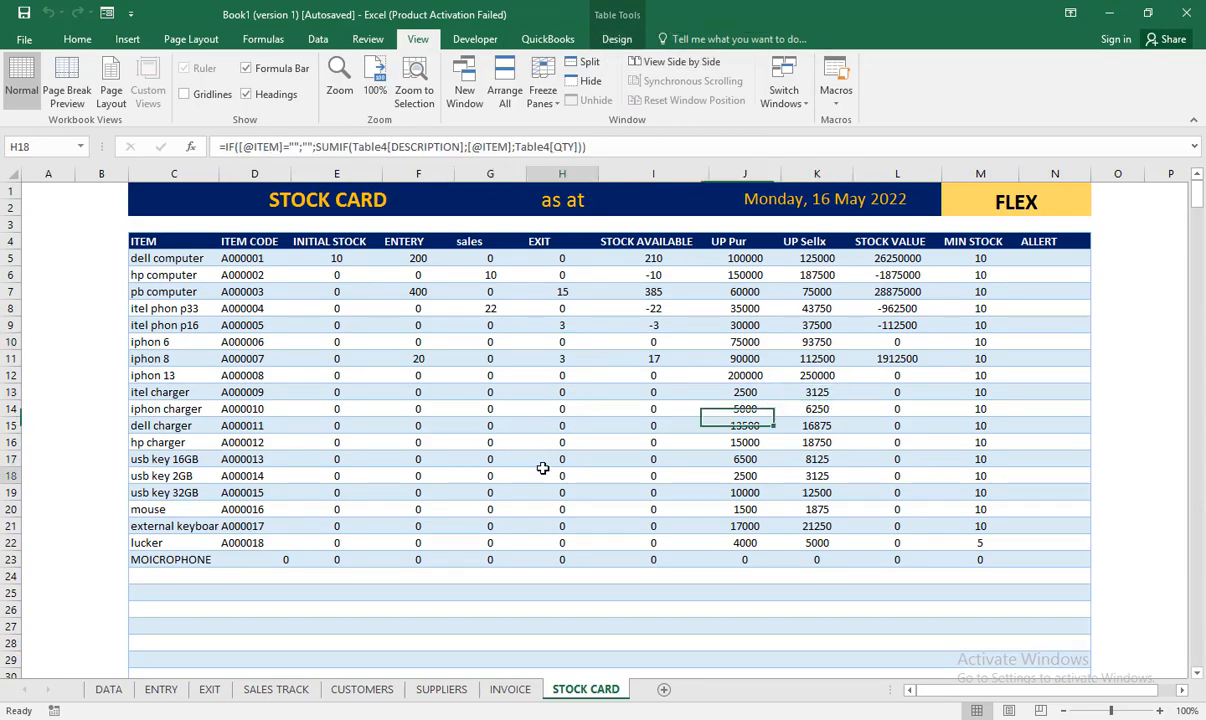
click(617, 39)
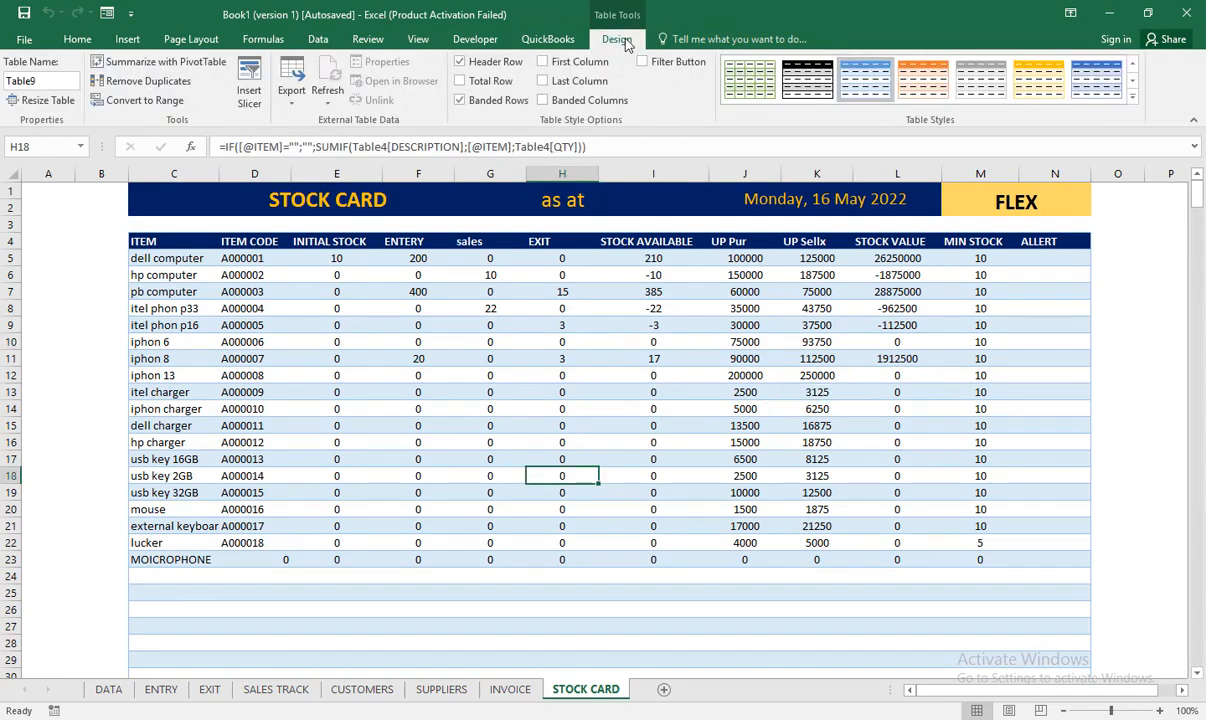
click(1131, 98)
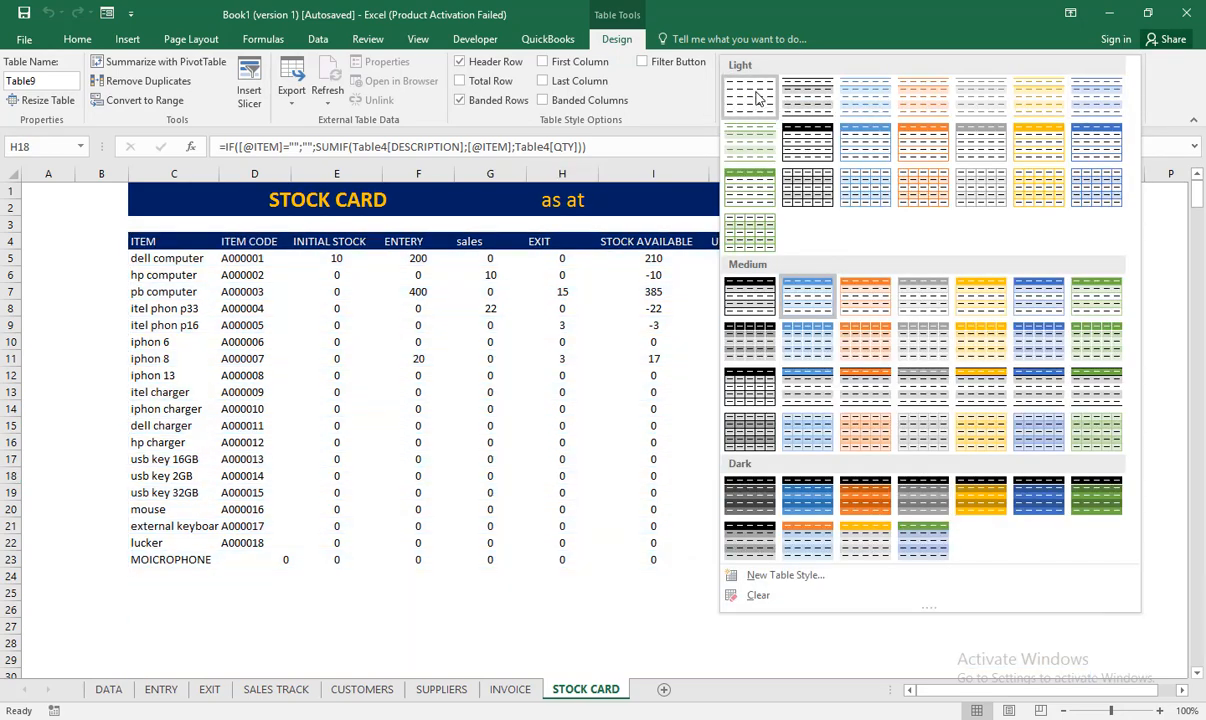
click(753, 97)
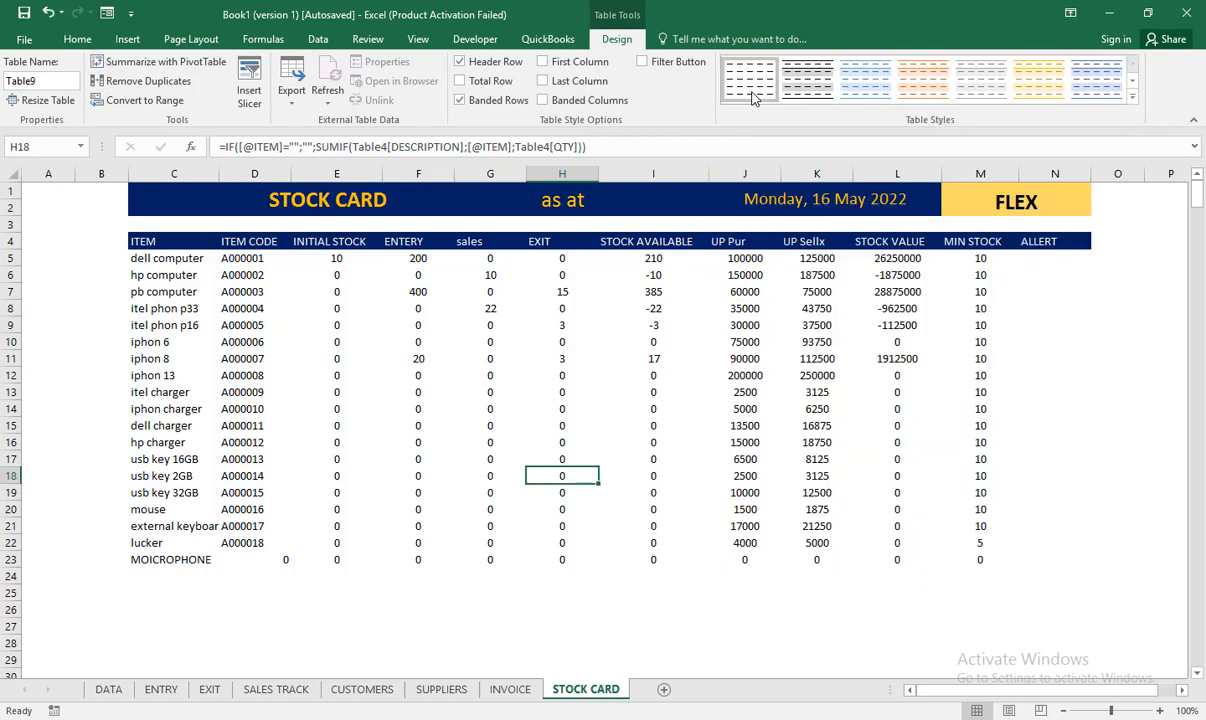
scroll(646, 382, down, 6)
scroll(648, 383, up, 6)
scroll(648, 358, down, 5)
scroll(648, 358, up, 5)
- Compare the STOCK AVAILABLE and MIN STOCK cells for the dell, hp and pb computer rows
click(653, 259)
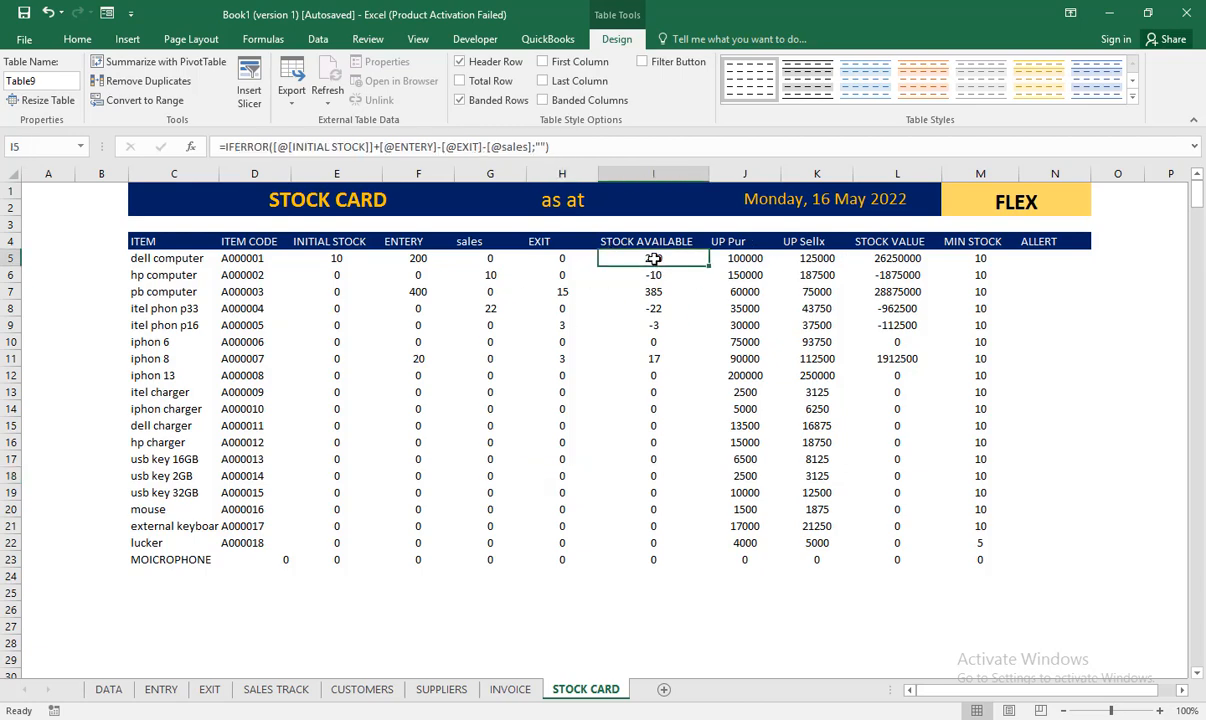
click(981, 259)
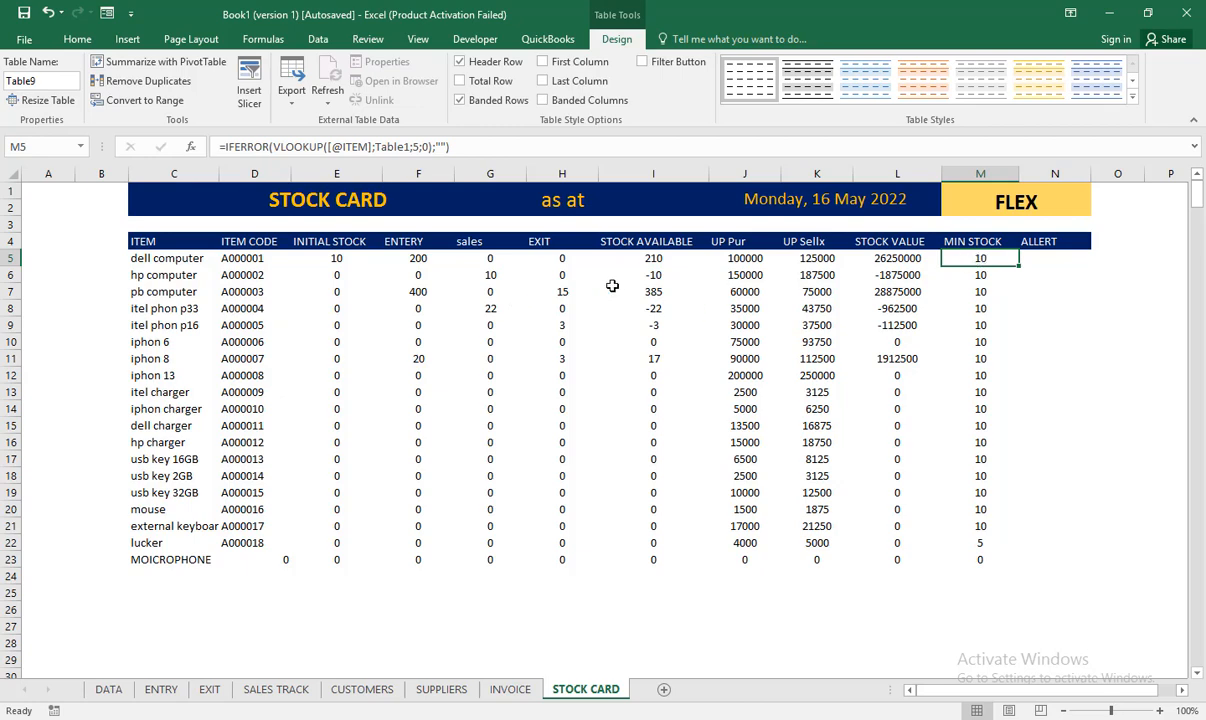
click(677, 279)
click(952, 292)
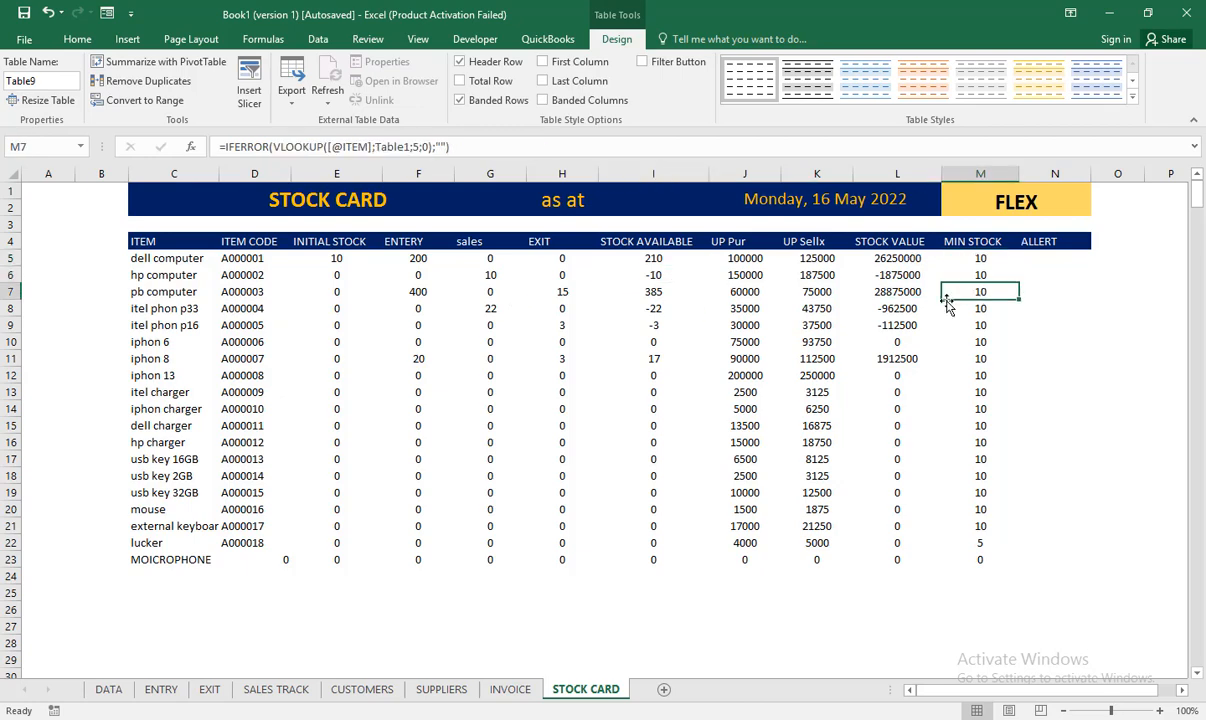
click(655, 297)
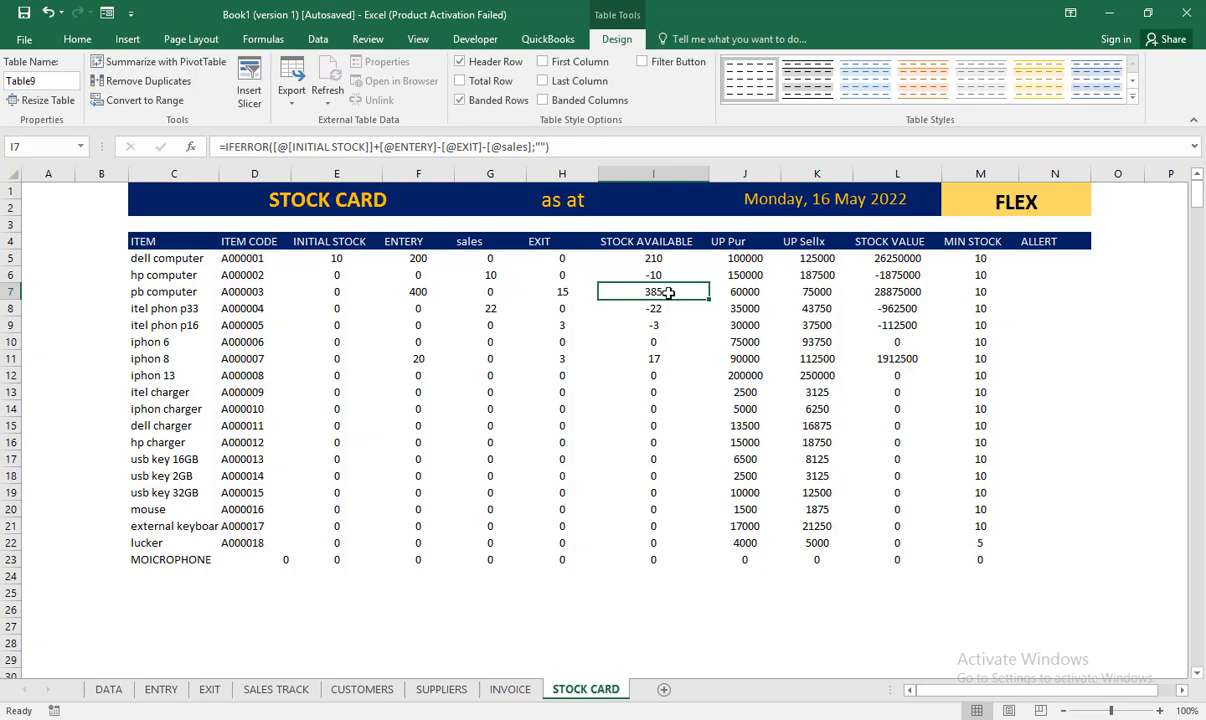
click(645, 275)
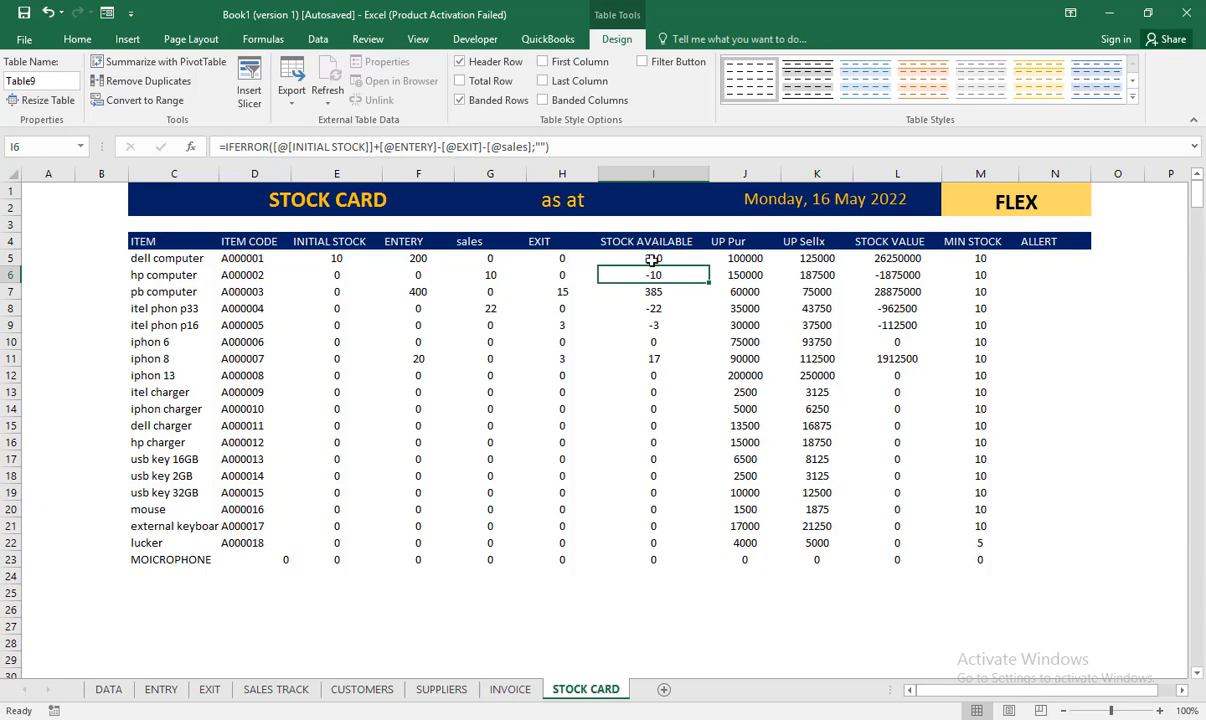
click(652, 260)
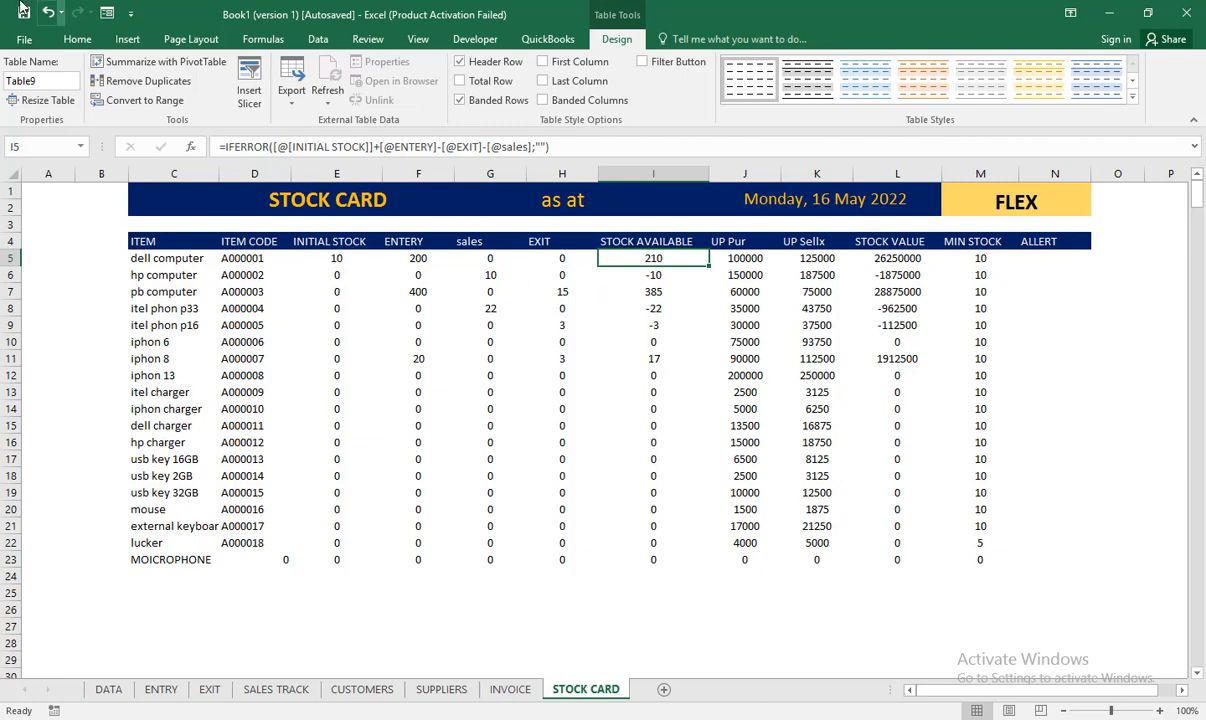
- Select all data rows of the stock card table, from the ITEM column through the ALLERT column, excluding the header
click(78, 40)
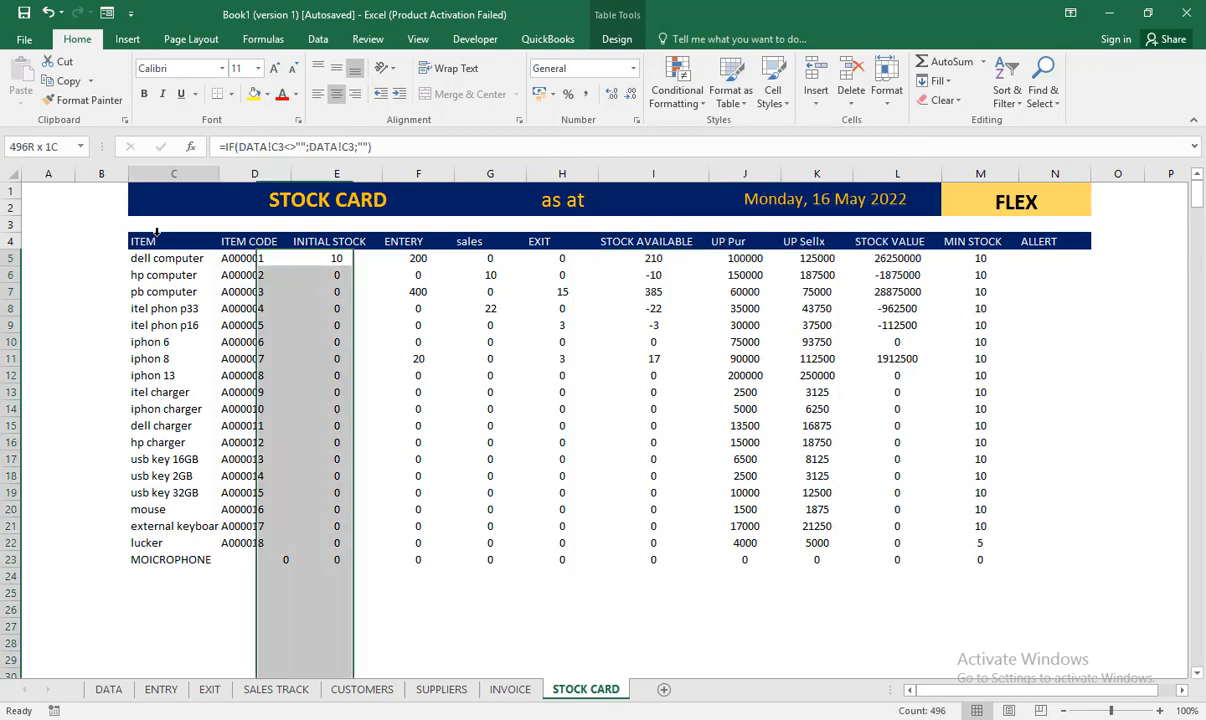
drag(157, 233, 1036, 219)
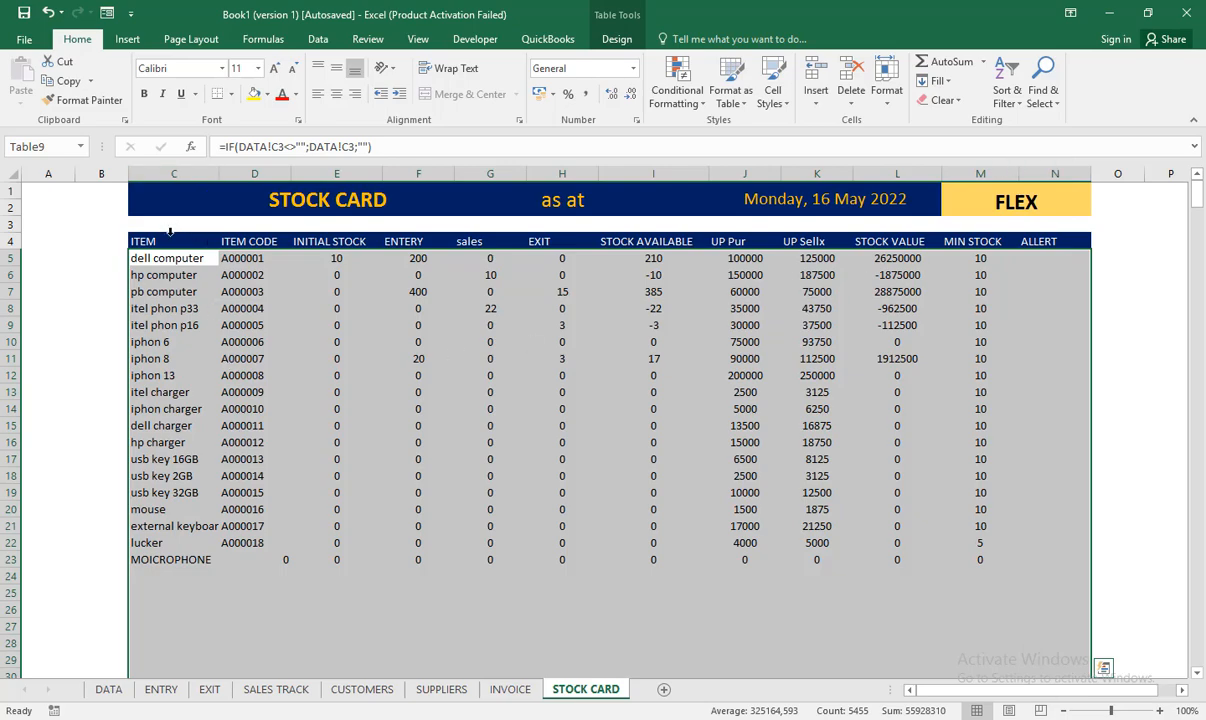
drag(170, 232, 880, 250)
scroll(466, 382, down, 20)
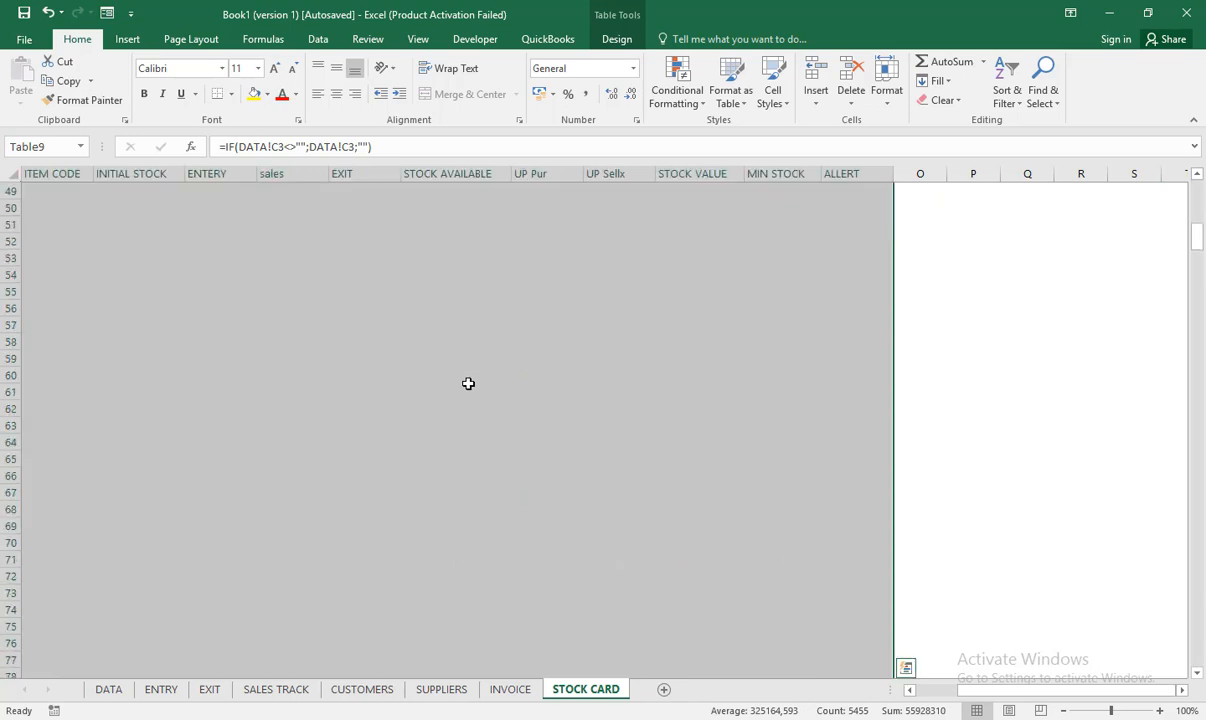
scroll(468, 380, down, 20)
scroll(468, 380, up, 20)
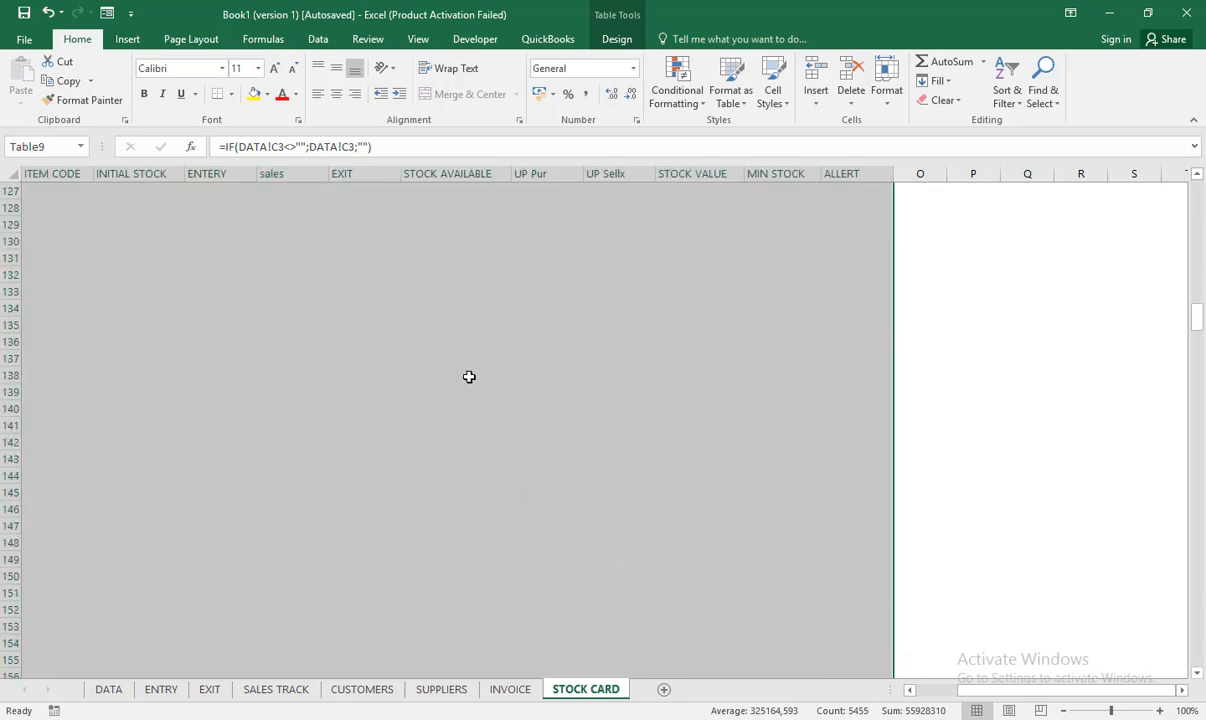
scroll(469, 373, up, 20)
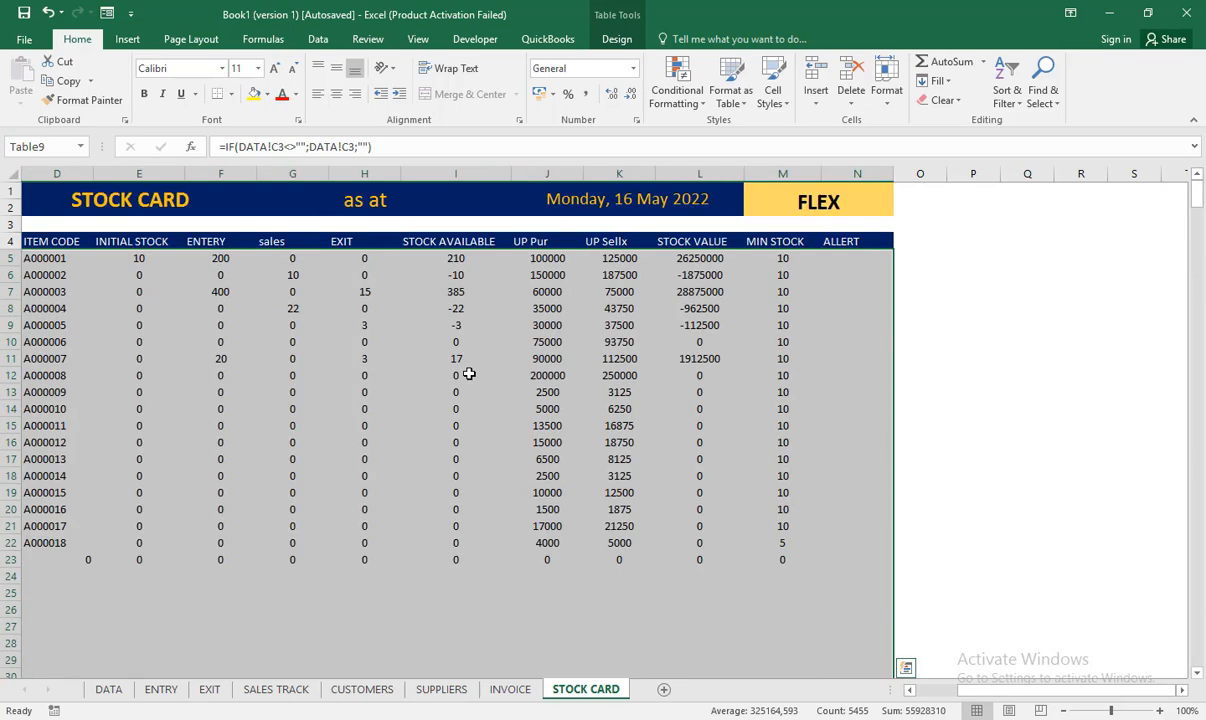
drag(966, 693, 917, 696)
scroll(237, 396, down, 3)
scroll(237, 396, up, 3)
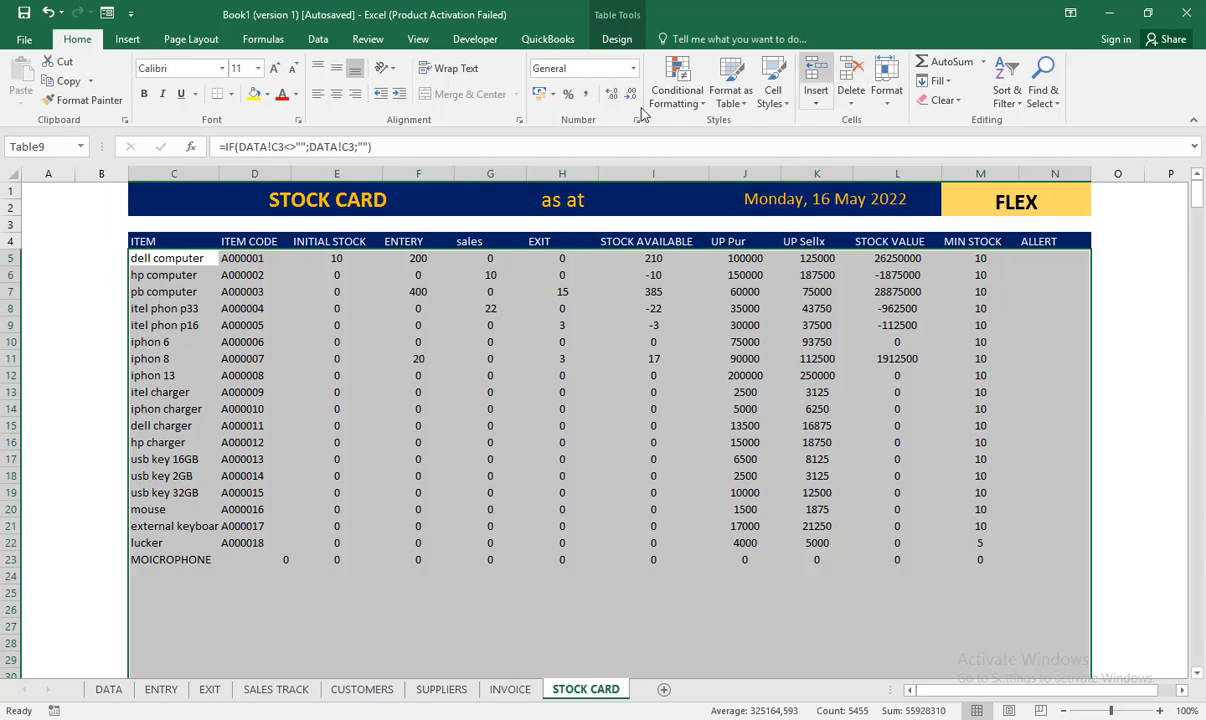
- Start a new conditional formatting rule for the selected rows that uses a formula to determine which cells to format
click(680, 92)
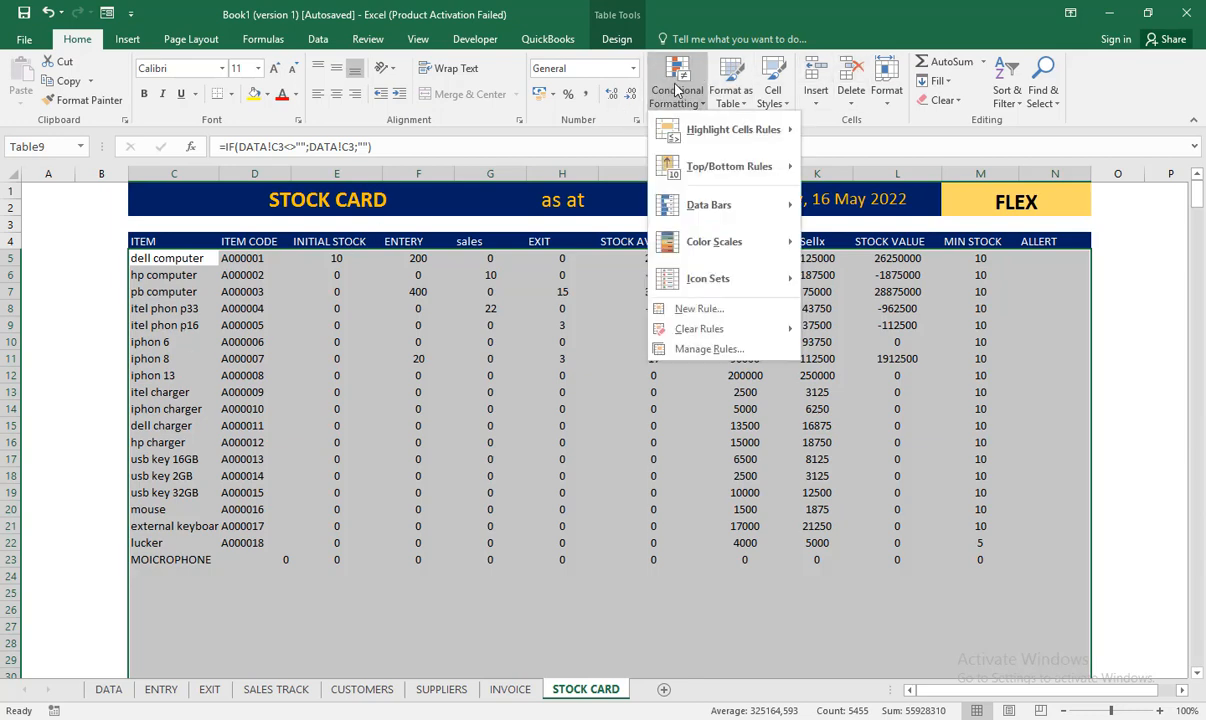
click(665, 307)
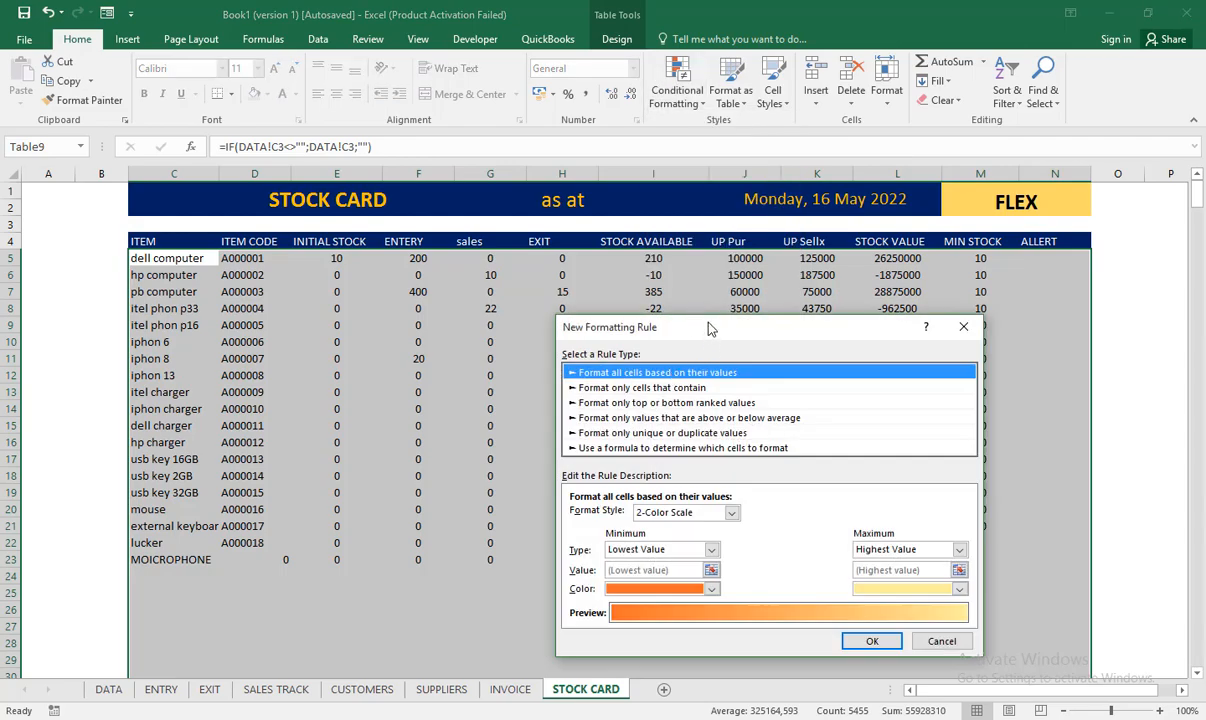
drag(708, 328, 617, 166)
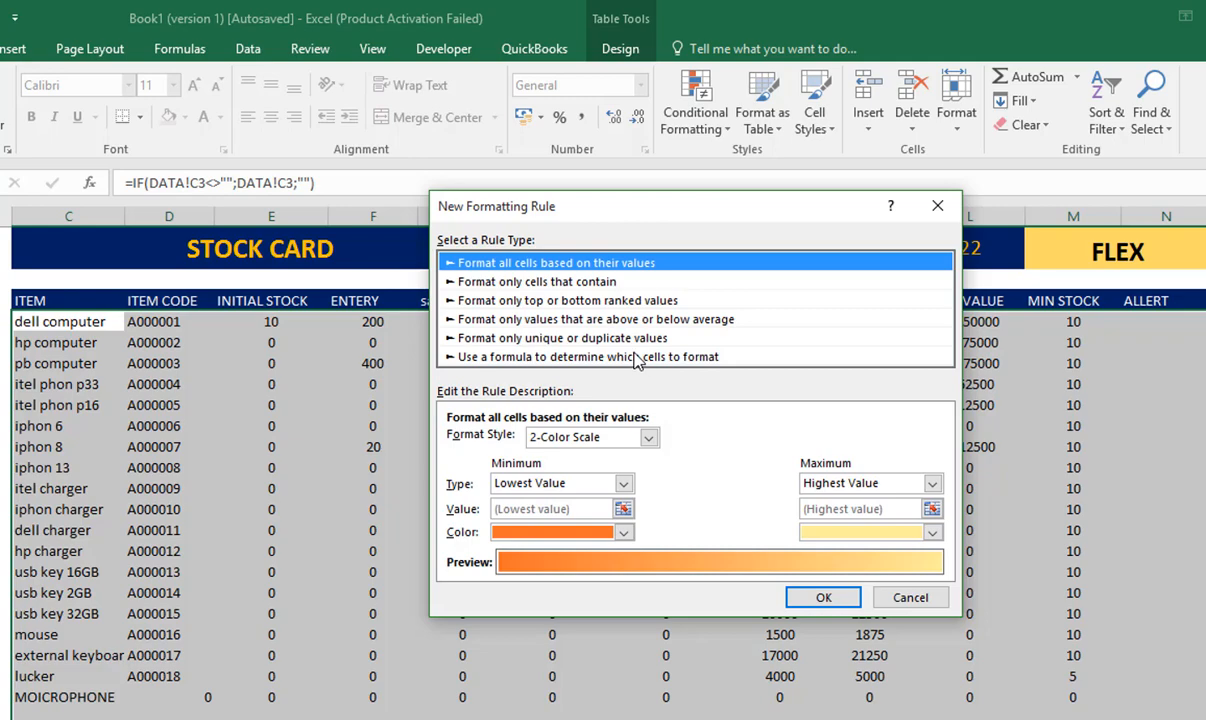
click(636, 357)
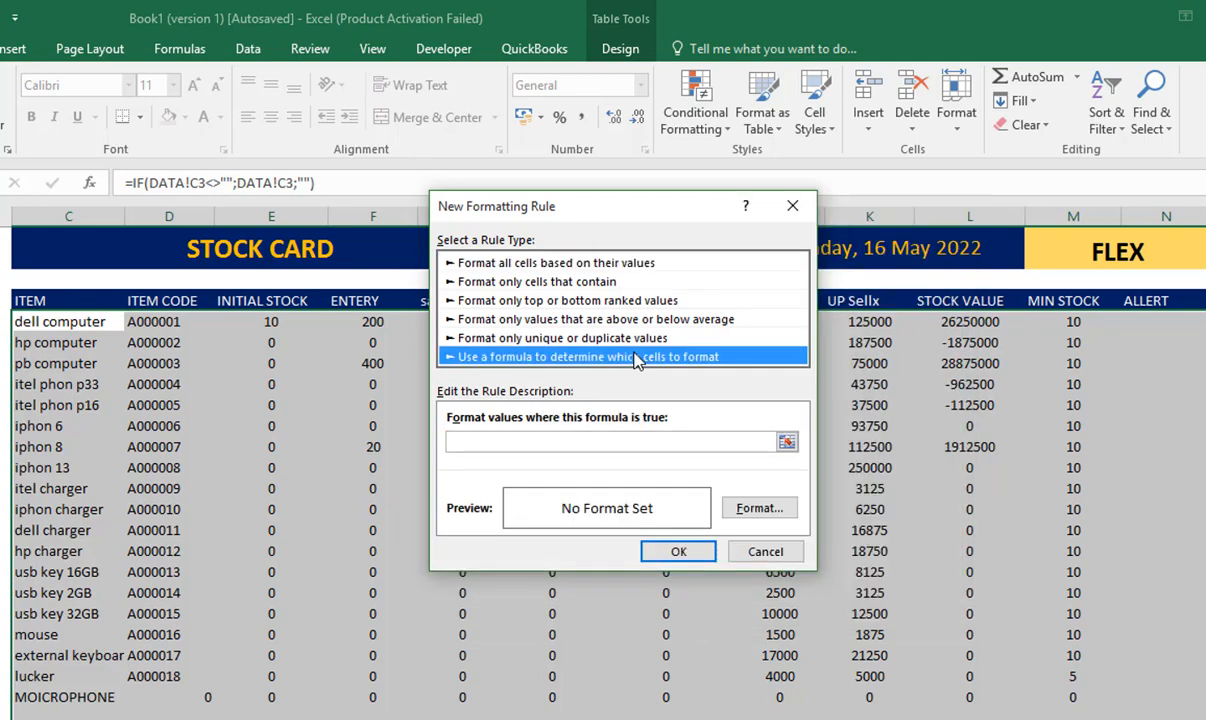
click(518, 447)
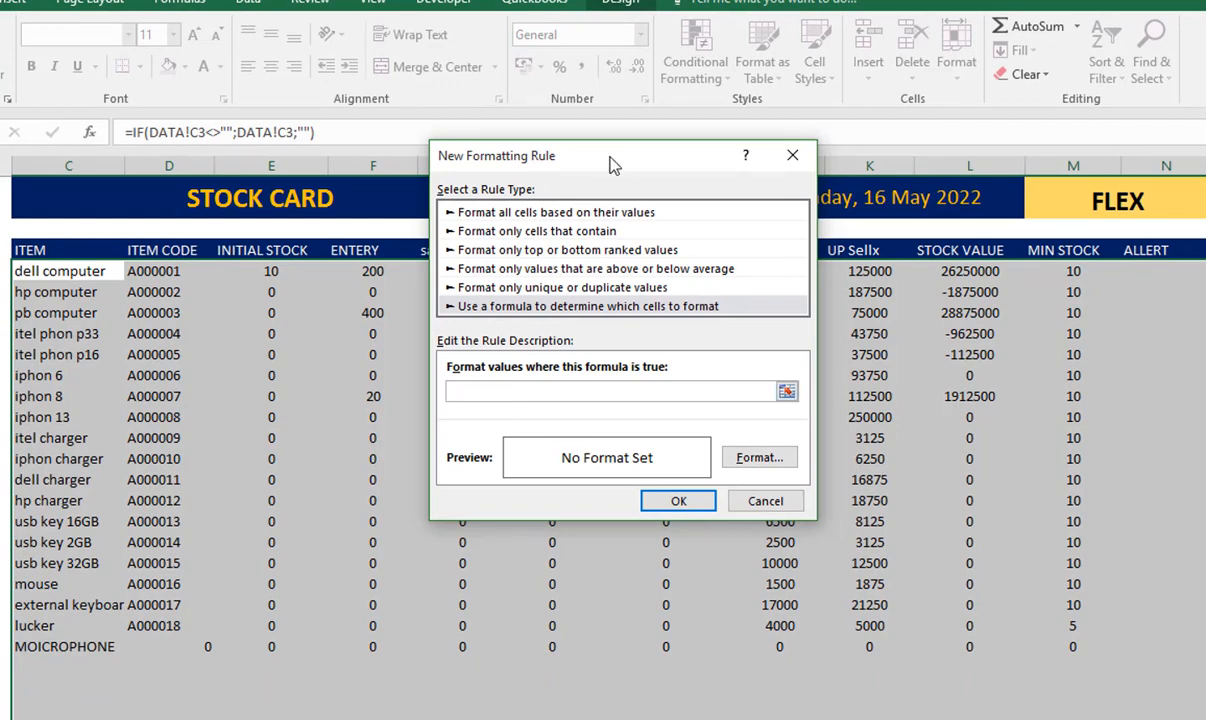
drag(602, 163, 380, 182)
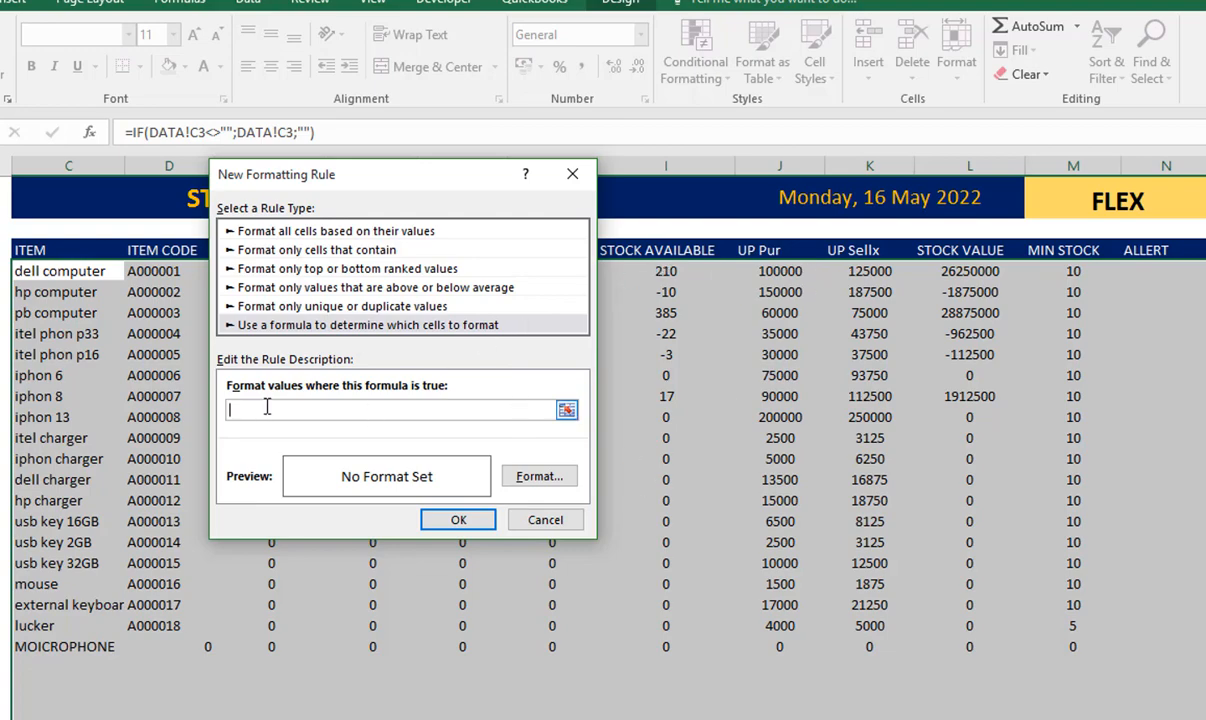
- Enter the rule formula =$I$5>$M$5+20, comparing the first item's available stock with its minimum stock plus 20
click(660, 271)
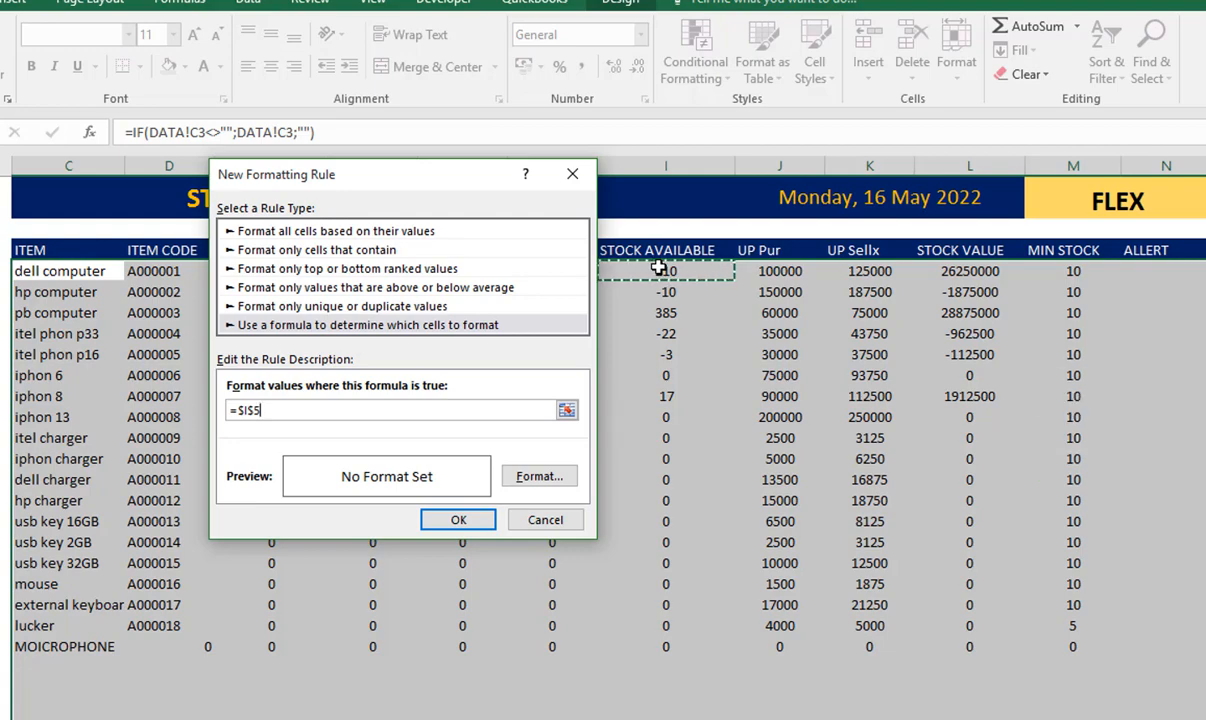
text(>)
click(1071, 271)
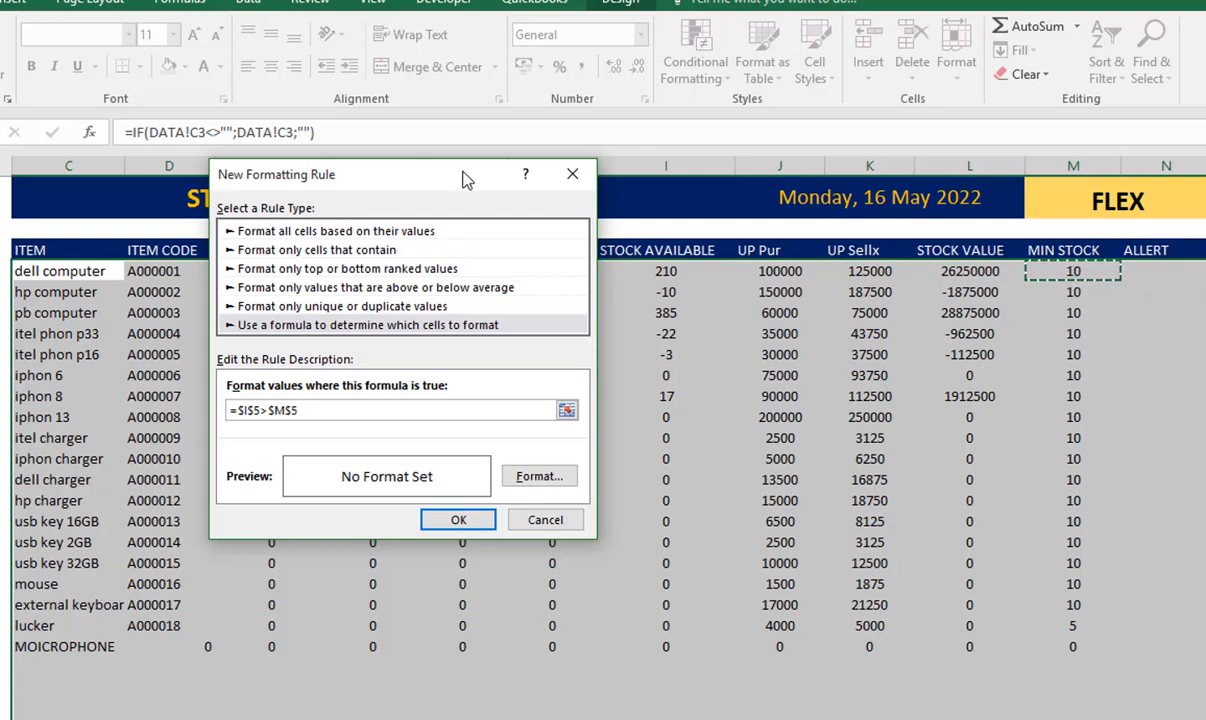
drag(460, 177, 316, 280)
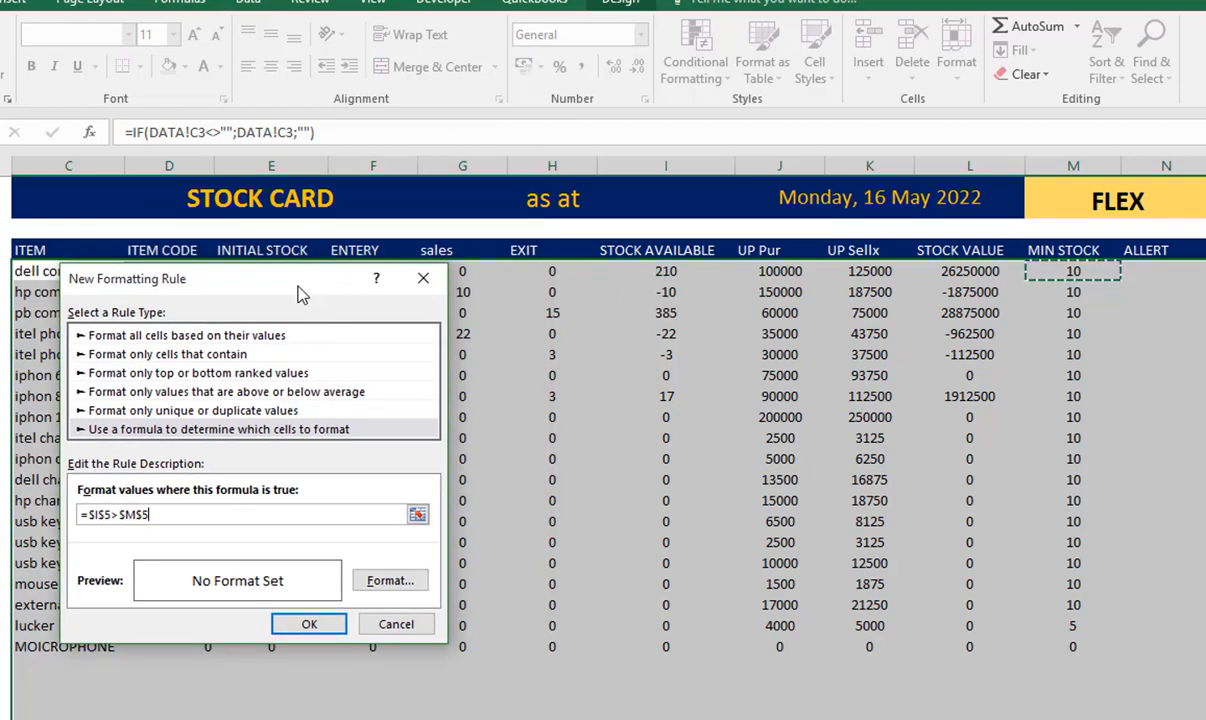
drag(302, 292, 603, 187)
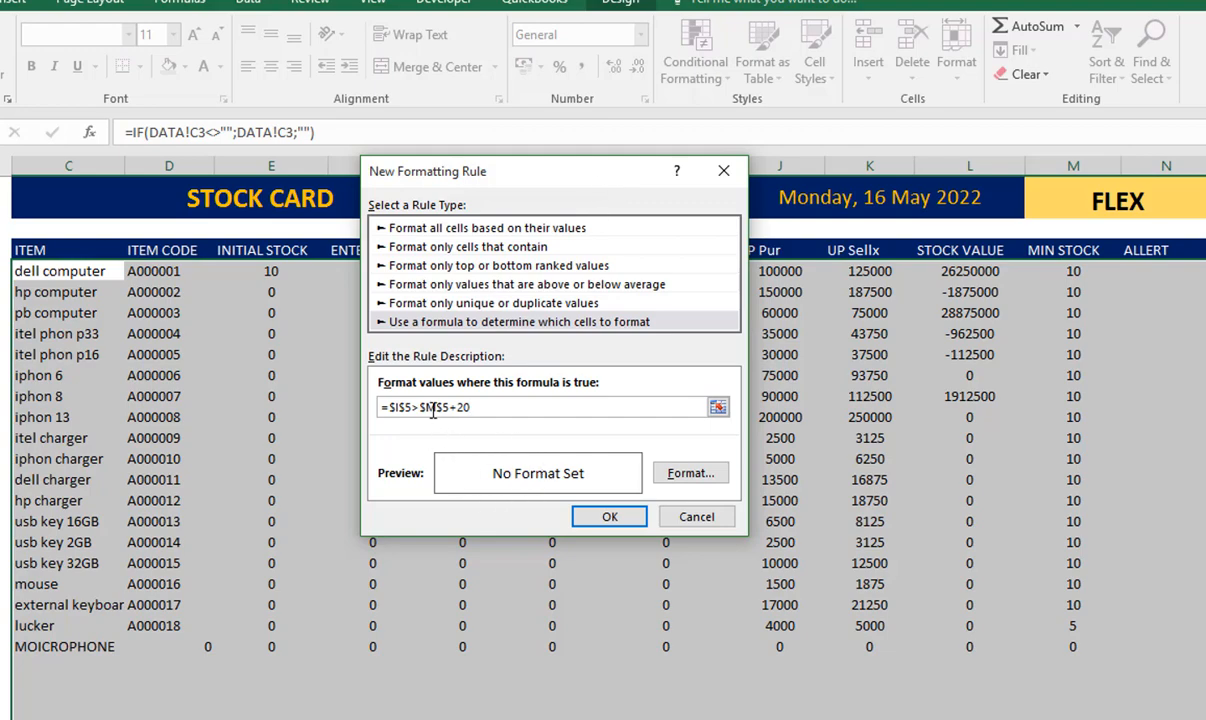
- Choose the darkest green theme colour as the background fill for cells that meet the rule
click(692, 473)
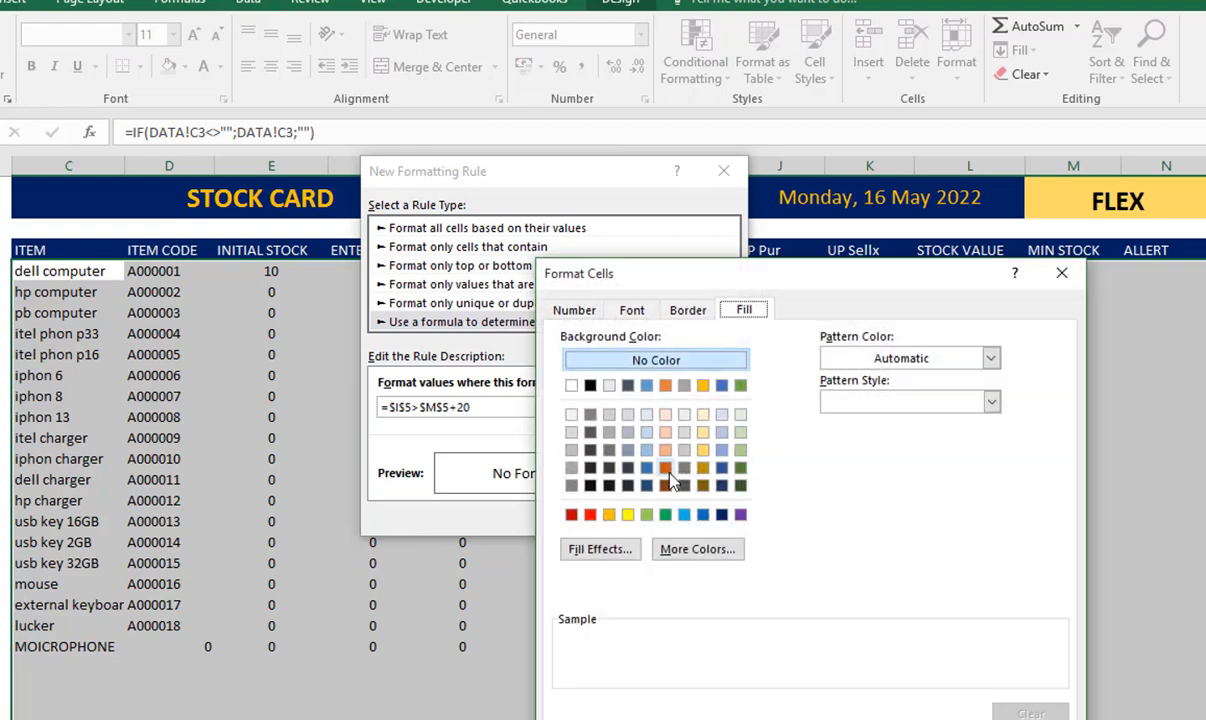
click(676, 316)
click(629, 313)
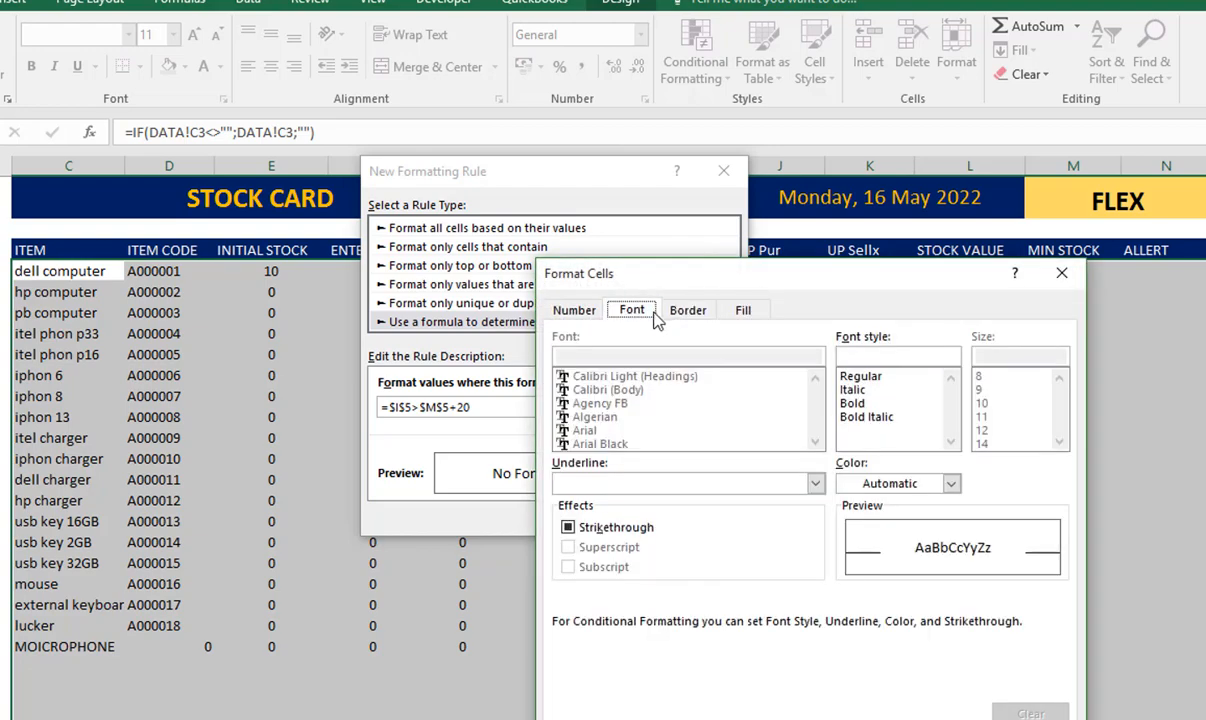
click(744, 310)
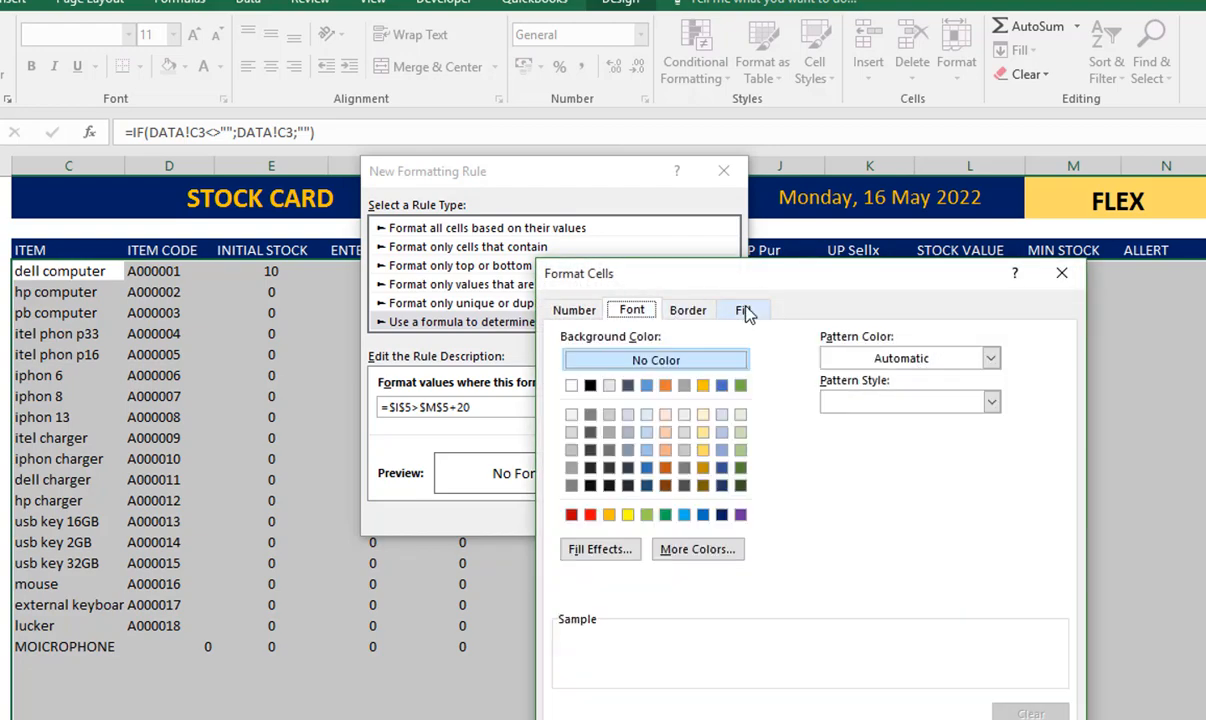
click(740, 485)
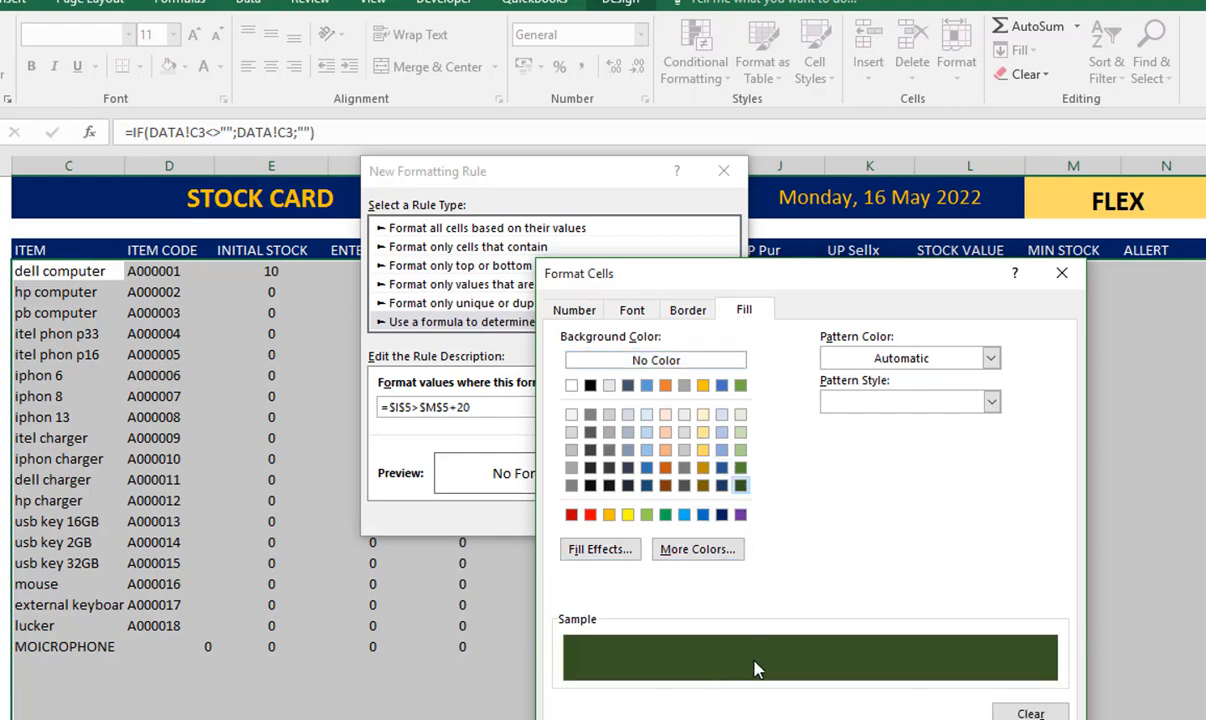
- Set the rule's font colour to white and create the rule
click(641, 314)
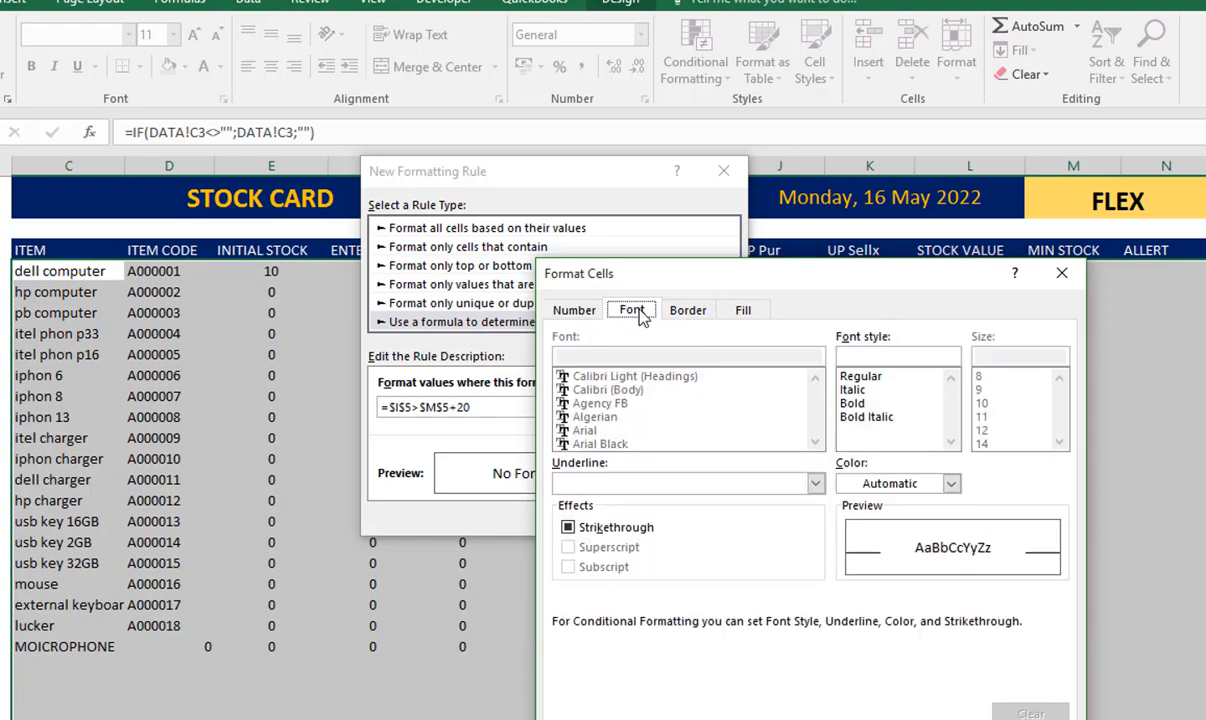
click(951, 484)
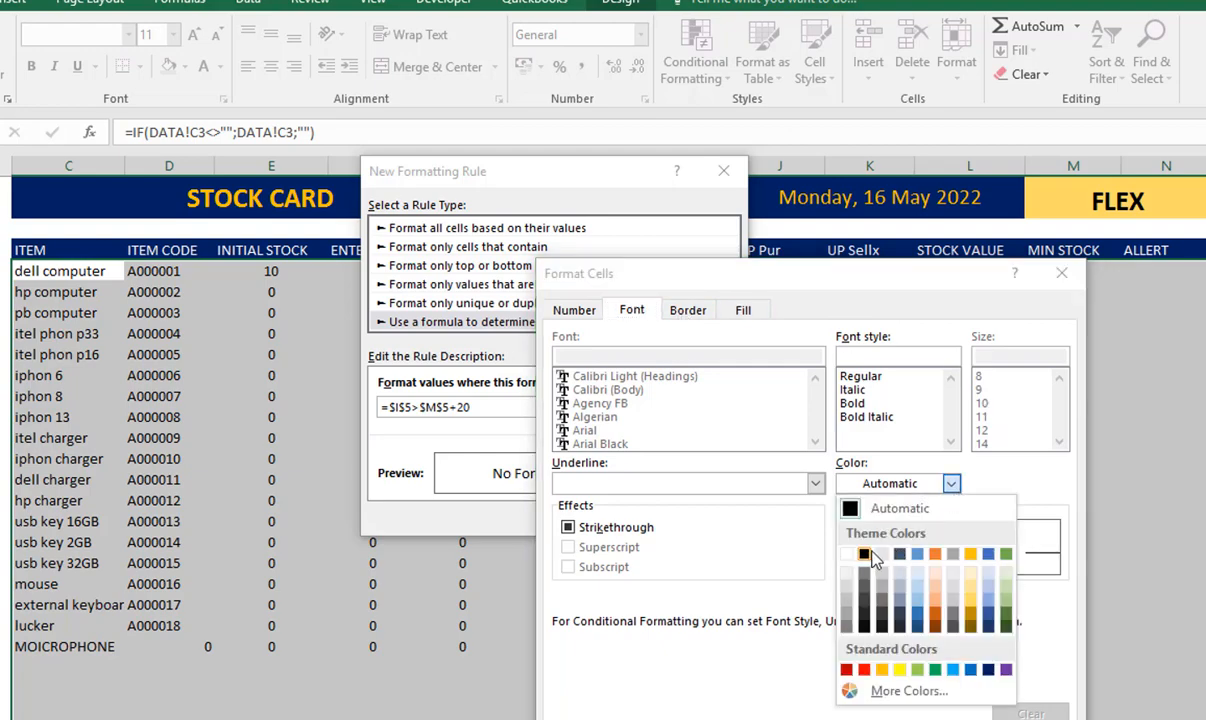
click(803, 524)
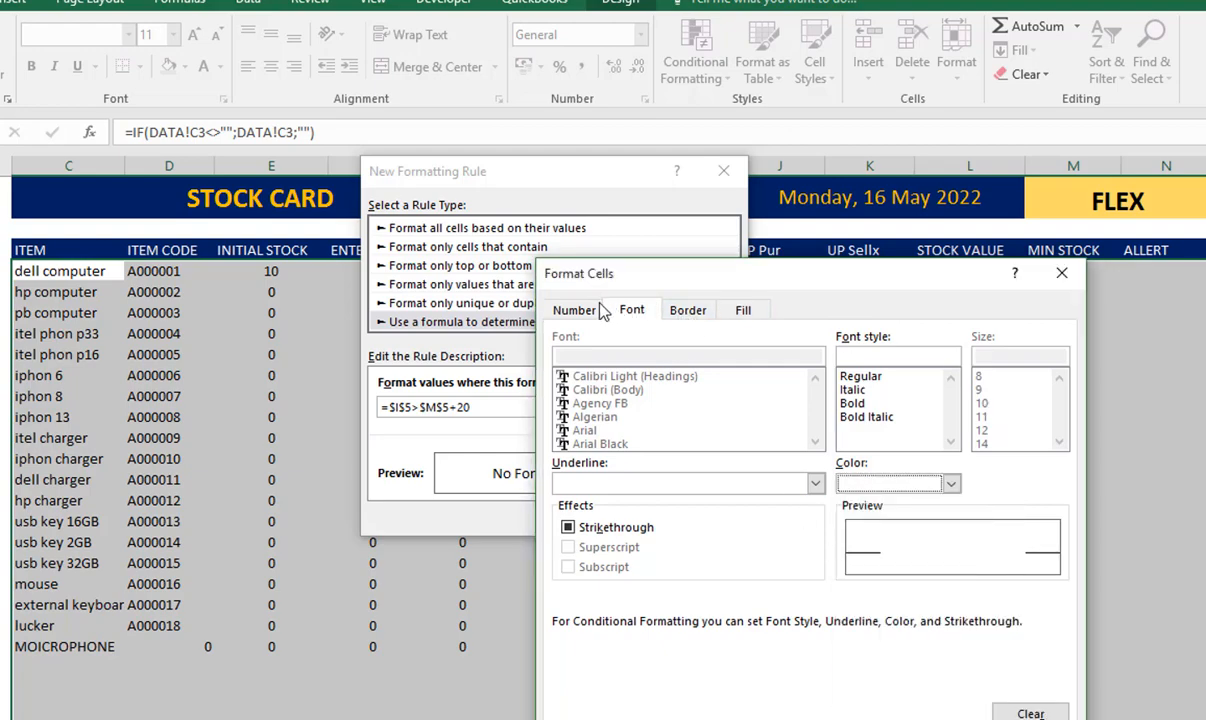
click(945, 719)
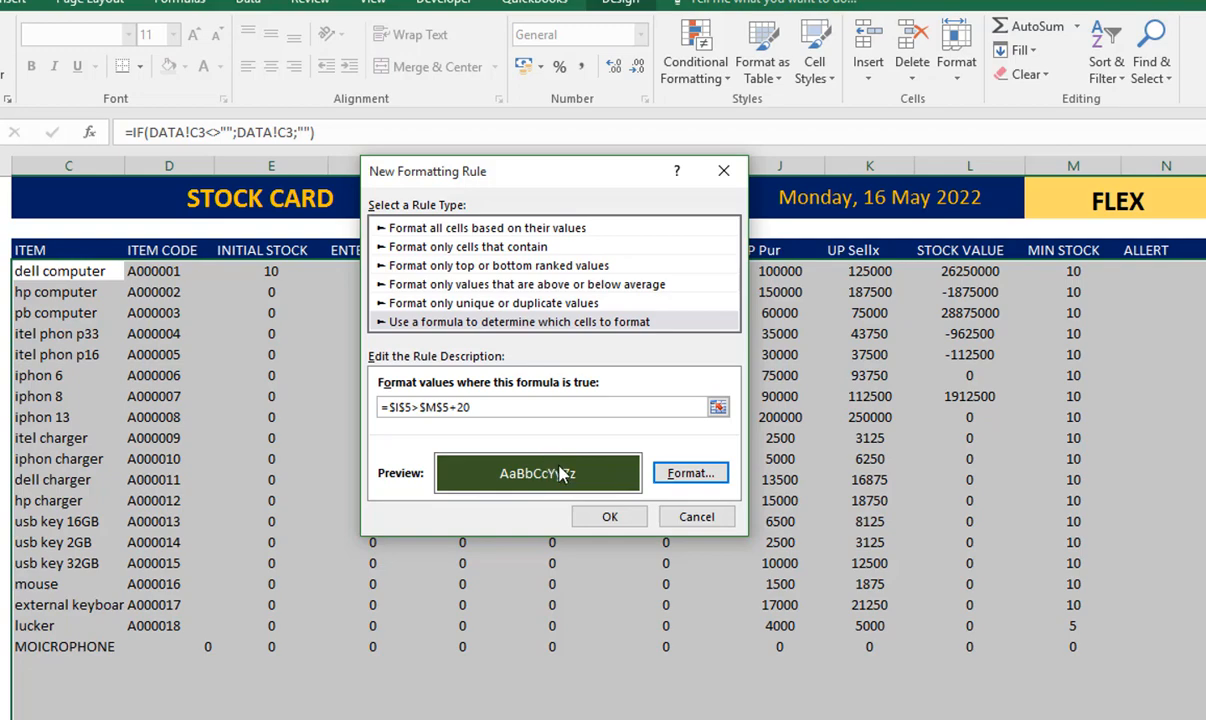
click(612, 518)
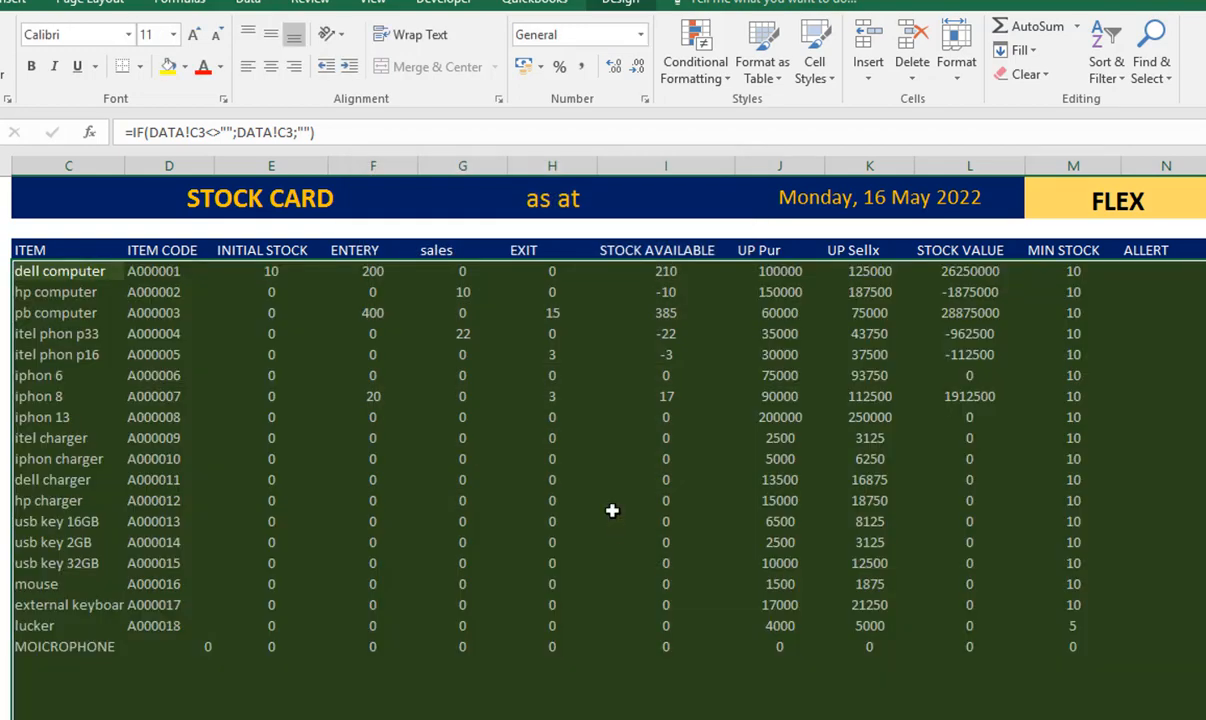
- Check how the new rule colours the data rows of the stock card table
scroll(612, 510, down, 6)
scroll(612, 508, up, 6)
click(556, 316)
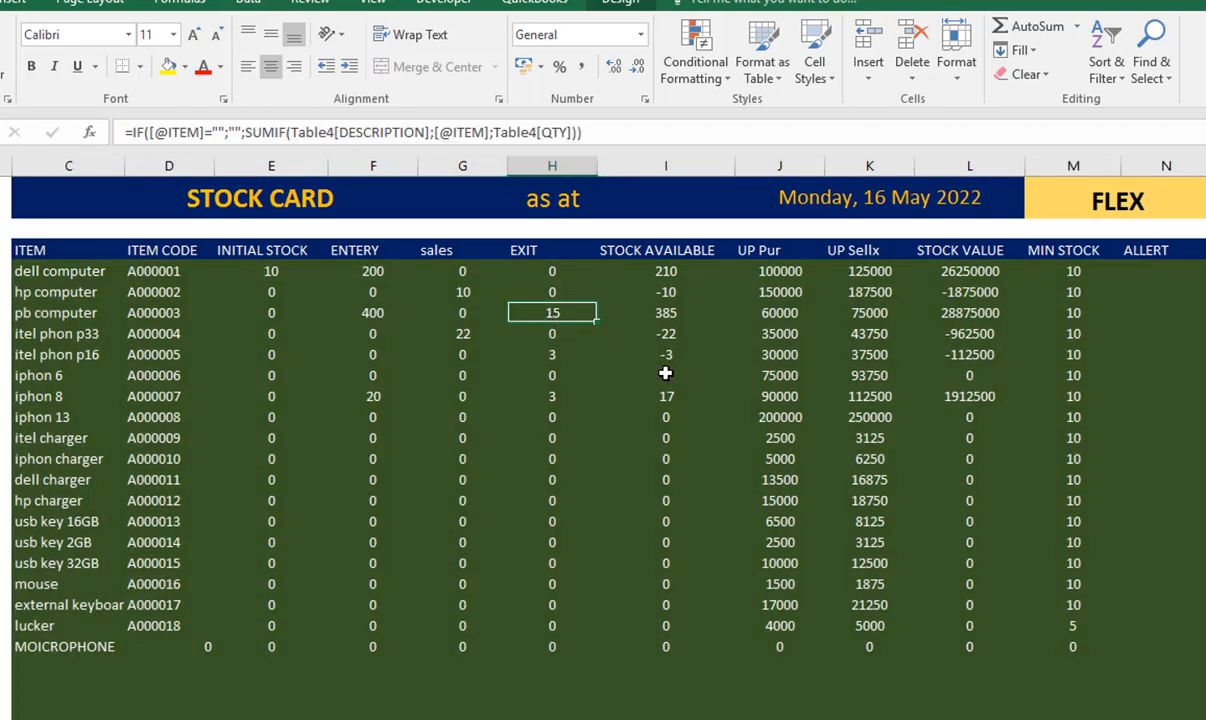
click(625, 375)
click(495, 414)
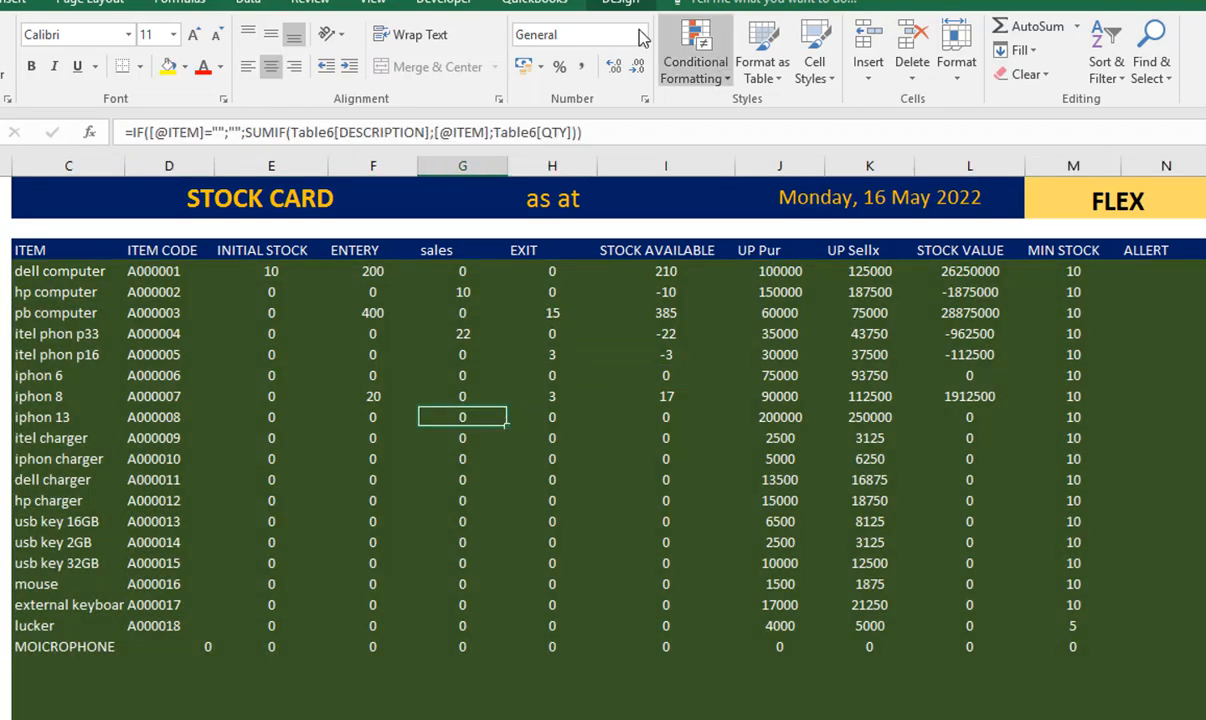
- Edit the existing rule's formula to =$I5>$M5+20, making the row references relative, and apply the change to the table
click(705, 62)
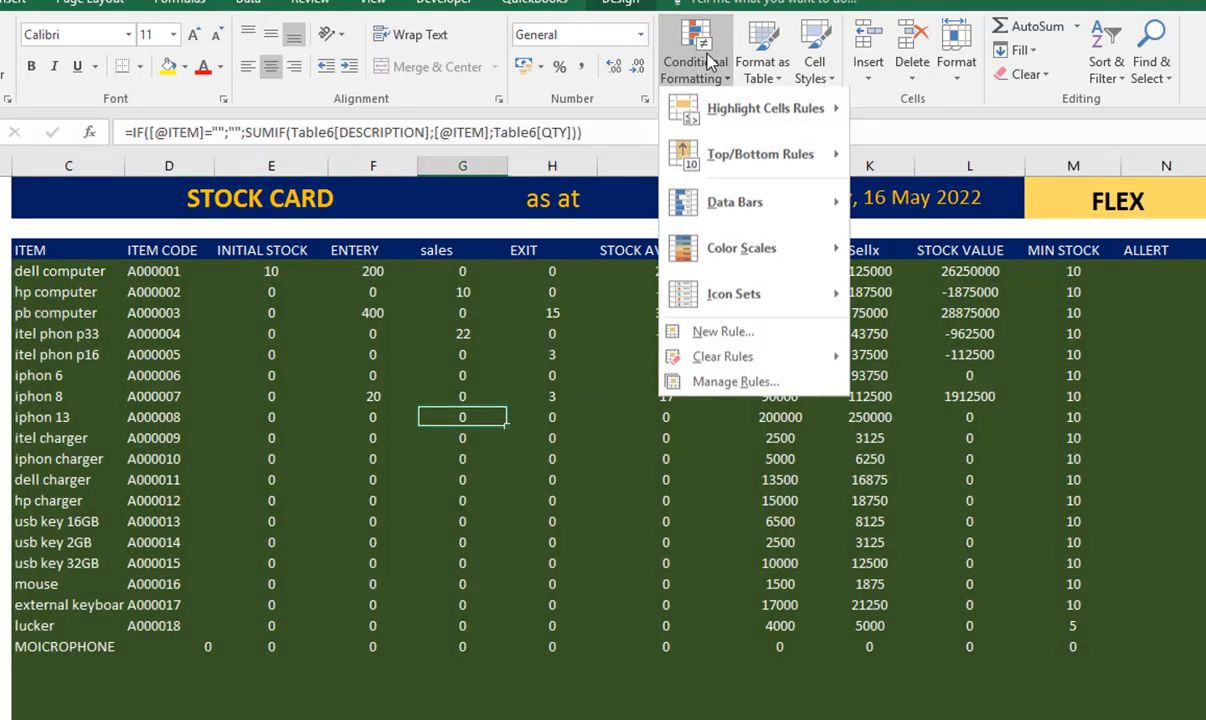
click(733, 384)
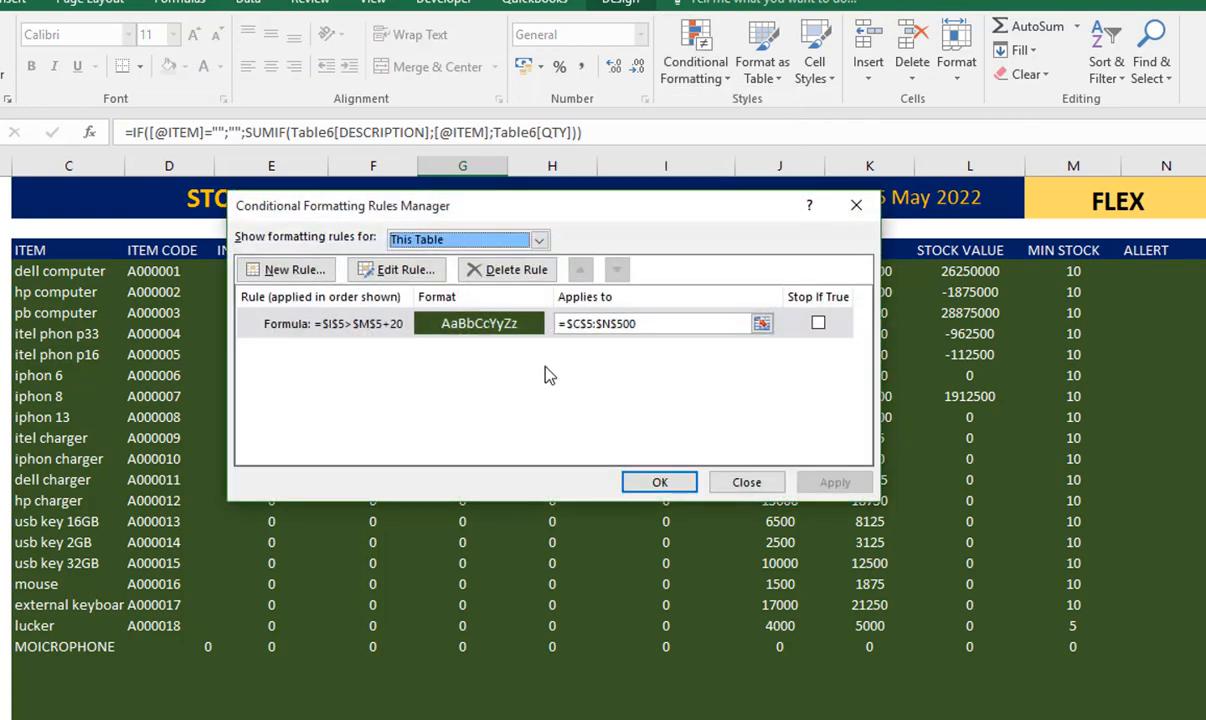
double_click(337, 330)
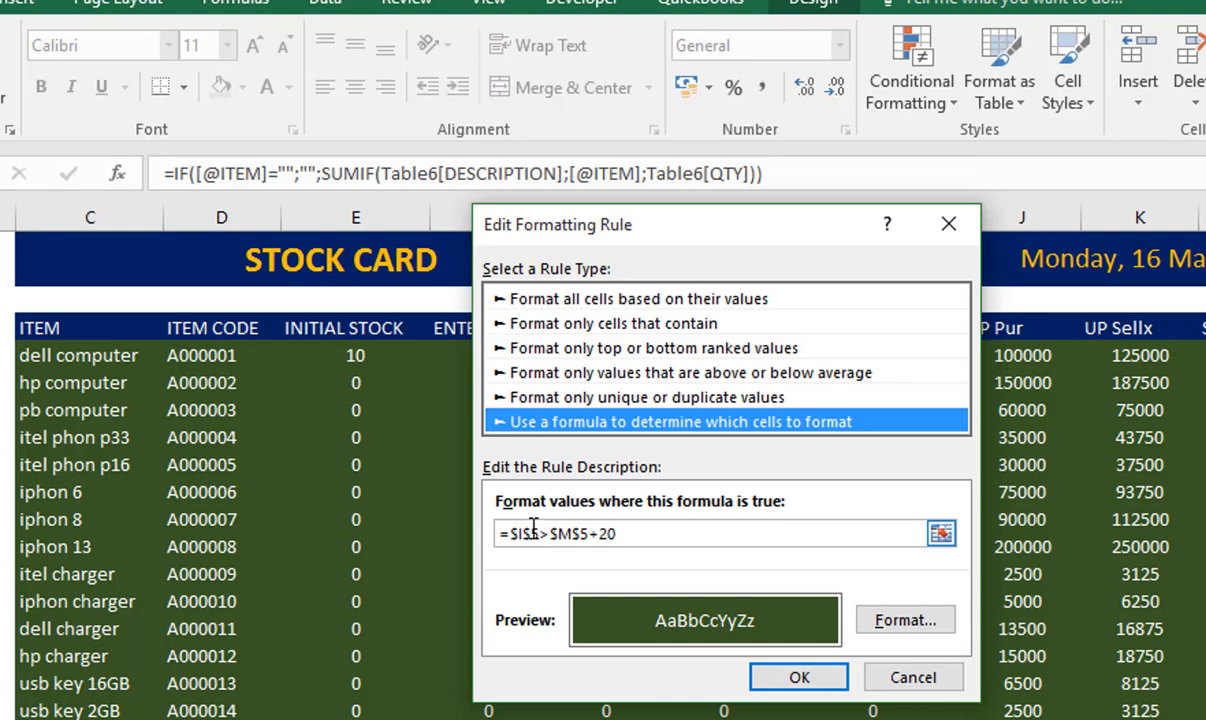
click(532, 530)
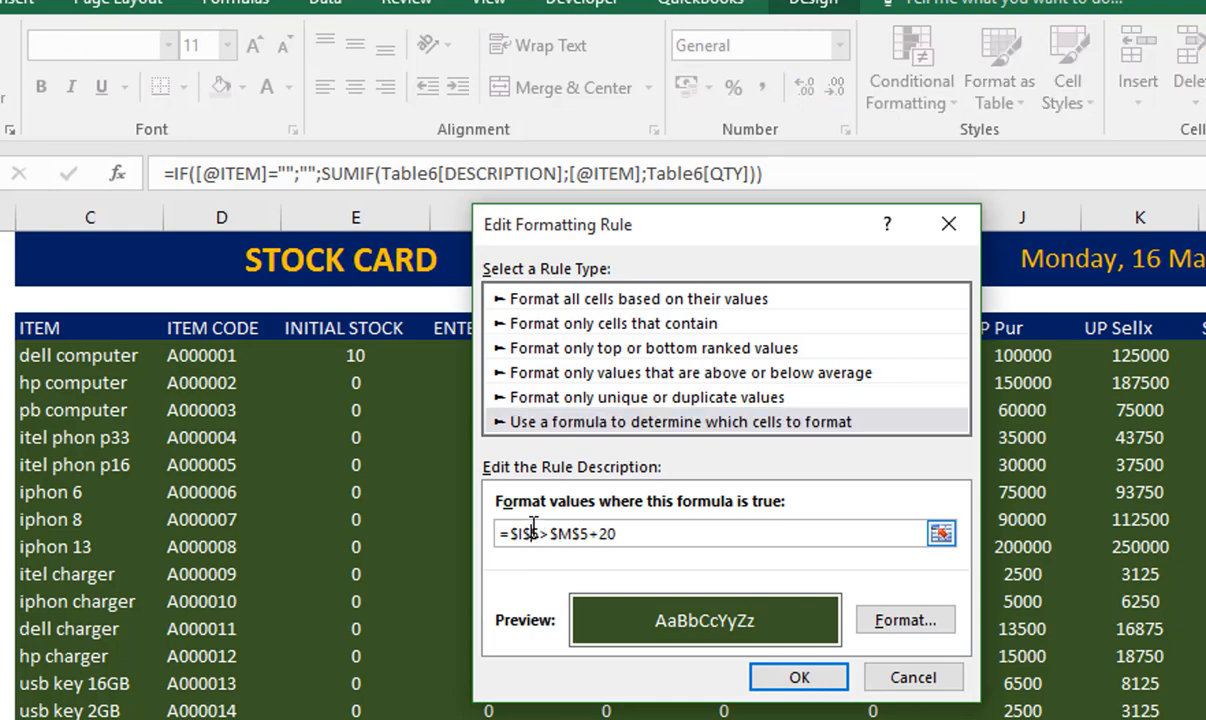
drag(690, 233, 549, 258)
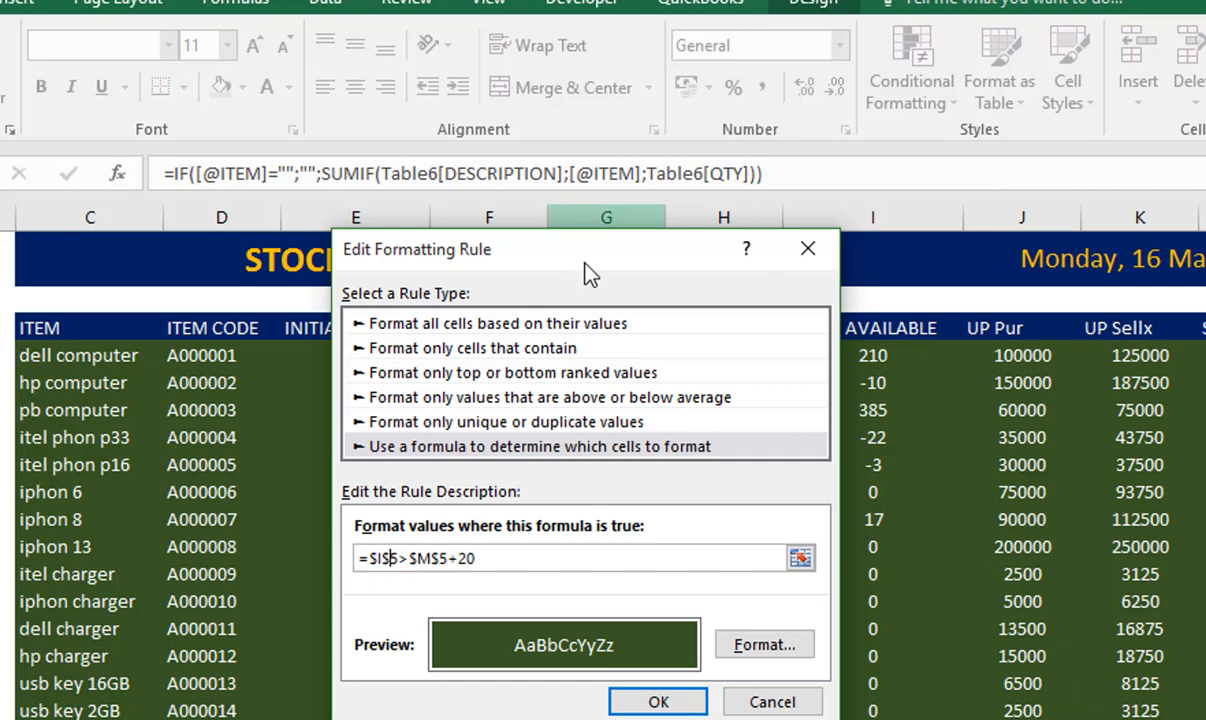
drag(549, 248, 466, 275)
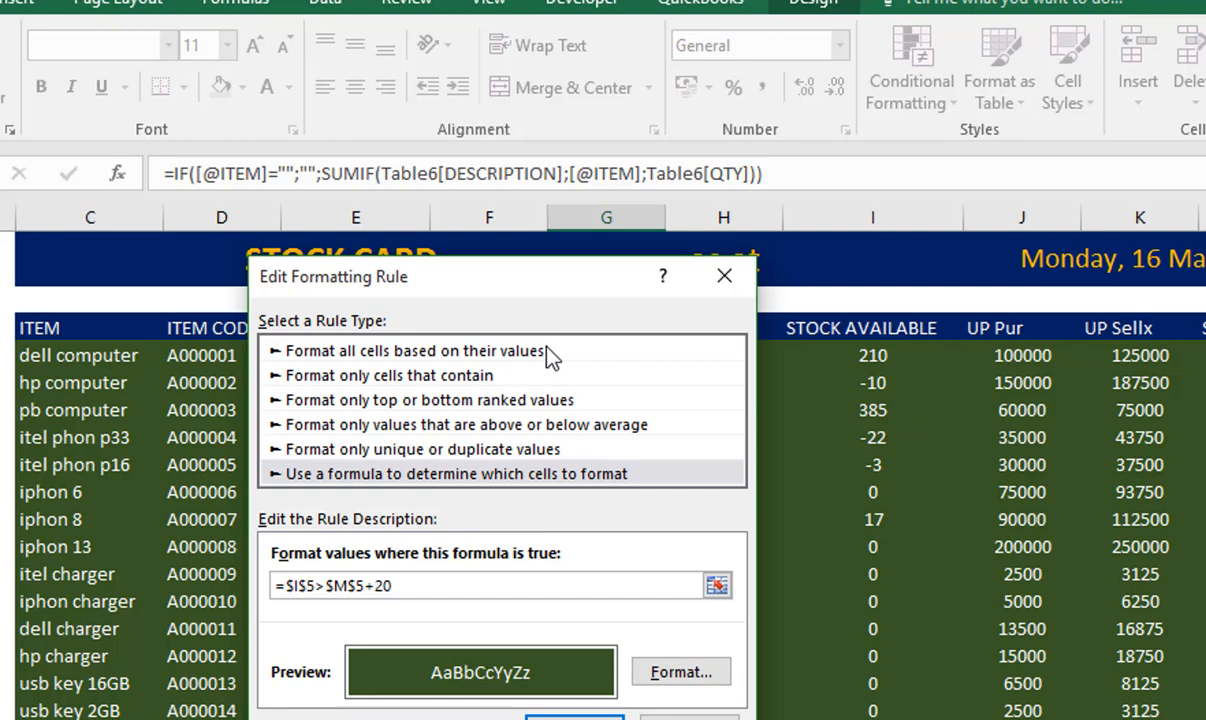
drag(500, 280, 933, 230)
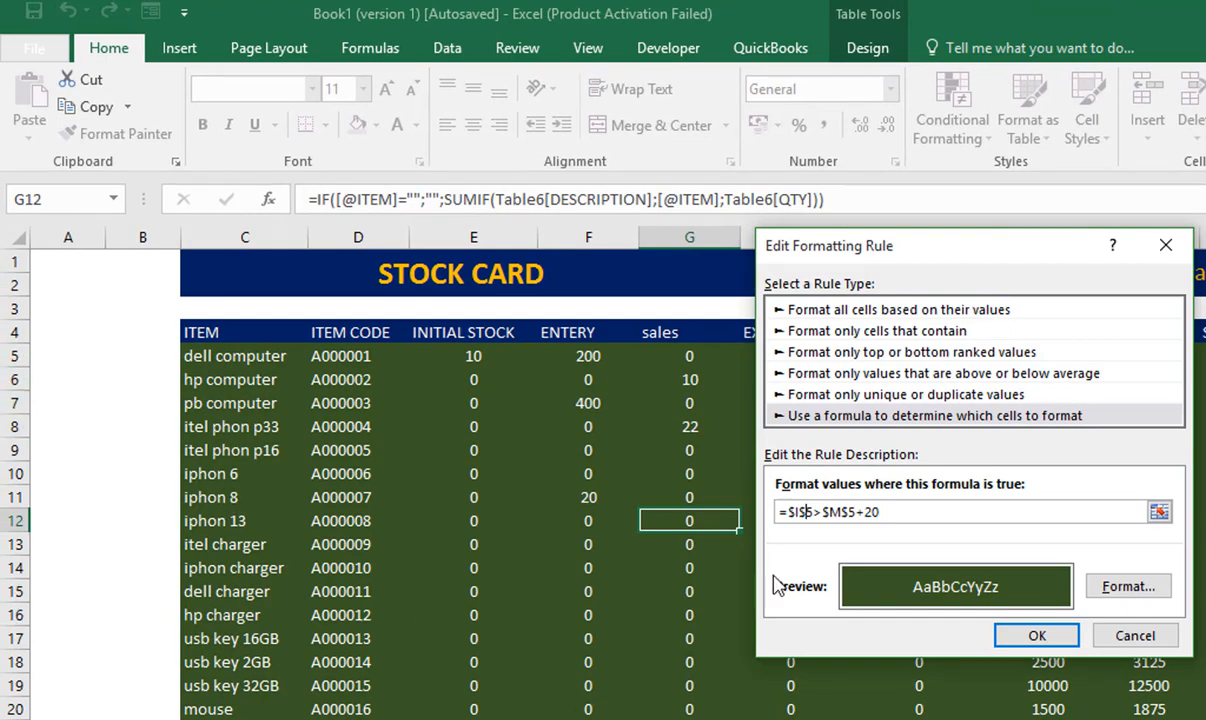
click(807, 513)
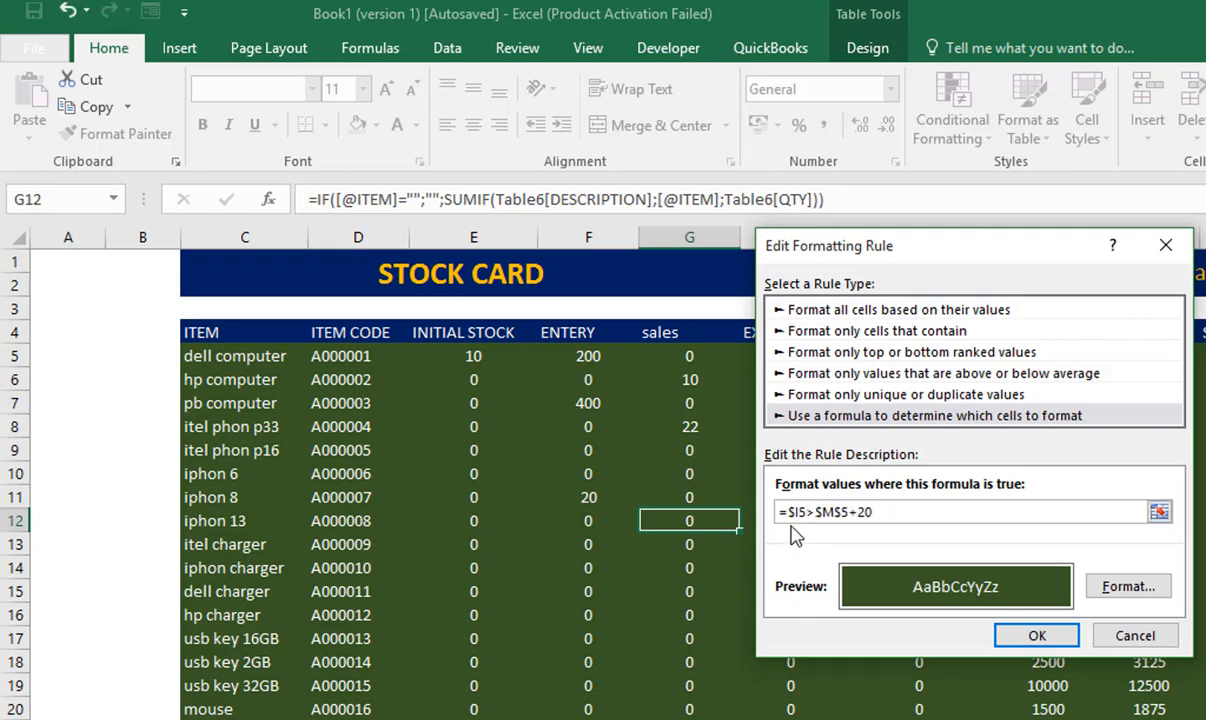
key(BackSpace)
click(845, 513)
key(BackSpace)
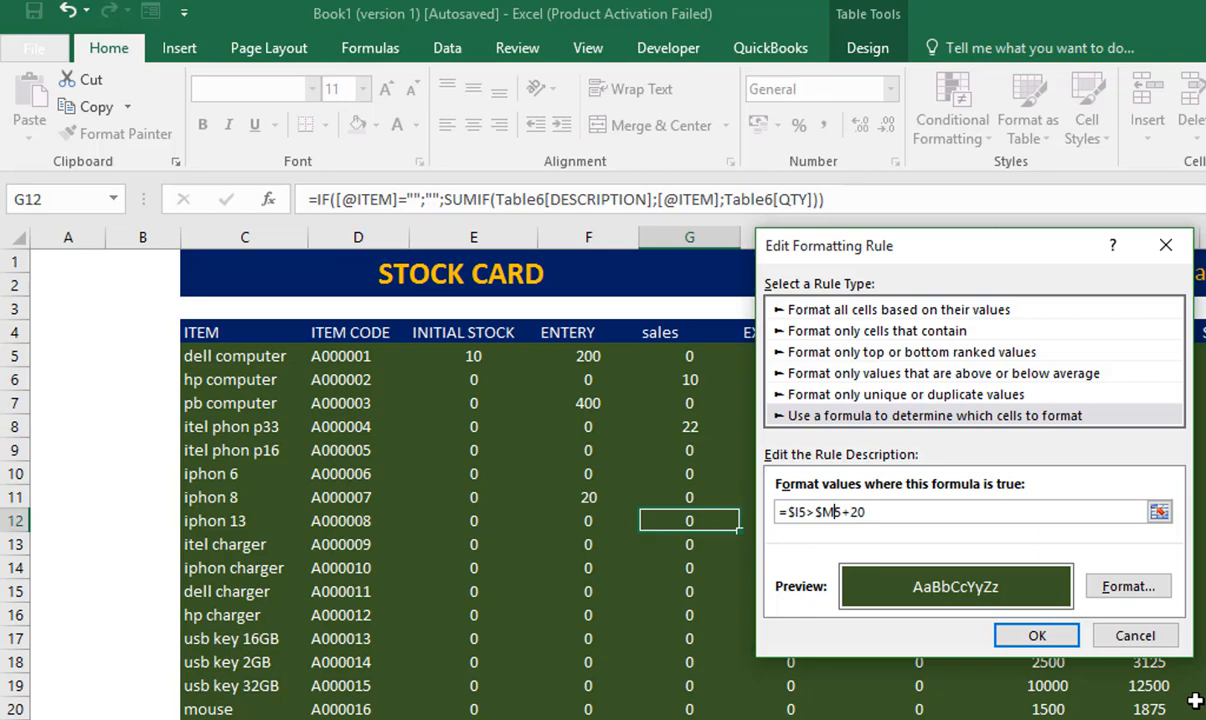
click(1035, 635)
click(1108, 598)
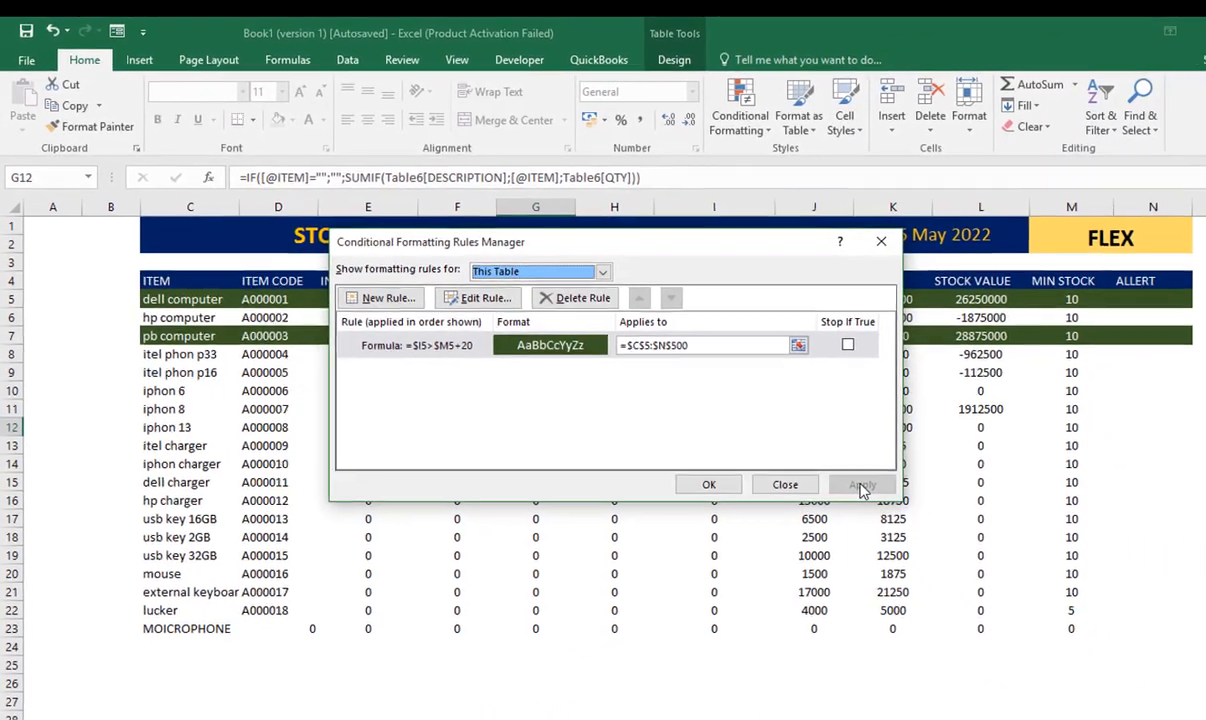
- Start a second conditional formatting rule for the stock card table, using the formula-based rule type
drag(752, 246, 547, 387)
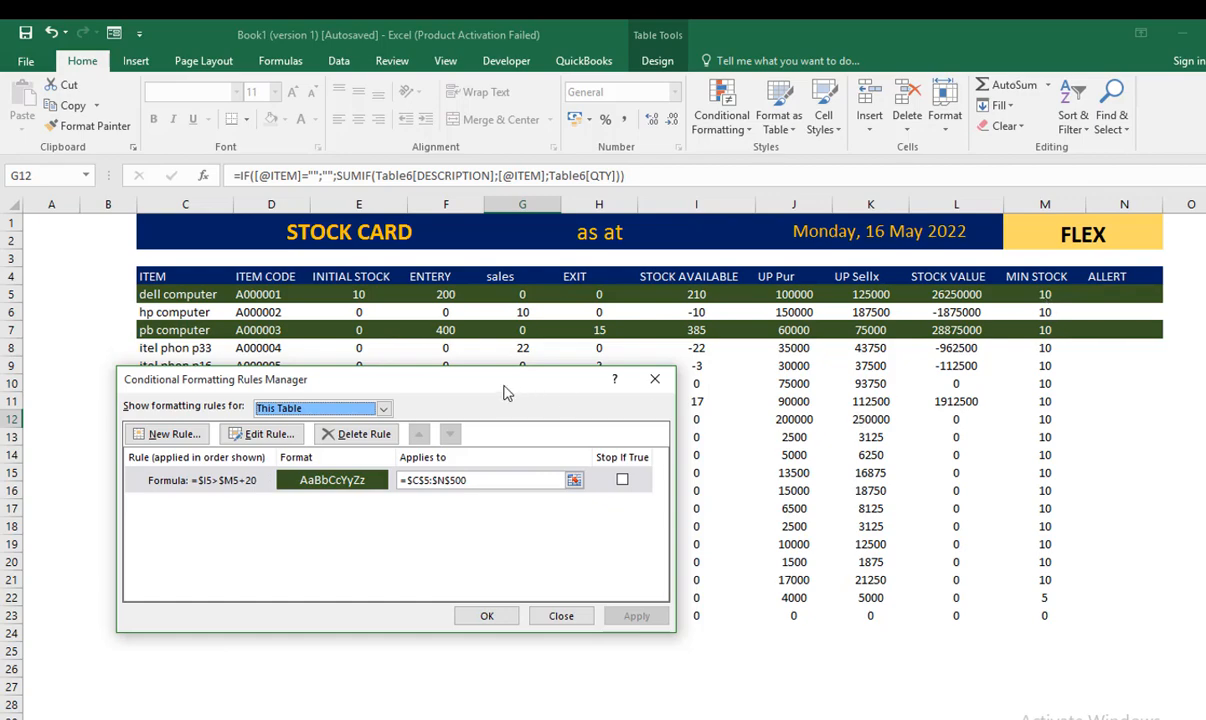
drag(458, 396, 772, 352)
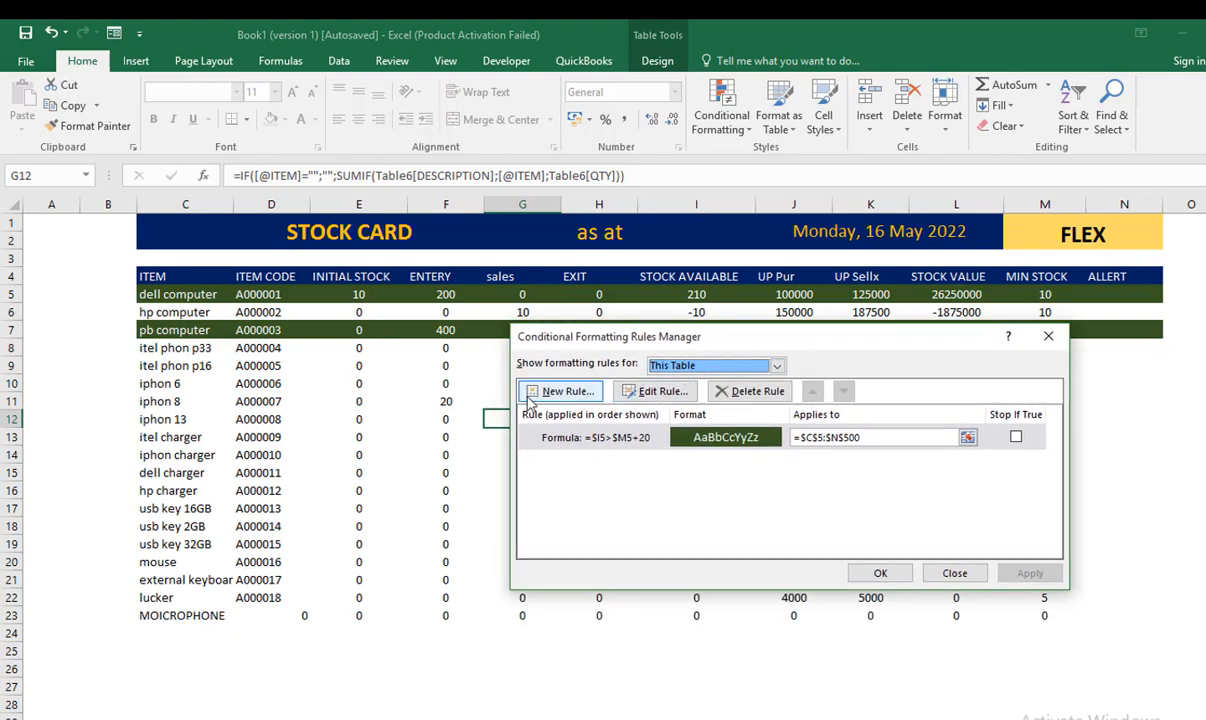
click(532, 392)
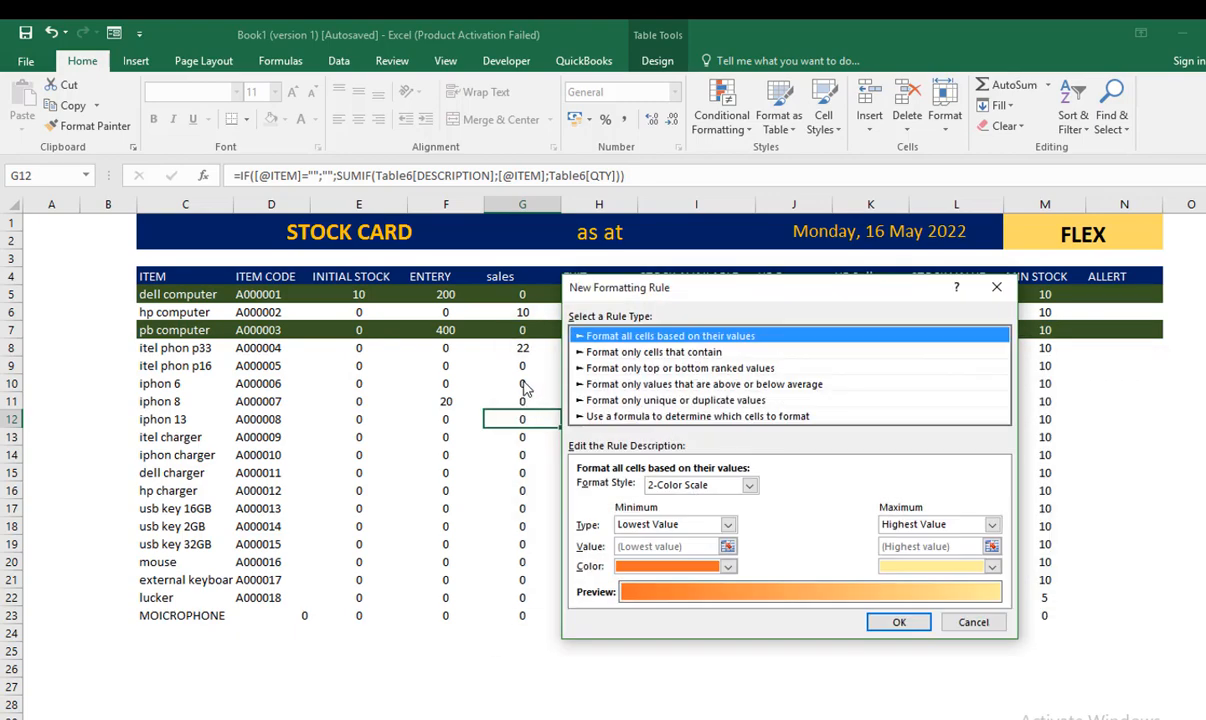
click(613, 416)
drag(691, 289, 432, 300)
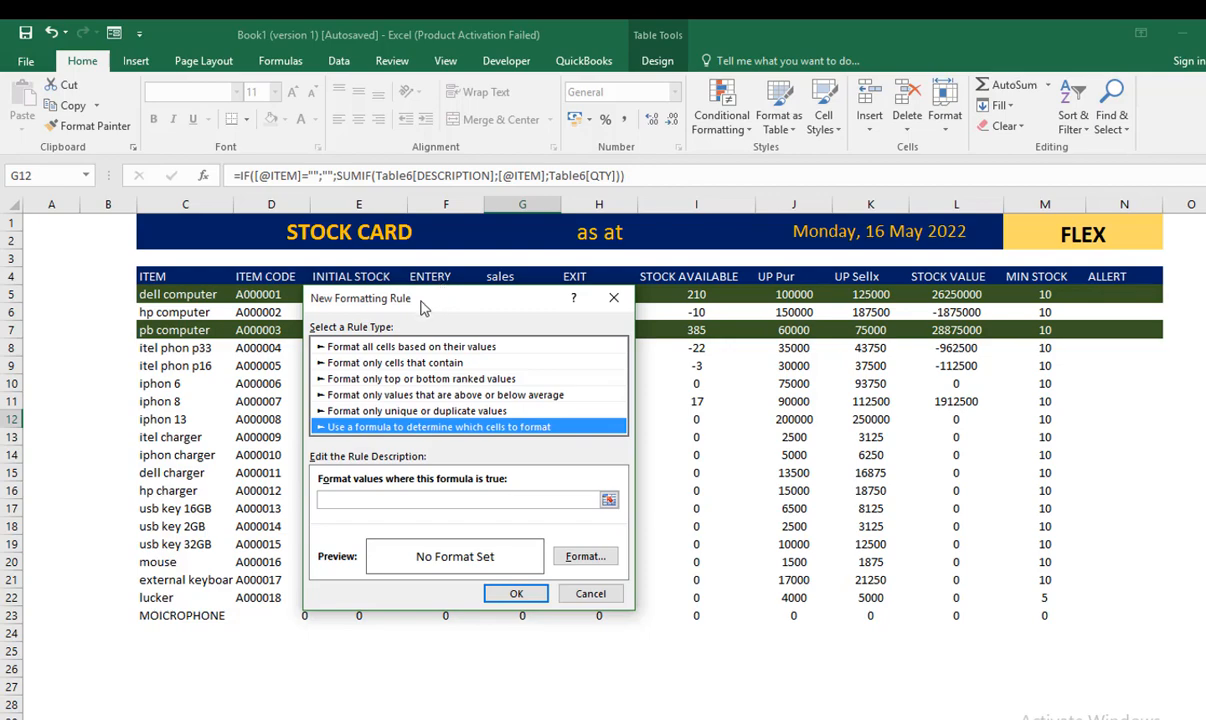
- Enter the new rule's formula as =$I5<$M5, comparing available stock with minimum stock using relative rows
drag(423, 304, 449, 234)
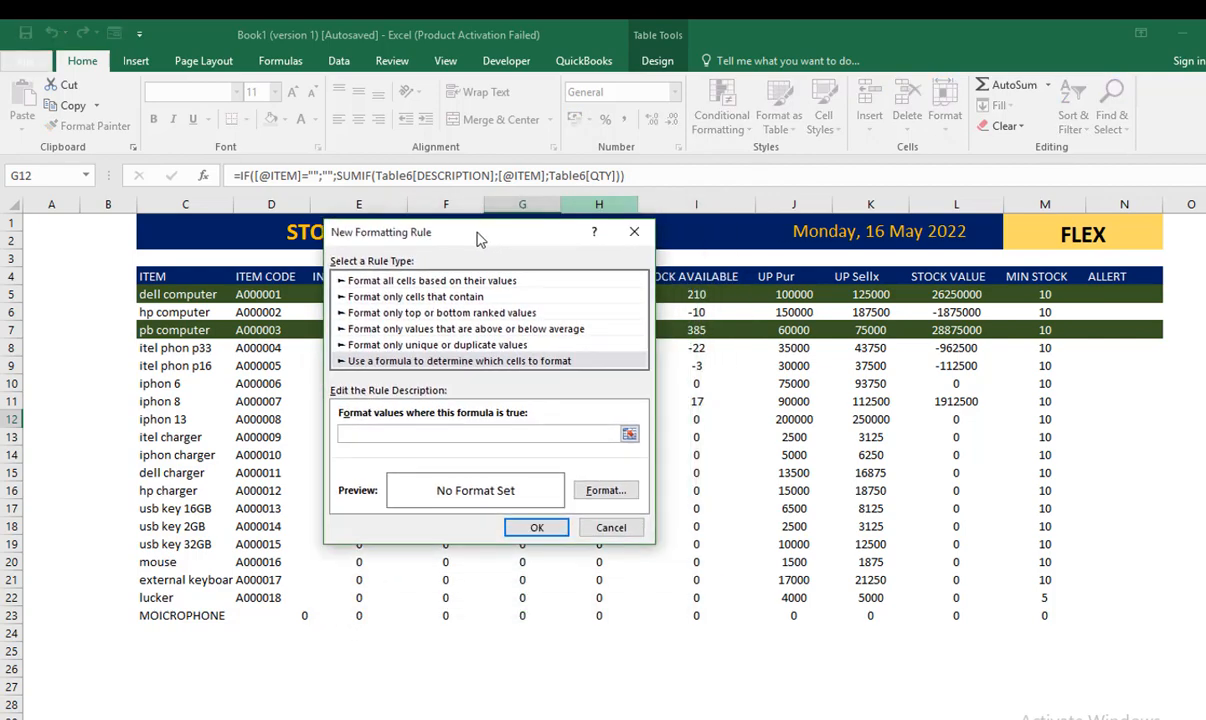
click(703, 293)
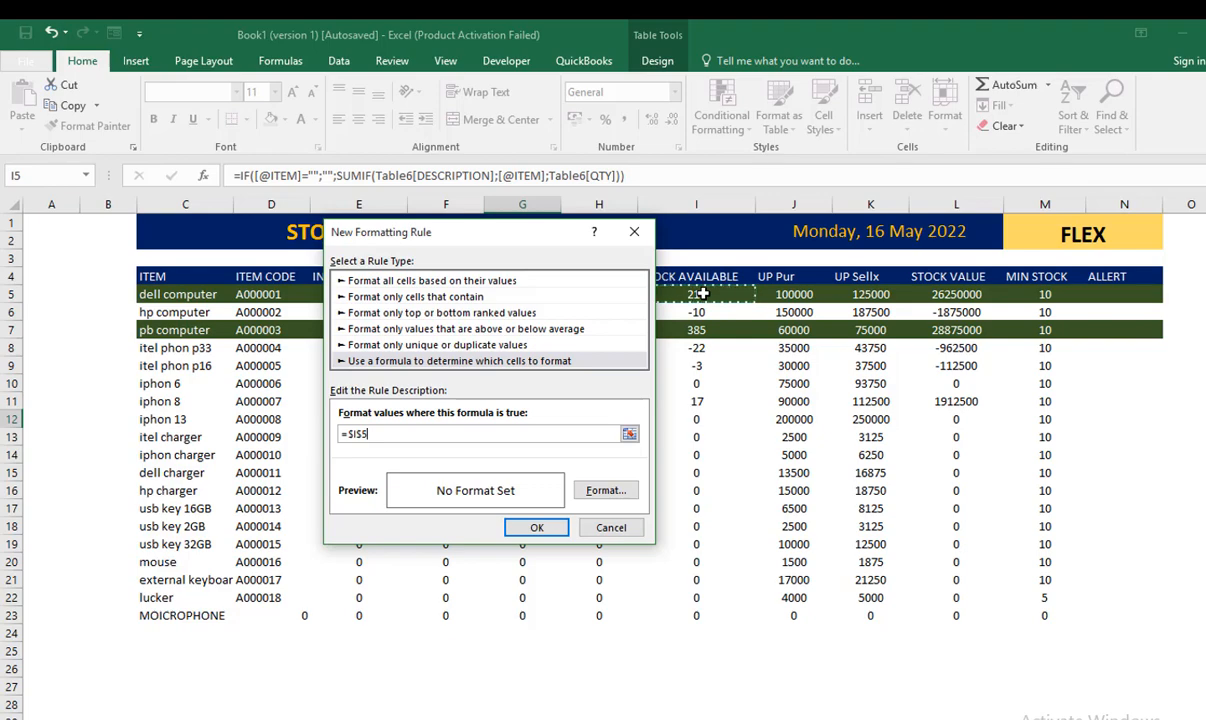
drag(552, 237, 499, 241)
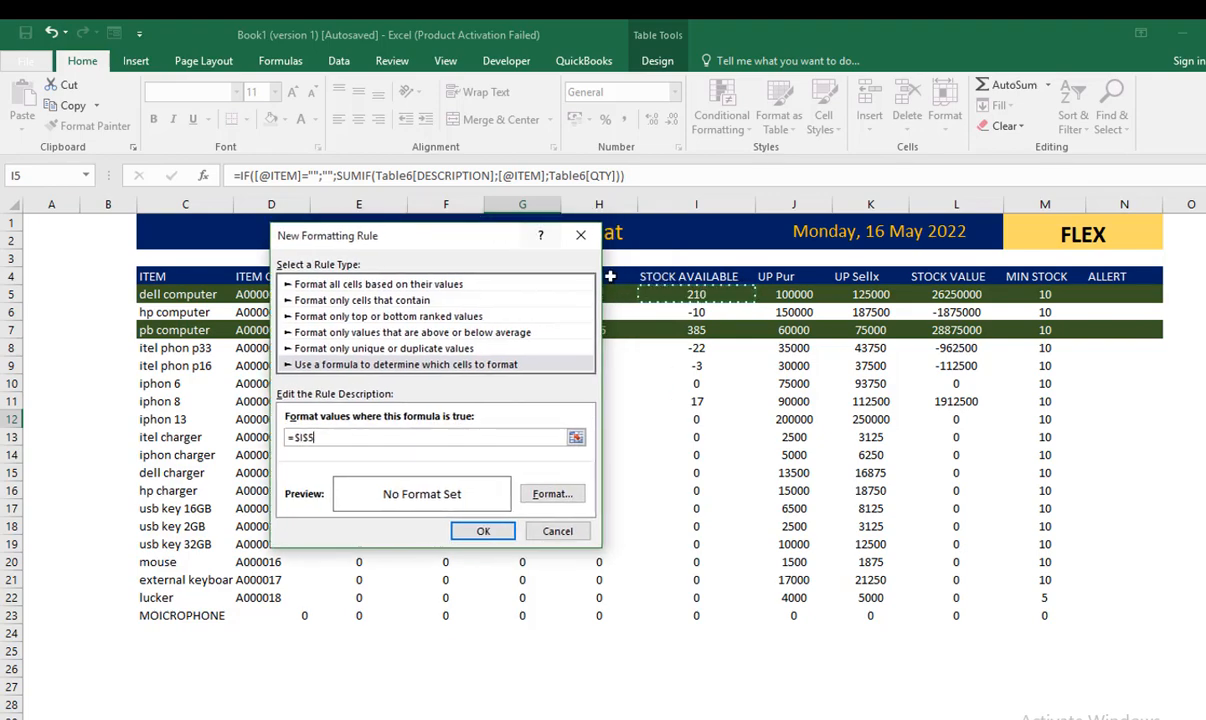
click(312, 440)
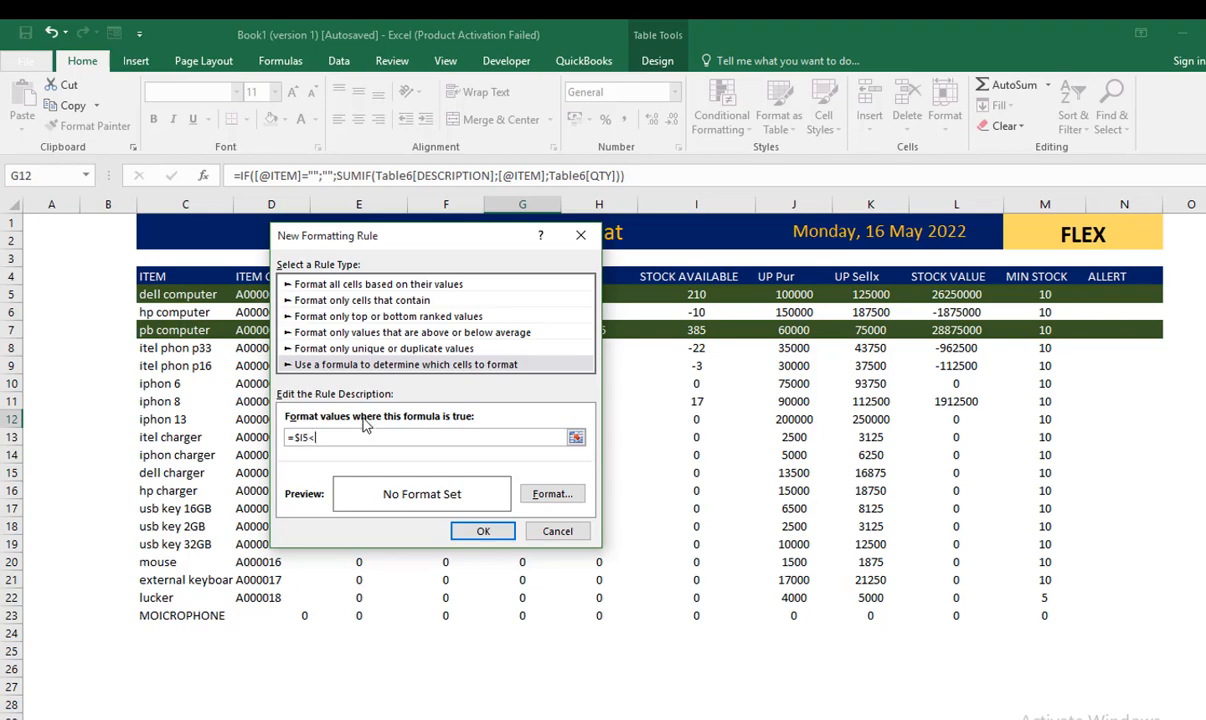
click(1040, 294)
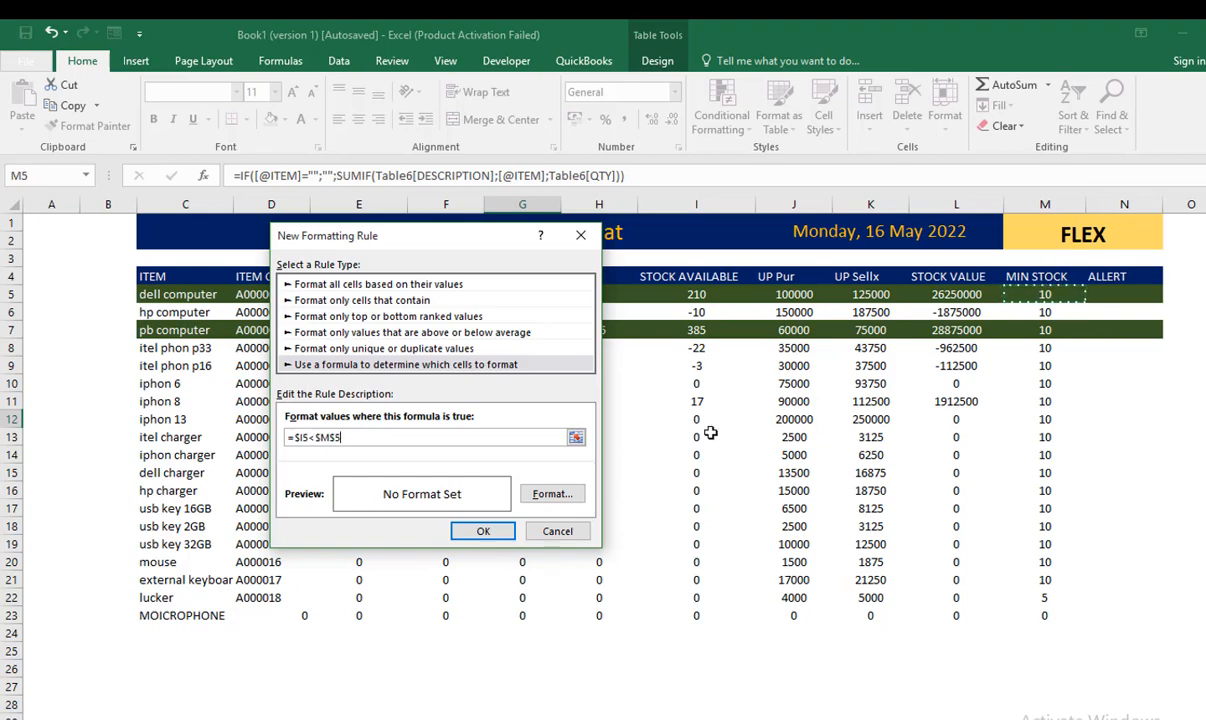
click(338, 437)
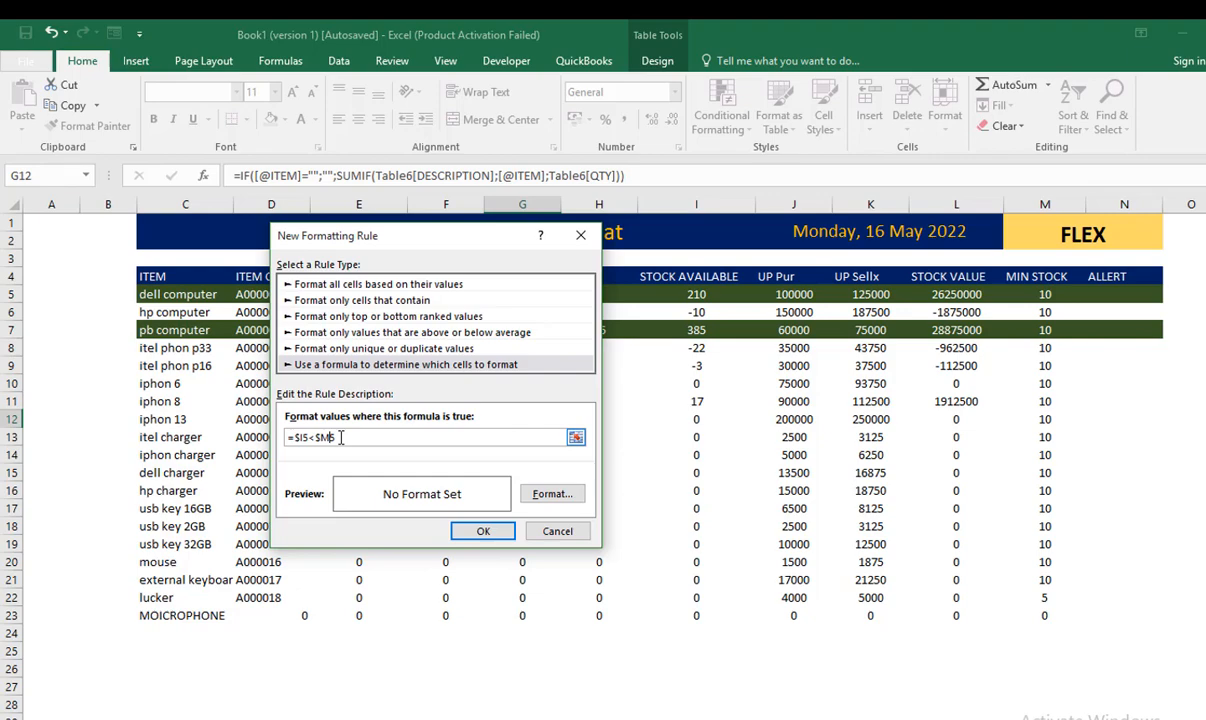
key(BackSpace)
- Give the new rule a red fill with white font and create it
click(543, 494)
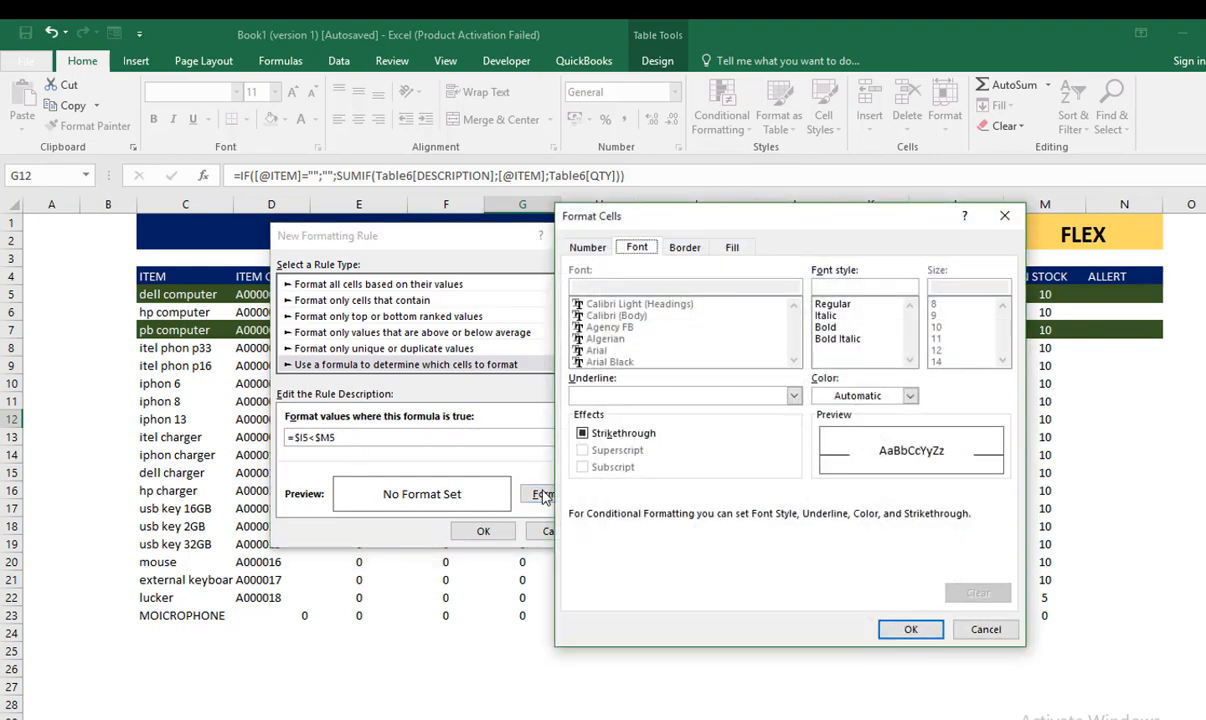
click(736, 246)
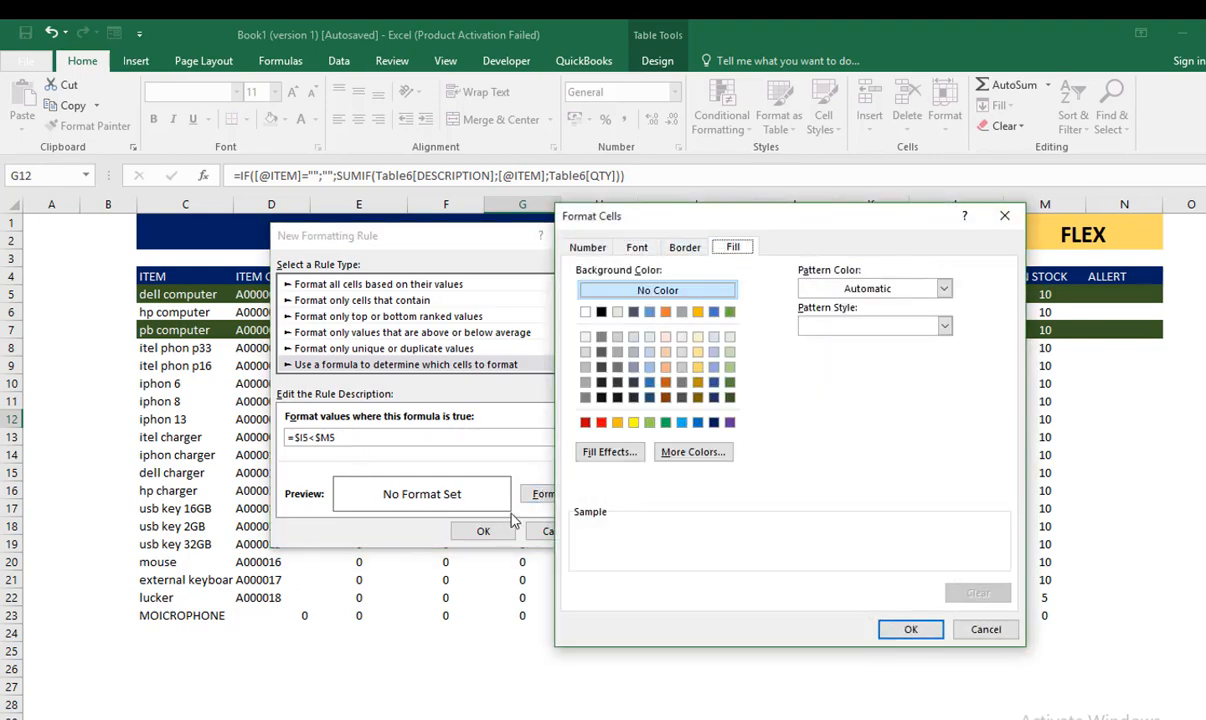
click(601, 422)
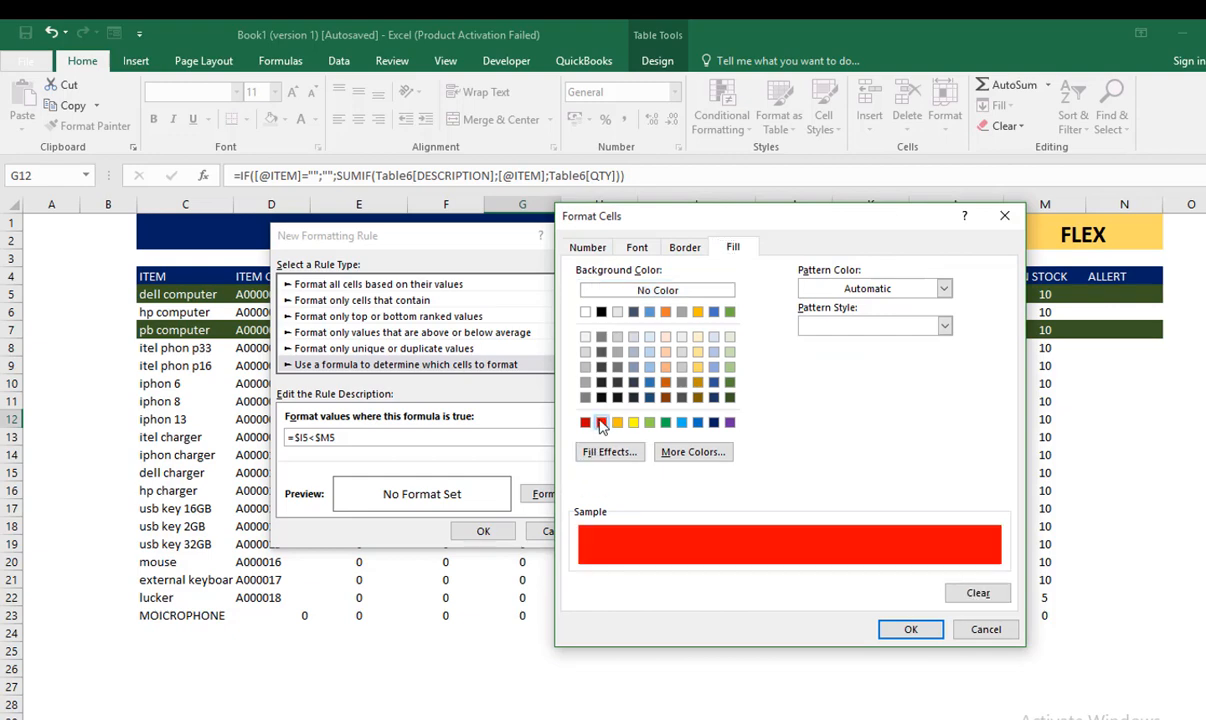
click(638, 248)
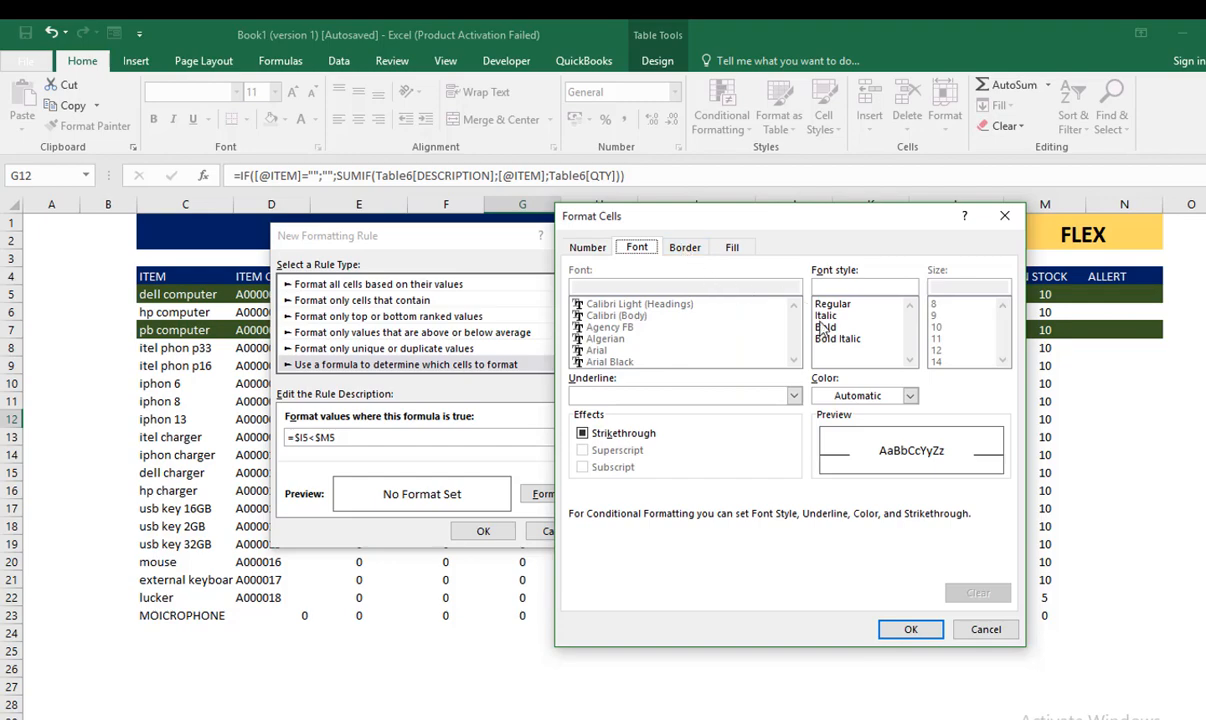
click(909, 396)
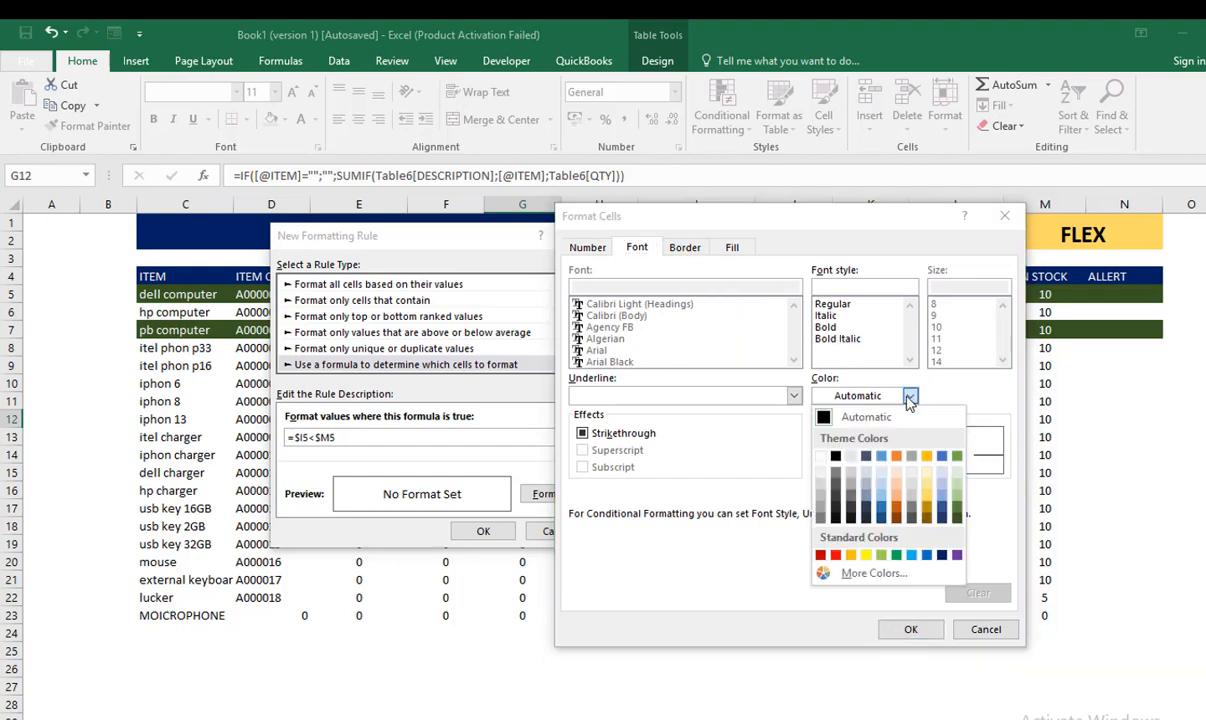
click(820, 456)
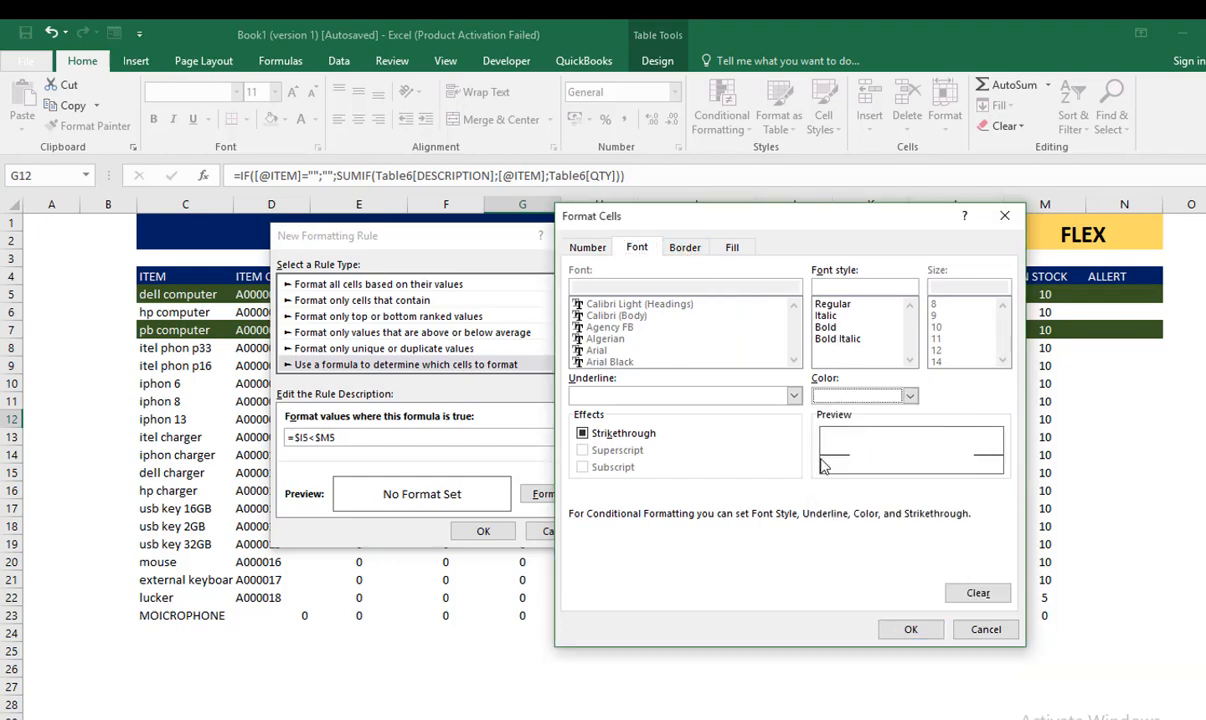
click(913, 628)
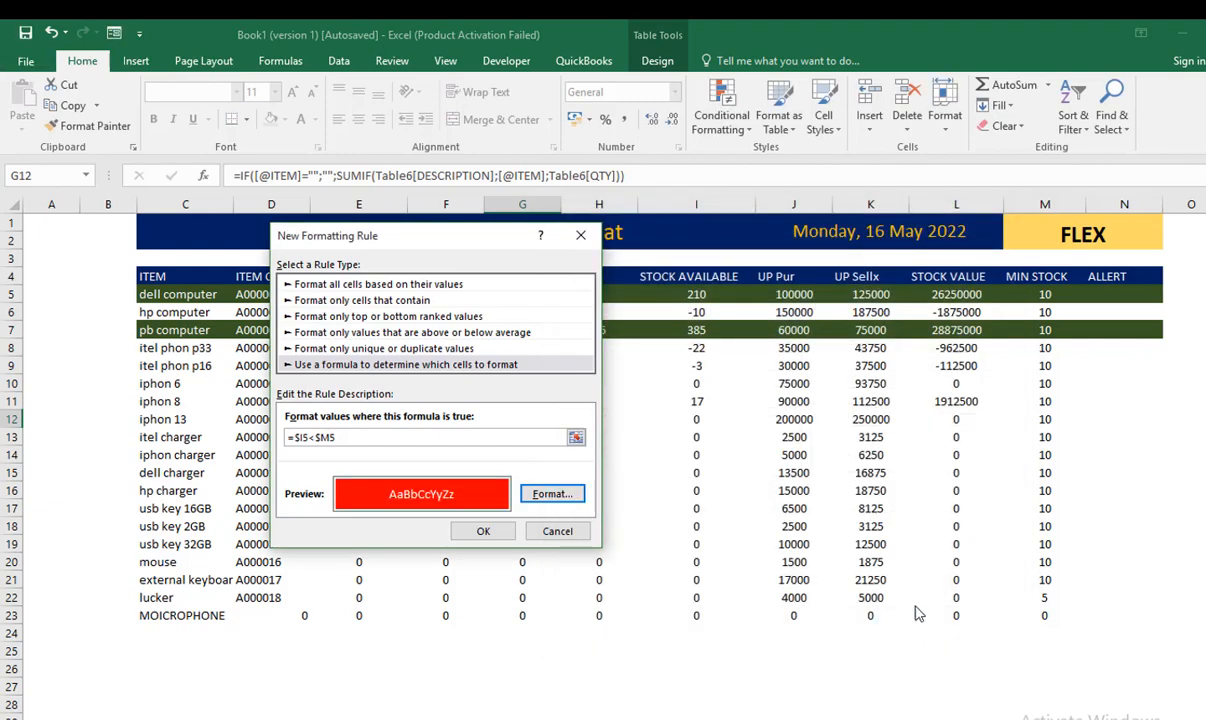
click(483, 531)
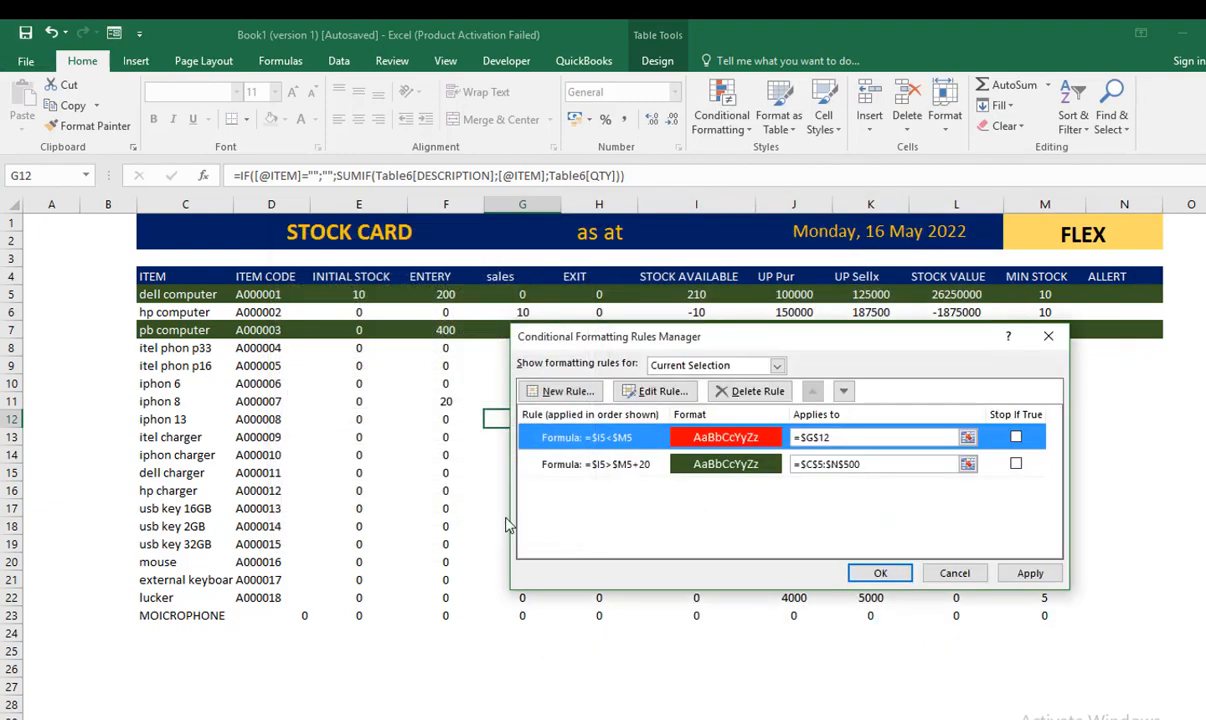
- Set the red rule's range to =$C$5:$N$500 and apply it to the stock card table
click(1030, 573)
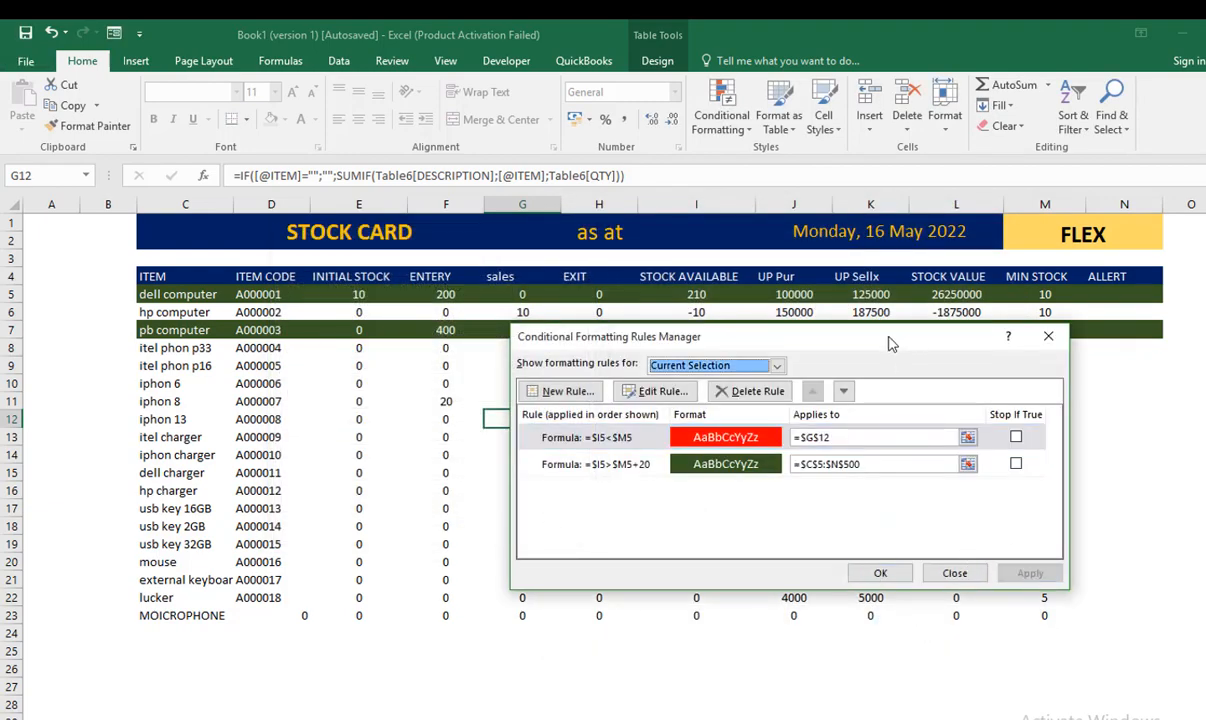
mouse_move(893, 341)
mouse_down()
mouse_move(857, 516)
mouse_move(936, 430)
mouse_move(893, 415)
mouse_move(893, 441)
mouse_move(888, 391)
mouse_move(864, 394)
mouse_move(867, 459)
mouse_move(921, 384)
mouse_move(912, 334)
mouse_up()
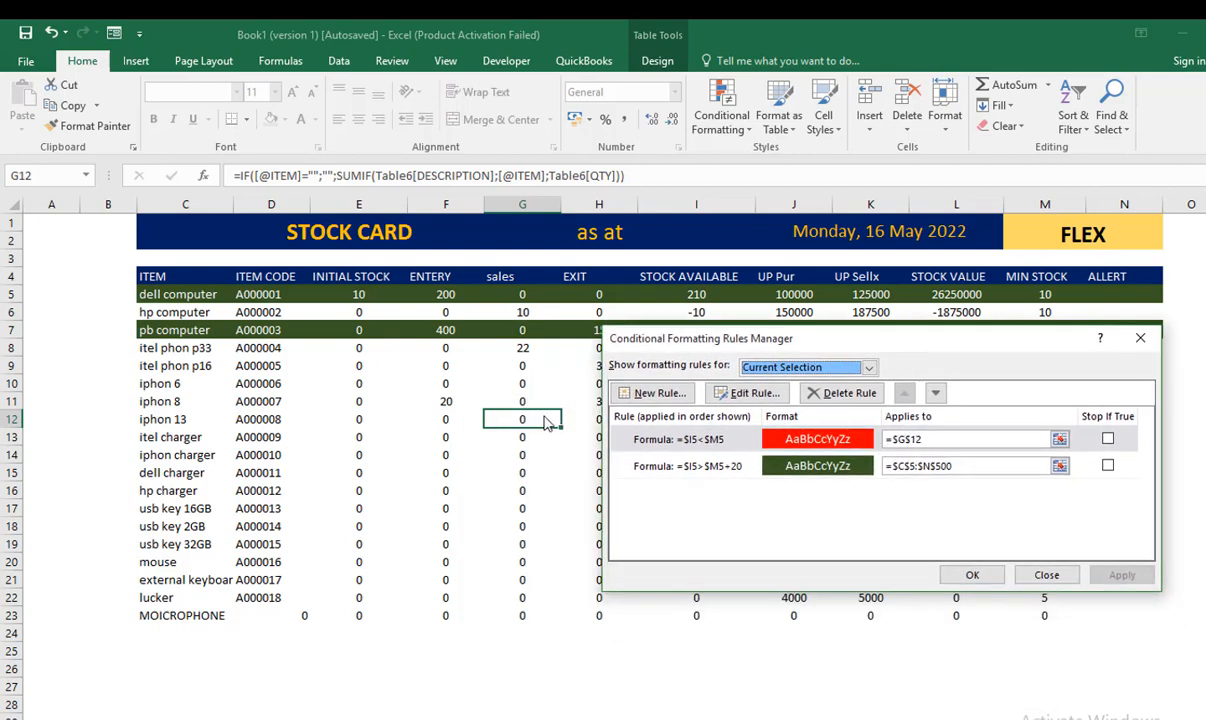
click(917, 438)
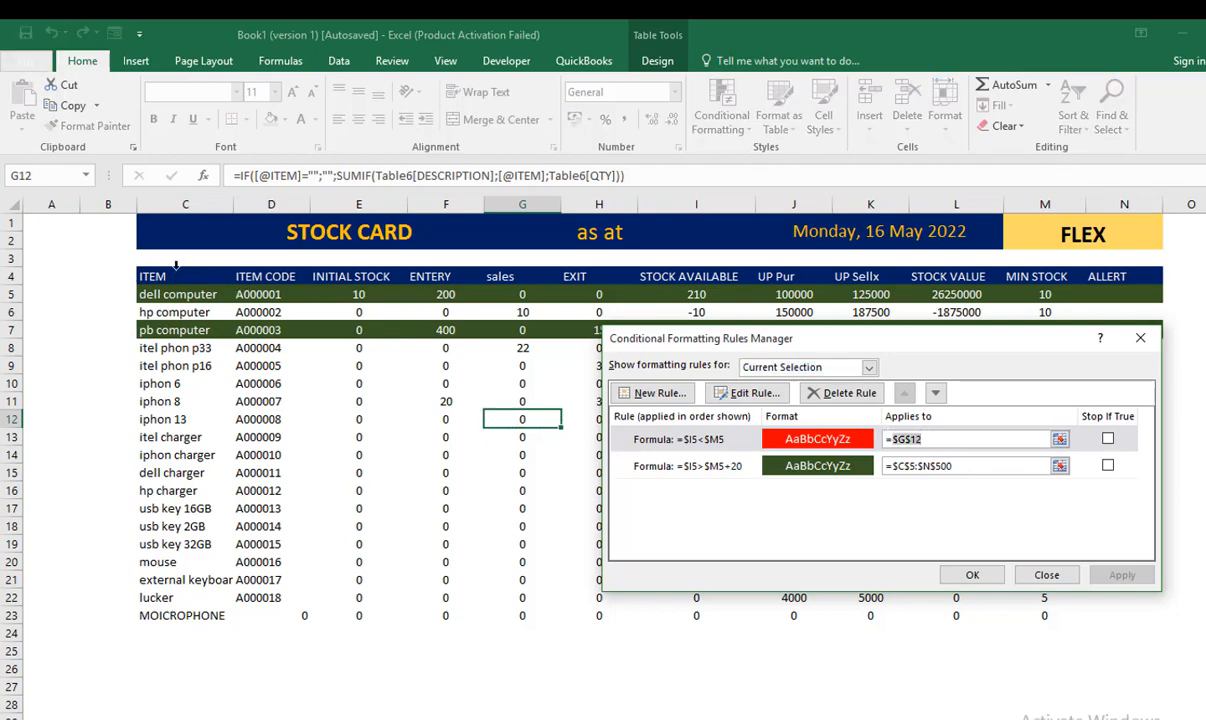
drag(176, 269, 1105, 303)
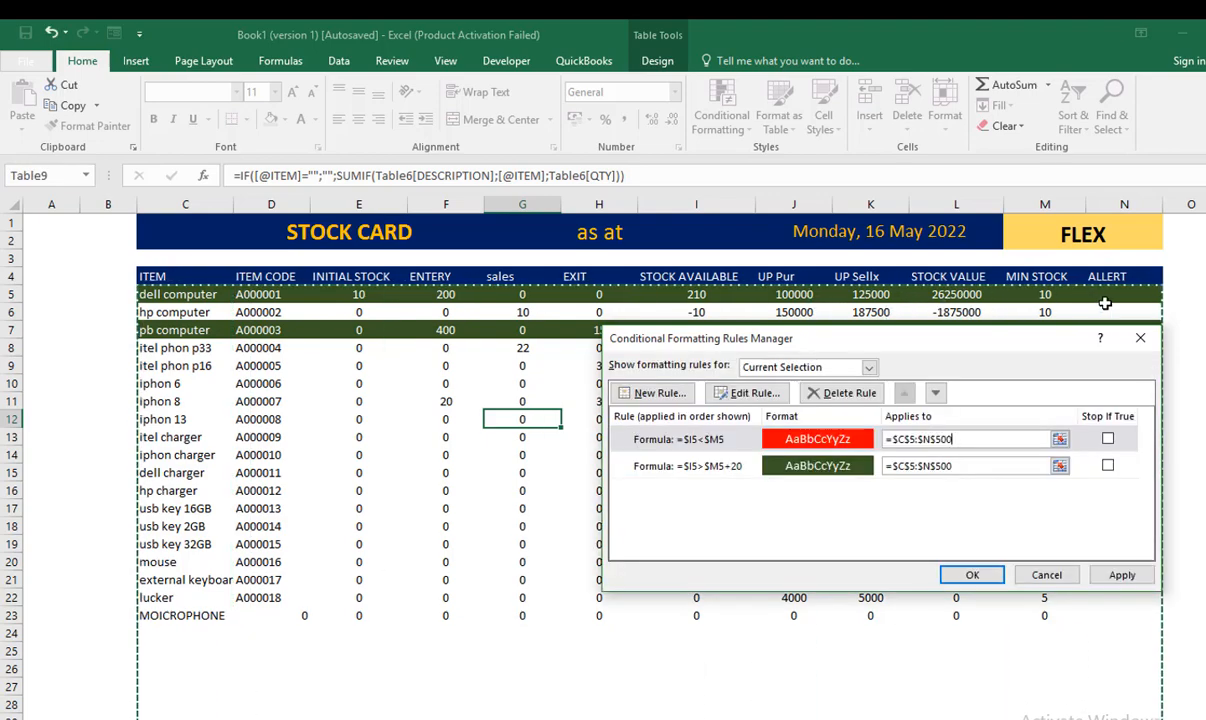
click(1132, 580)
drag(908, 343, 548, 448)
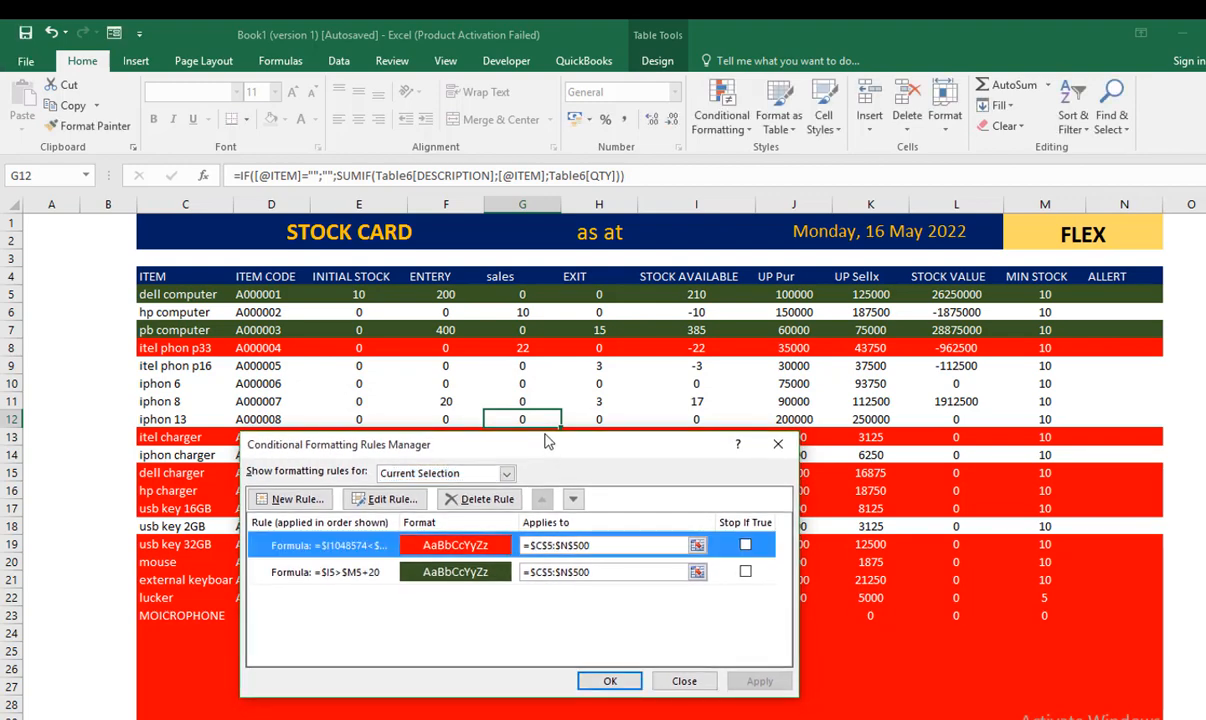
- Edit the red rule's formula, replacing its available-stock reference with $I5
drag(537, 442, 805, 312)
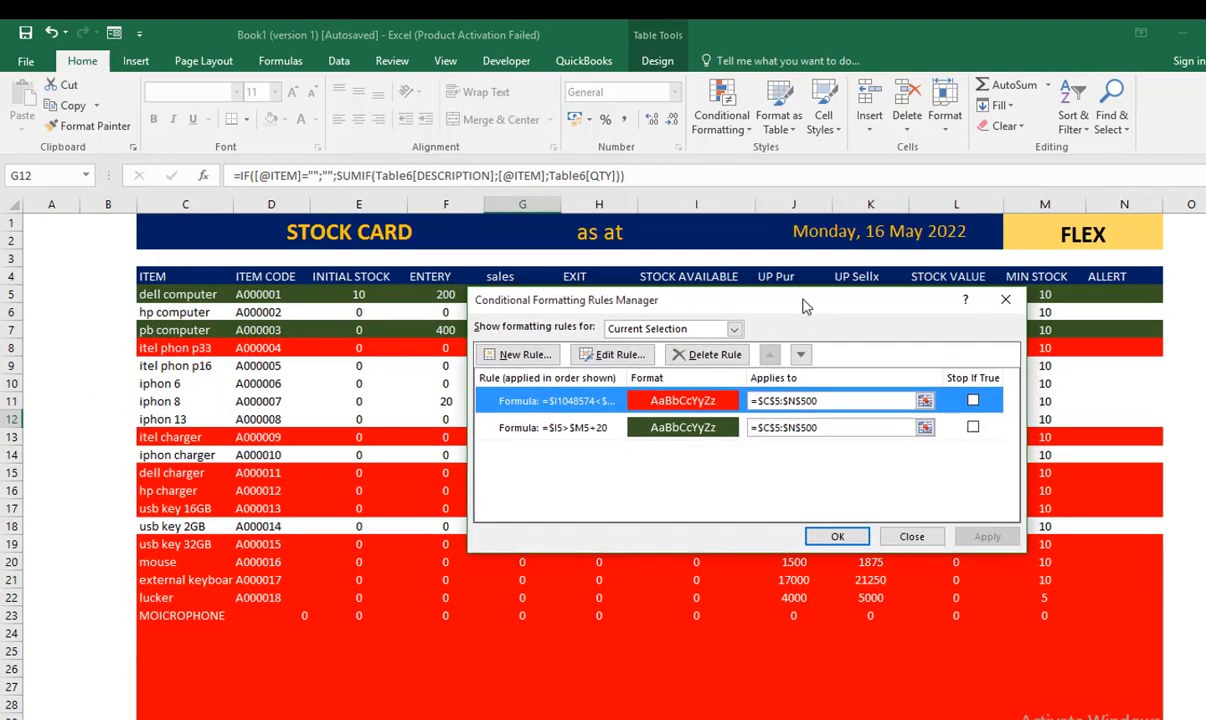
double_click(556, 400)
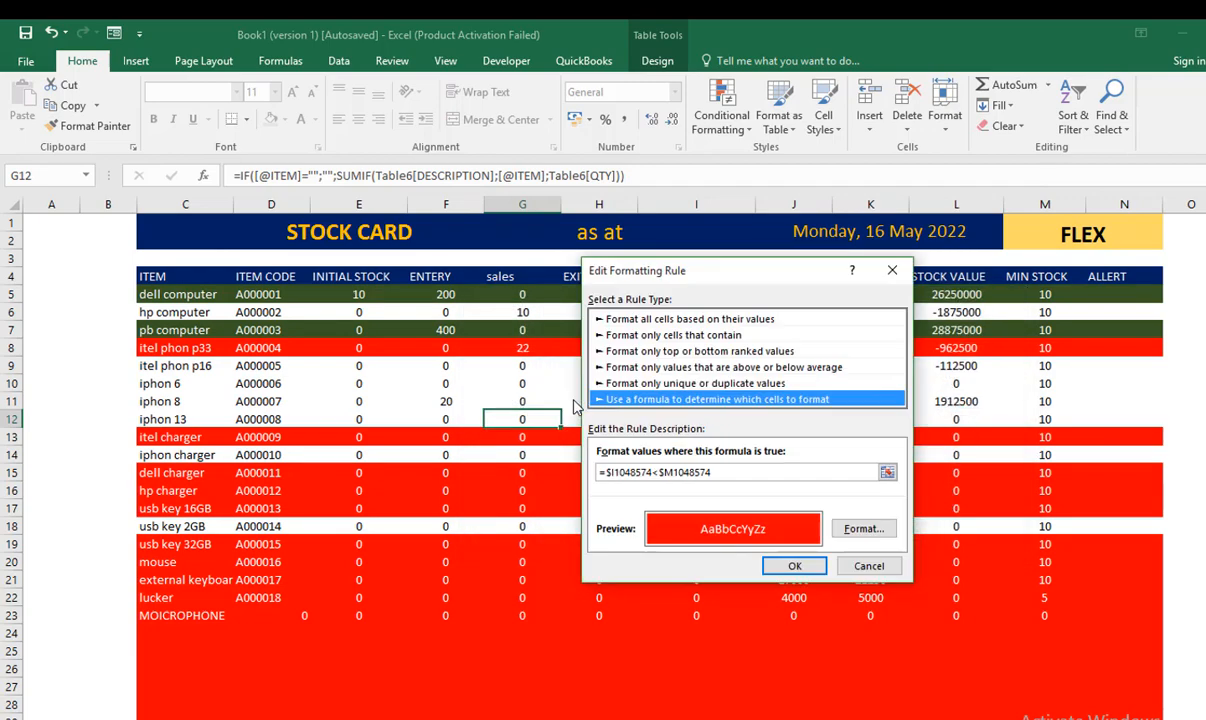
click(657, 476)
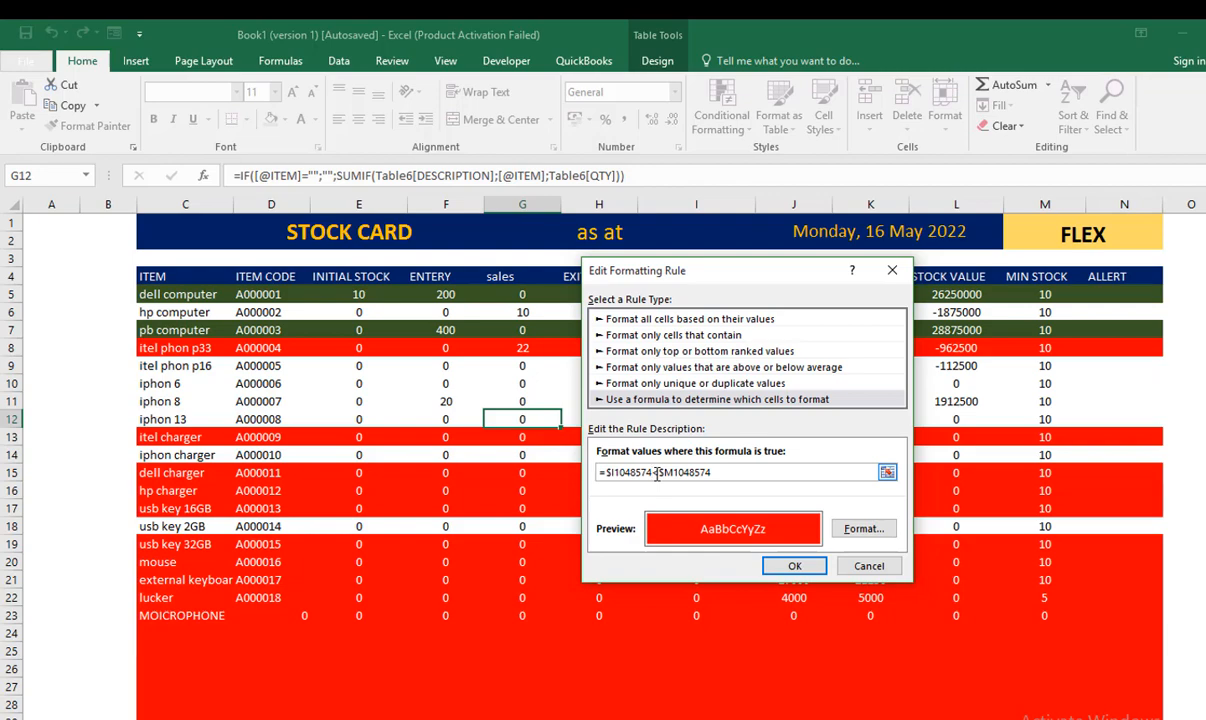
key(BackSpace)
key(BackSpace)
key(BackSpace)
key(BackSpace)
key(BackSpace)
key(BackSpace)
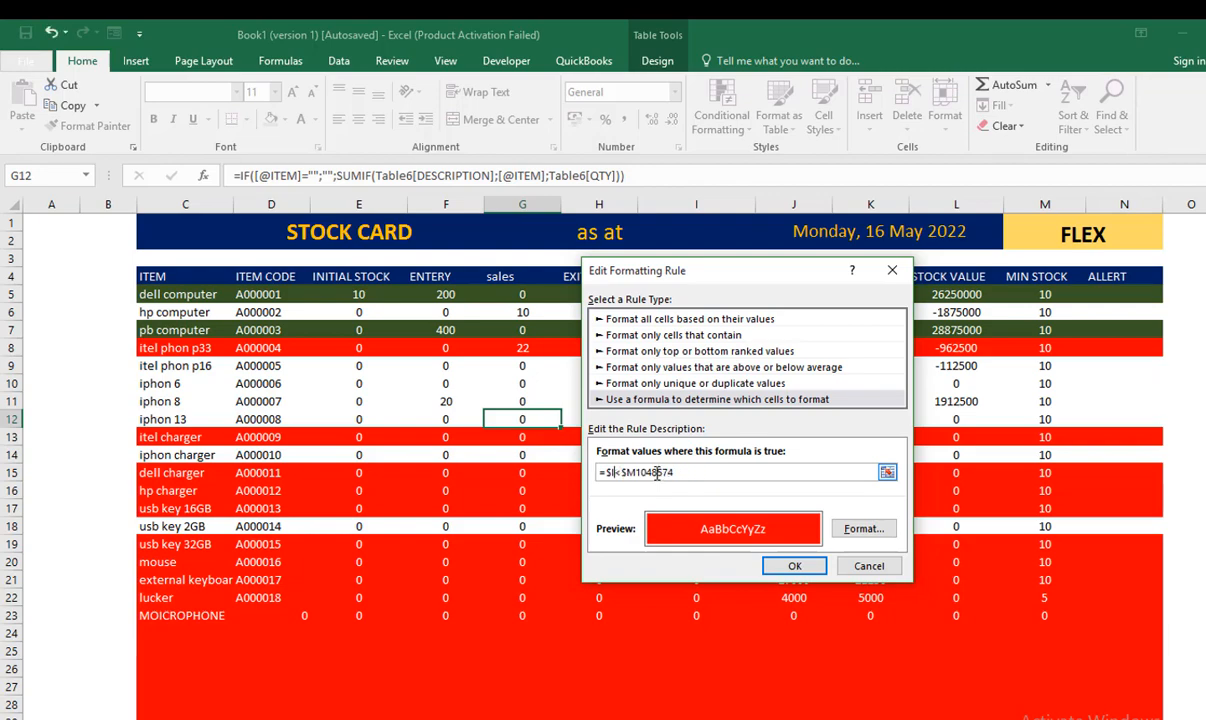
key(BackSpace)
key(BackSpace)
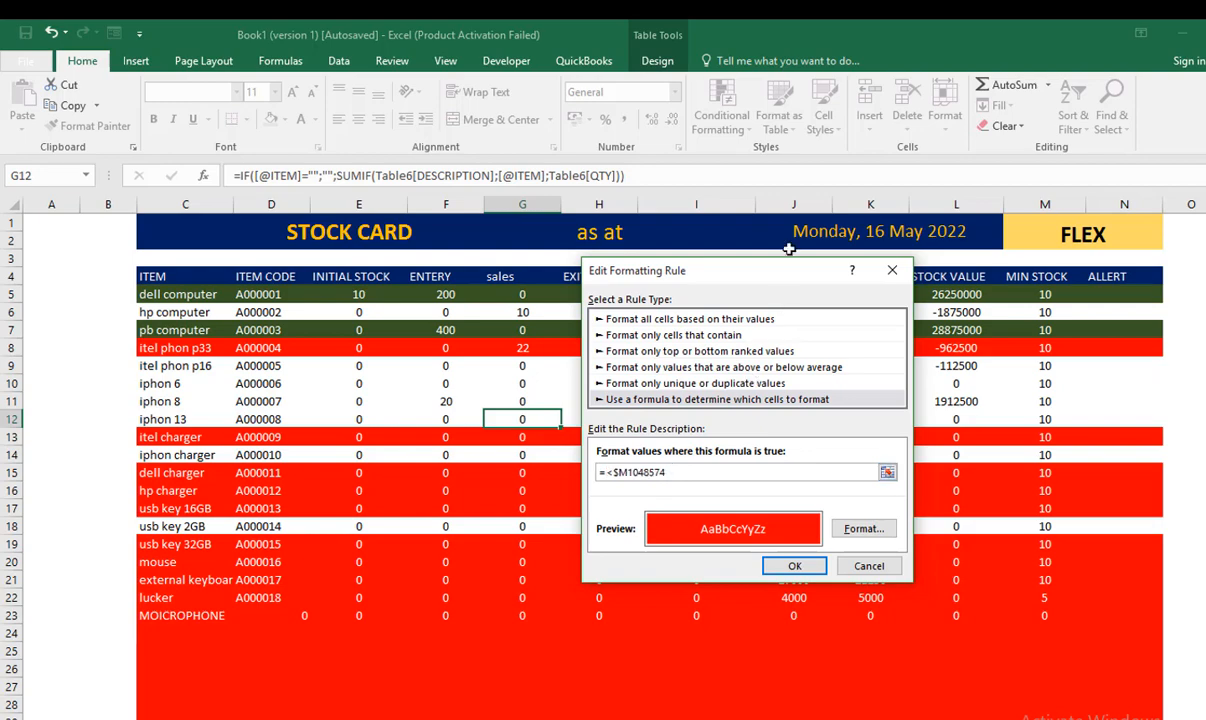
drag(726, 268, 525, 350)
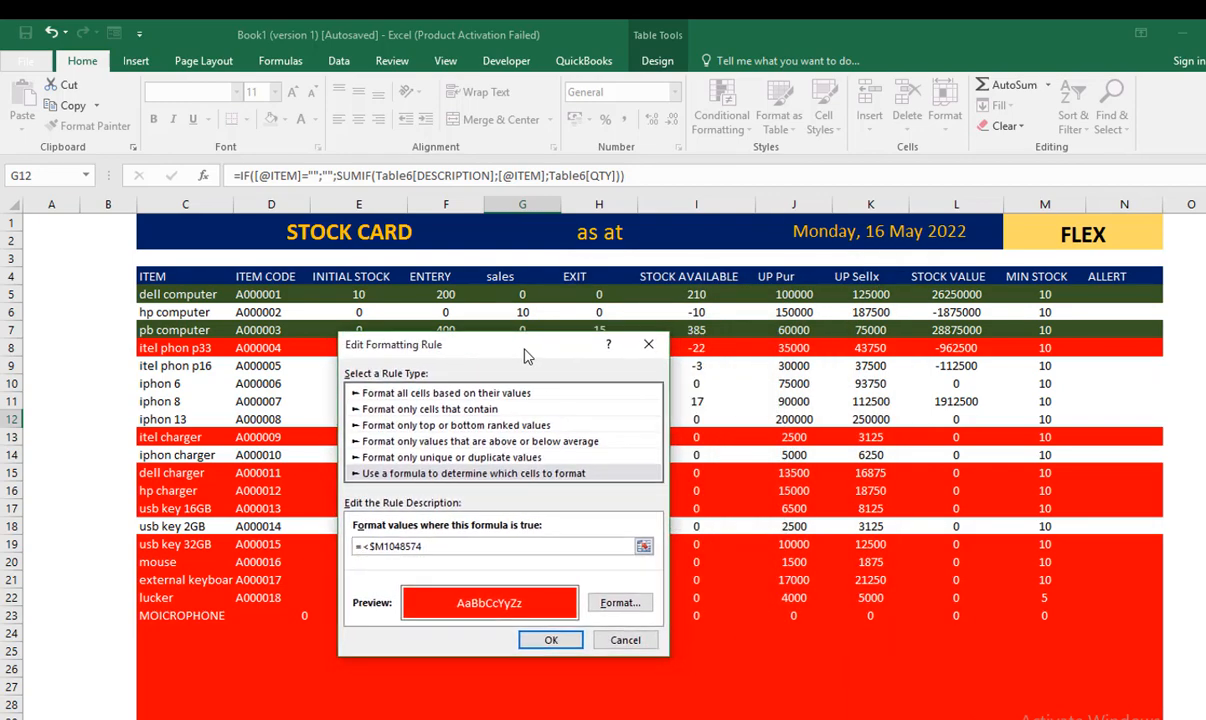
click(697, 294)
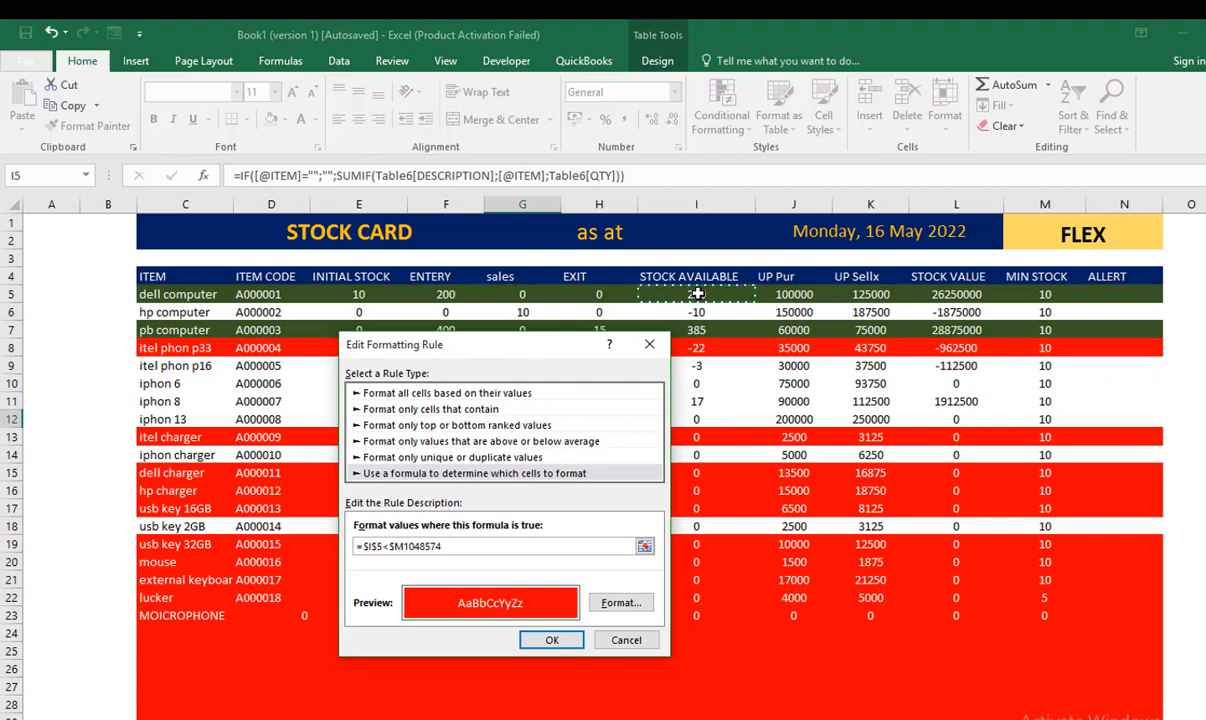
key(F4)
key(F4)
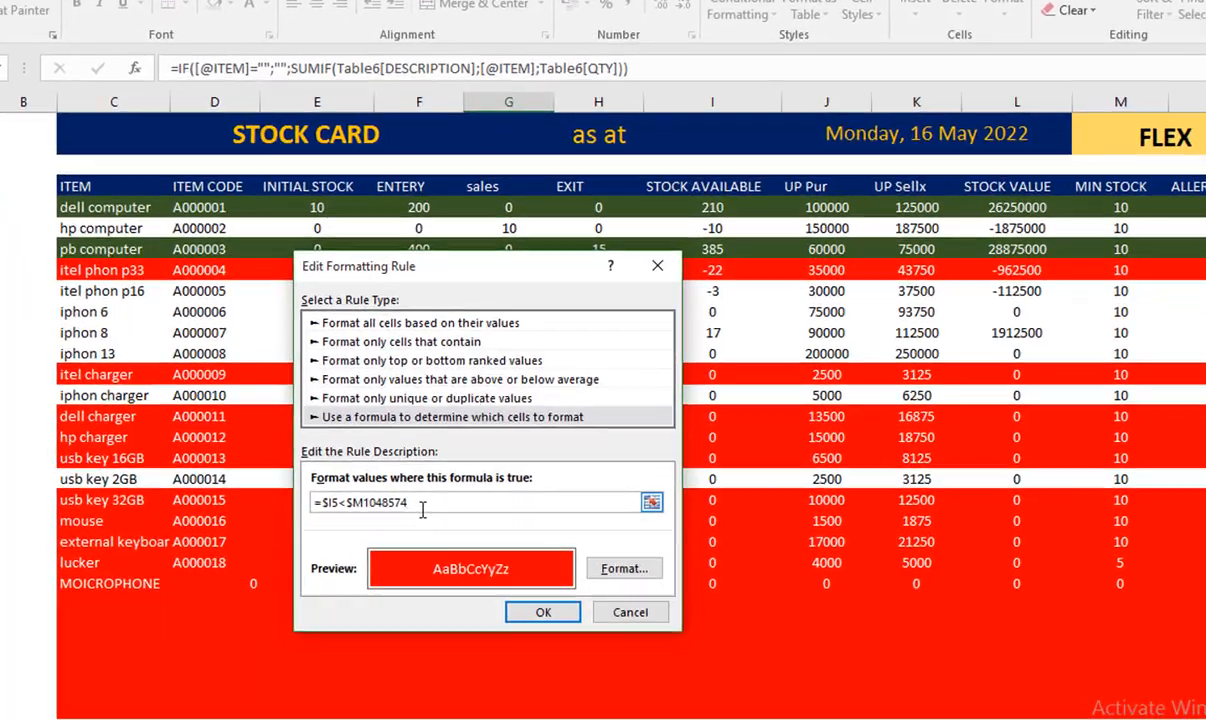
- Replace the minimum-stock reference with $M5 so the red rule's formula reads =$I5<$M5, and apply the change
key(BackSpace)
key(BackSpace)
key(BackSpace)
key(BackSpace)
key(BackSpace)
key(BackSpace)
key(BackSpace)
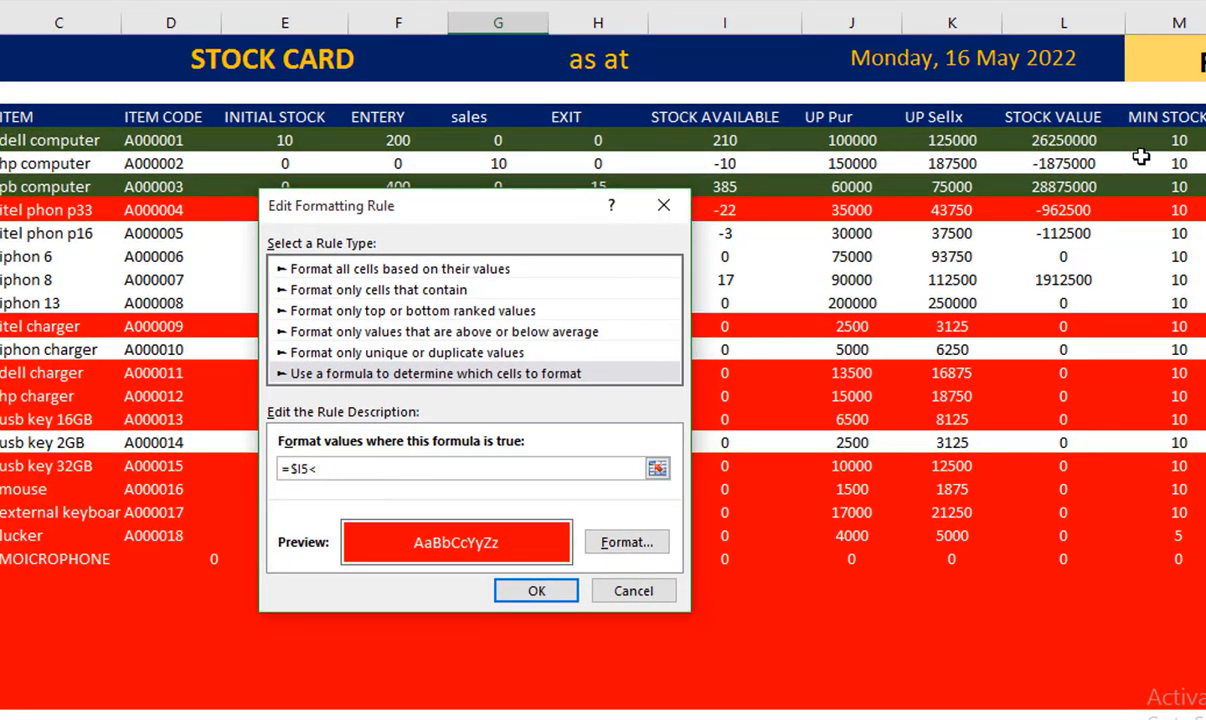
click(1175, 141)
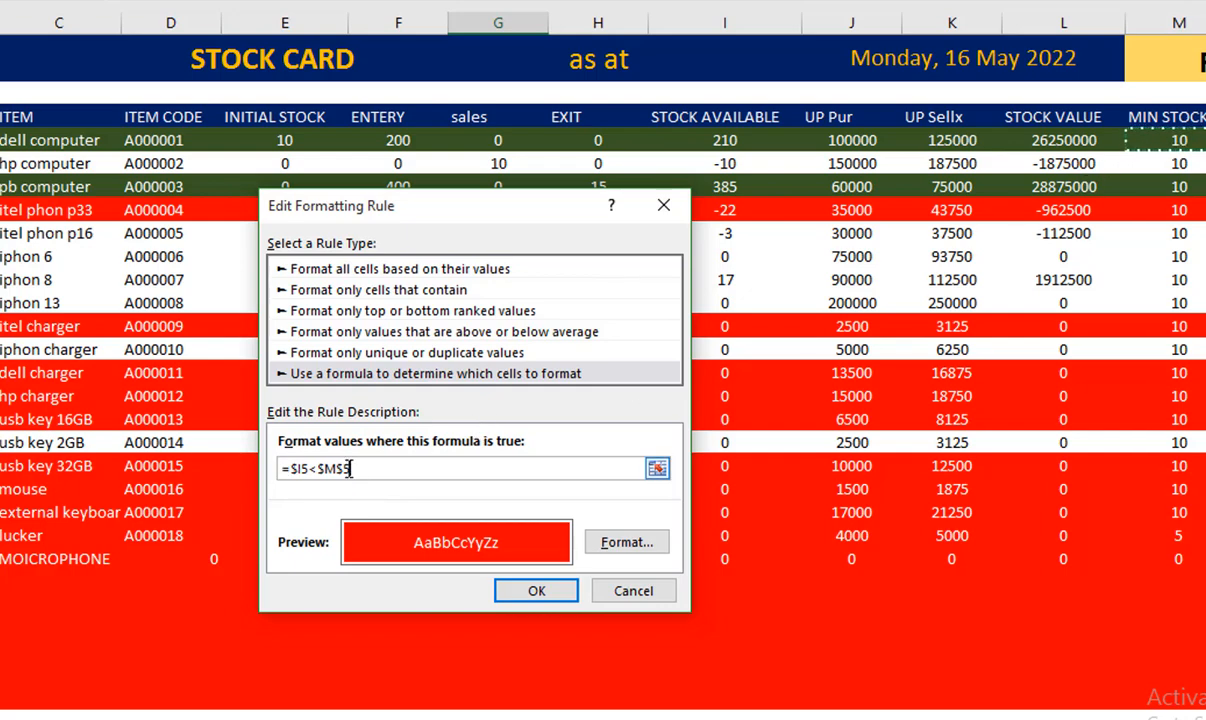
key(BackSpace)
key(BackSpace)
text(5)
click(537, 591)
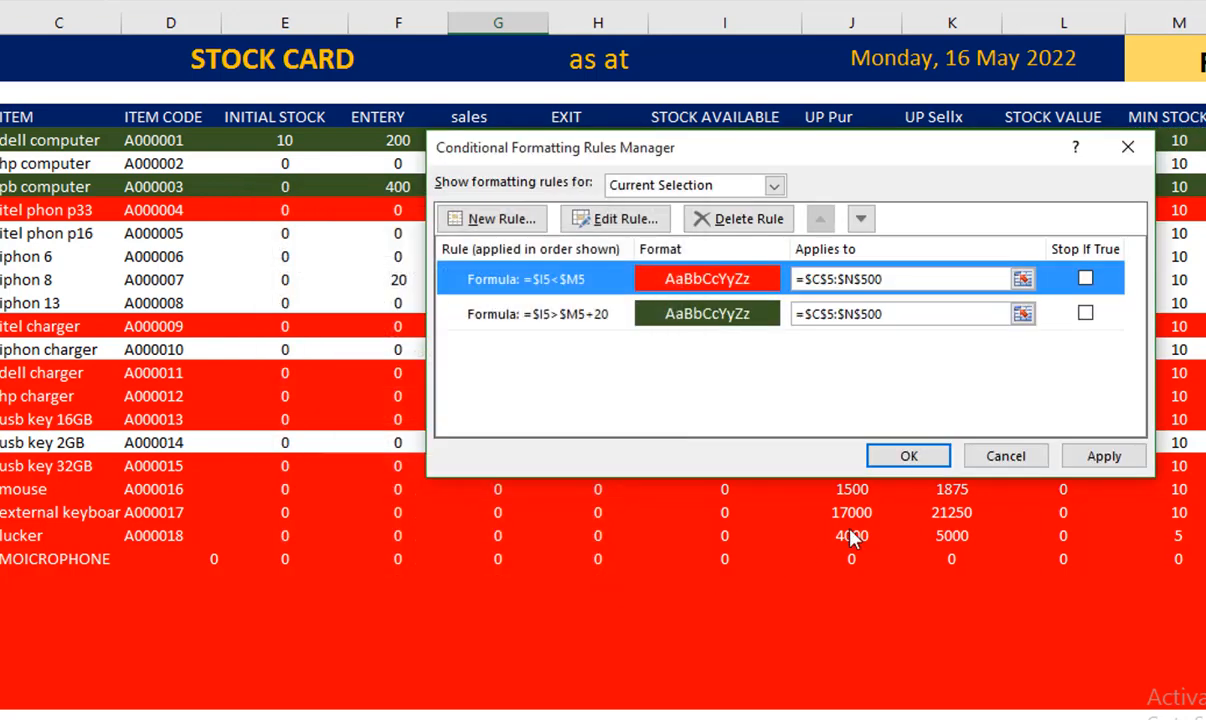
click(1117, 461)
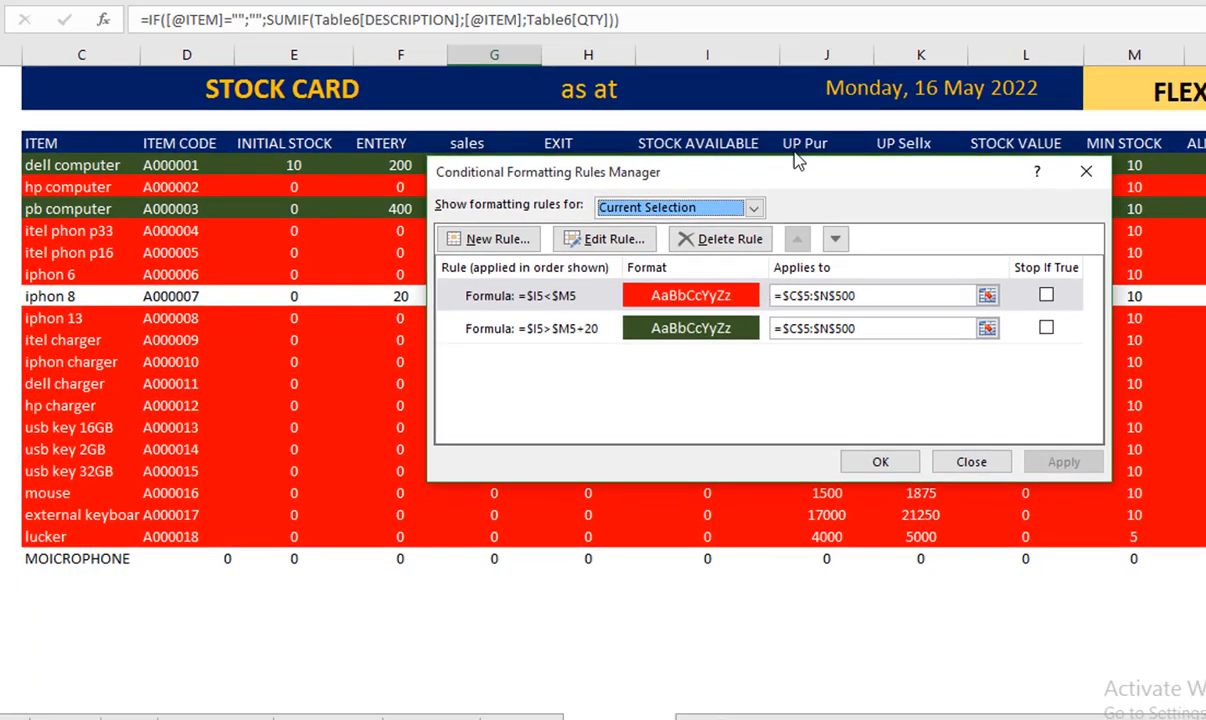
- Check how the red and green rules colour the stock card rows against available and minimum stock
drag(800, 160, 757, 325)
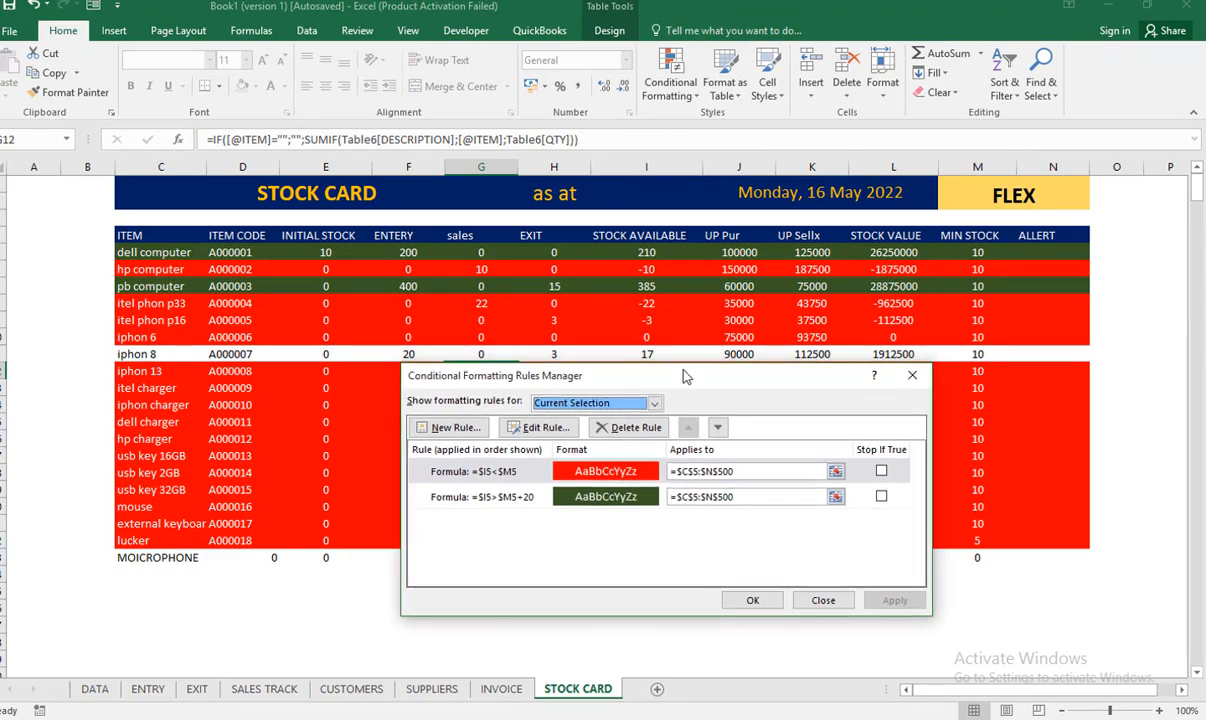
drag(686, 376, 349, 441)
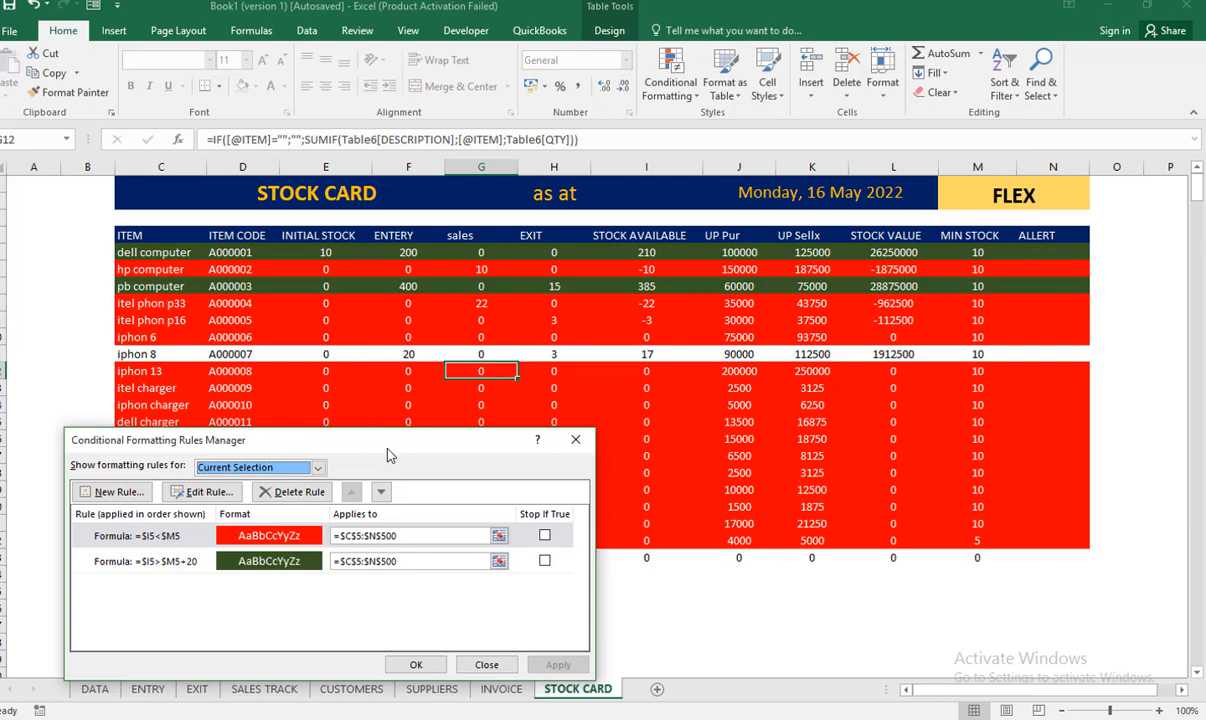
drag(387, 449, 592, 441)
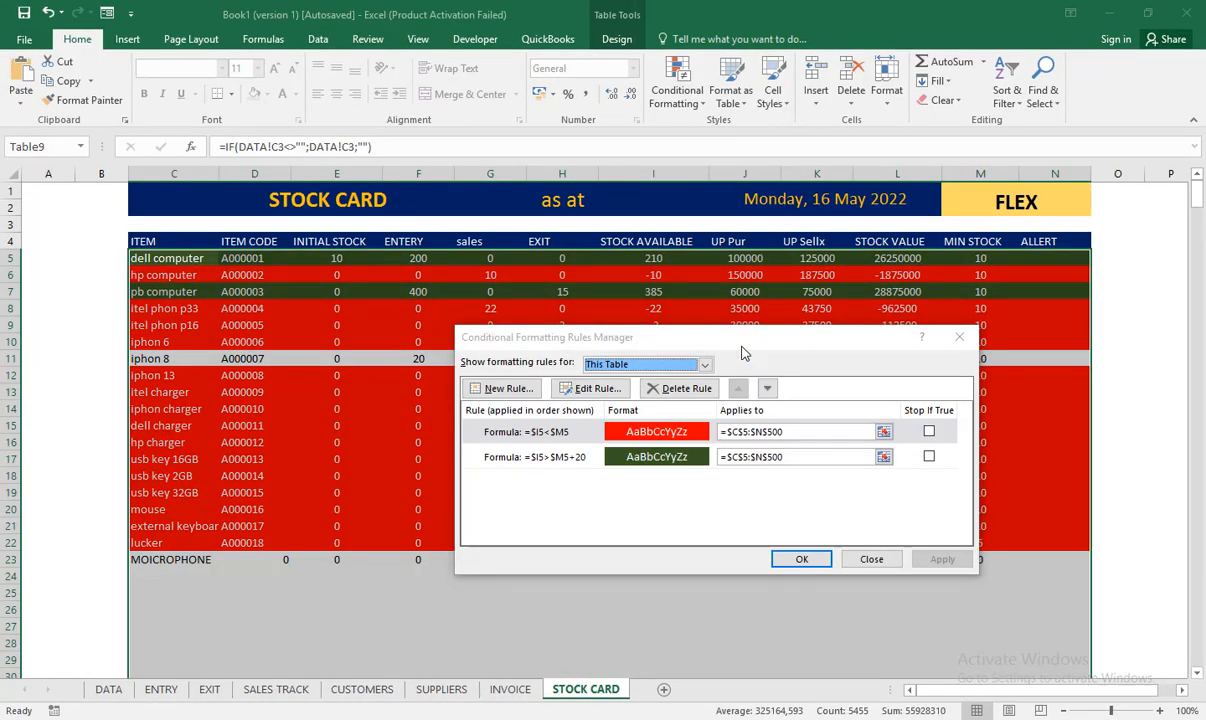
drag(743, 352, 474, 457)
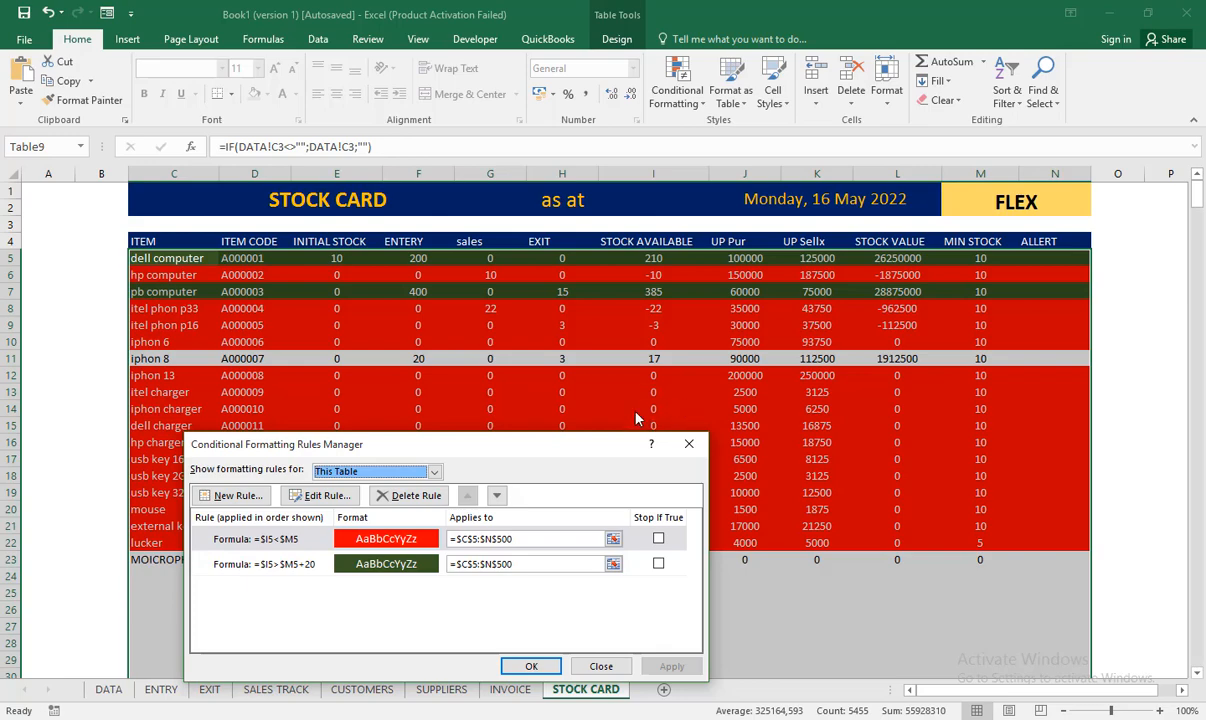
- Close the conditional formatting rules manager and clear the selection of the stock card table
drag(558, 453, 806, 438)
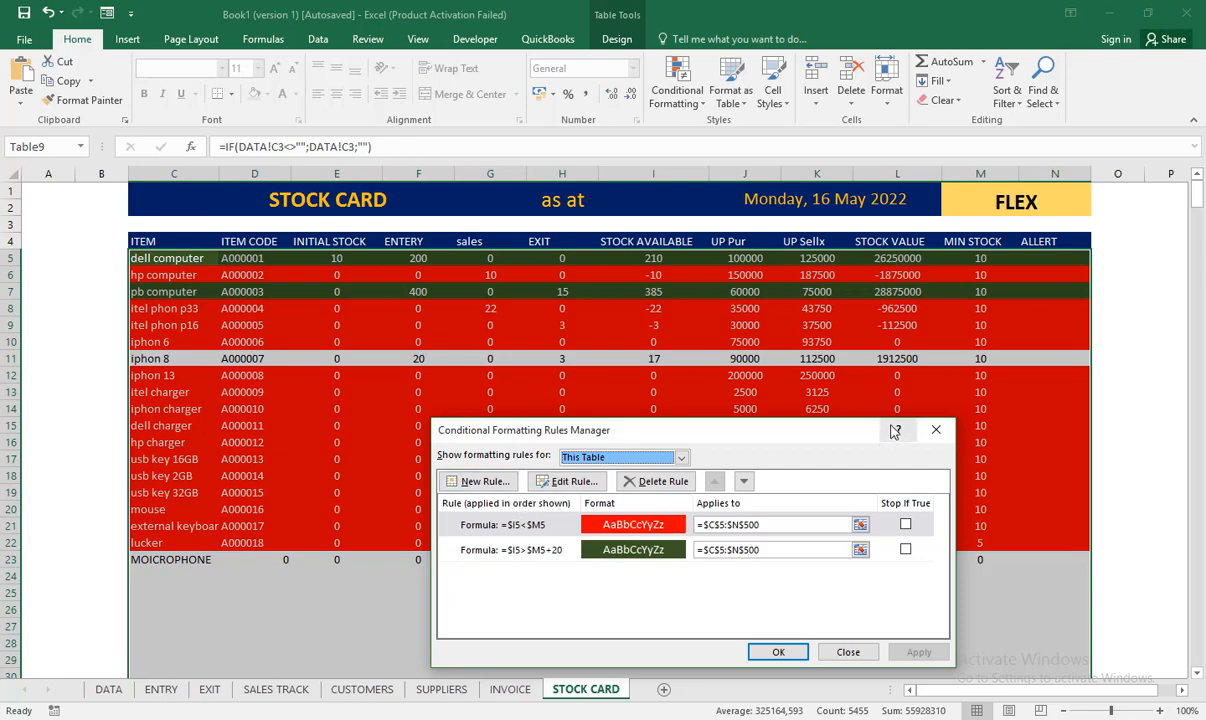
click(935, 431)
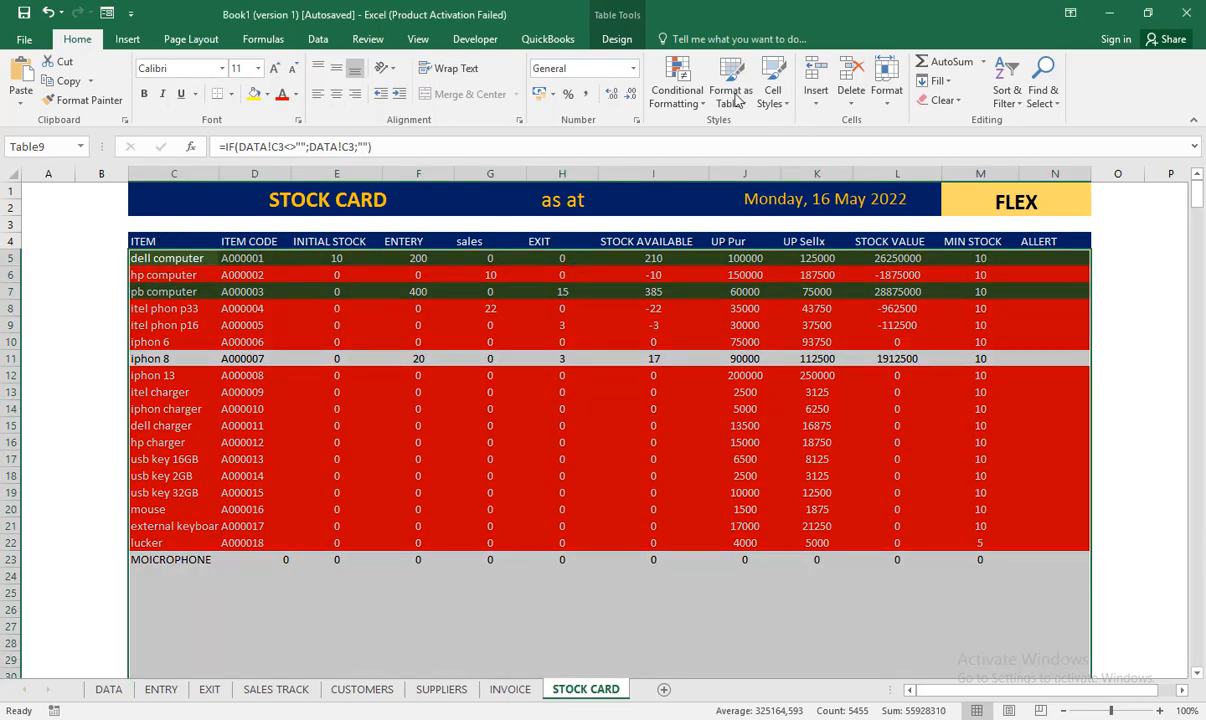
click(165, 234)
drag(165, 234, 490, 283)
click(231, 337)
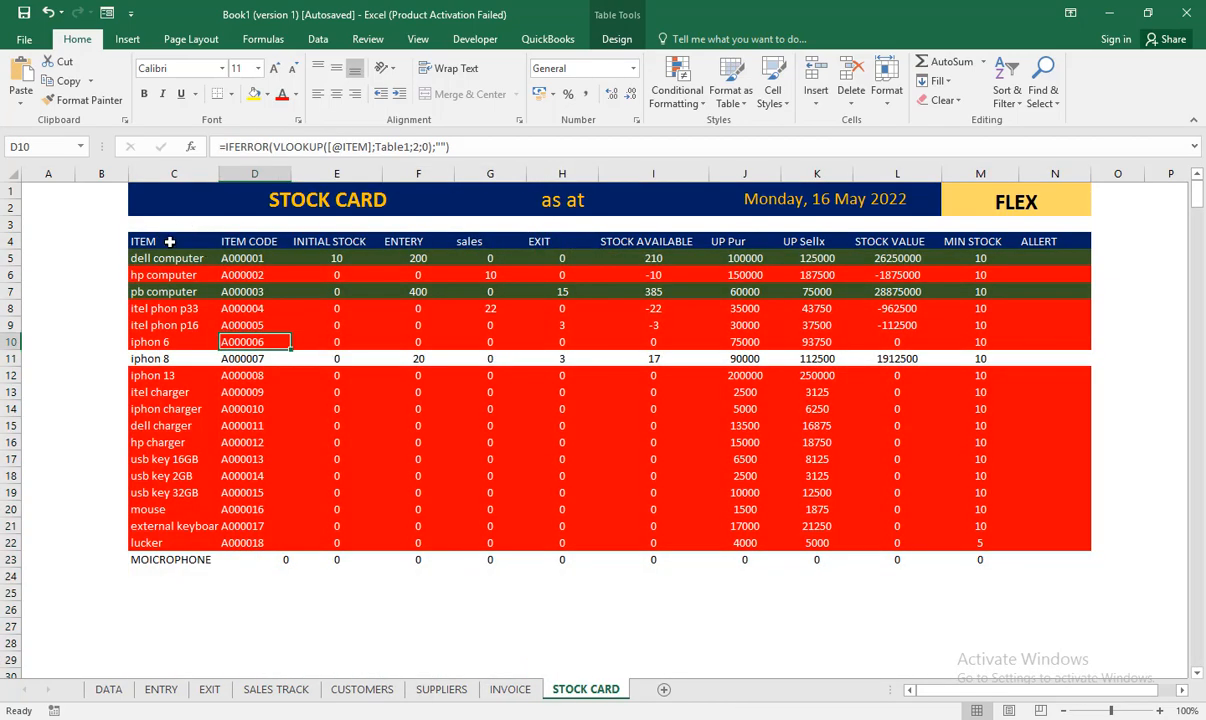
- Start a formula-based conditional formatting rule for the whole stock card table, using the formula =$I$5=0
drag(171, 234, 1086, 261)
click(677, 88)
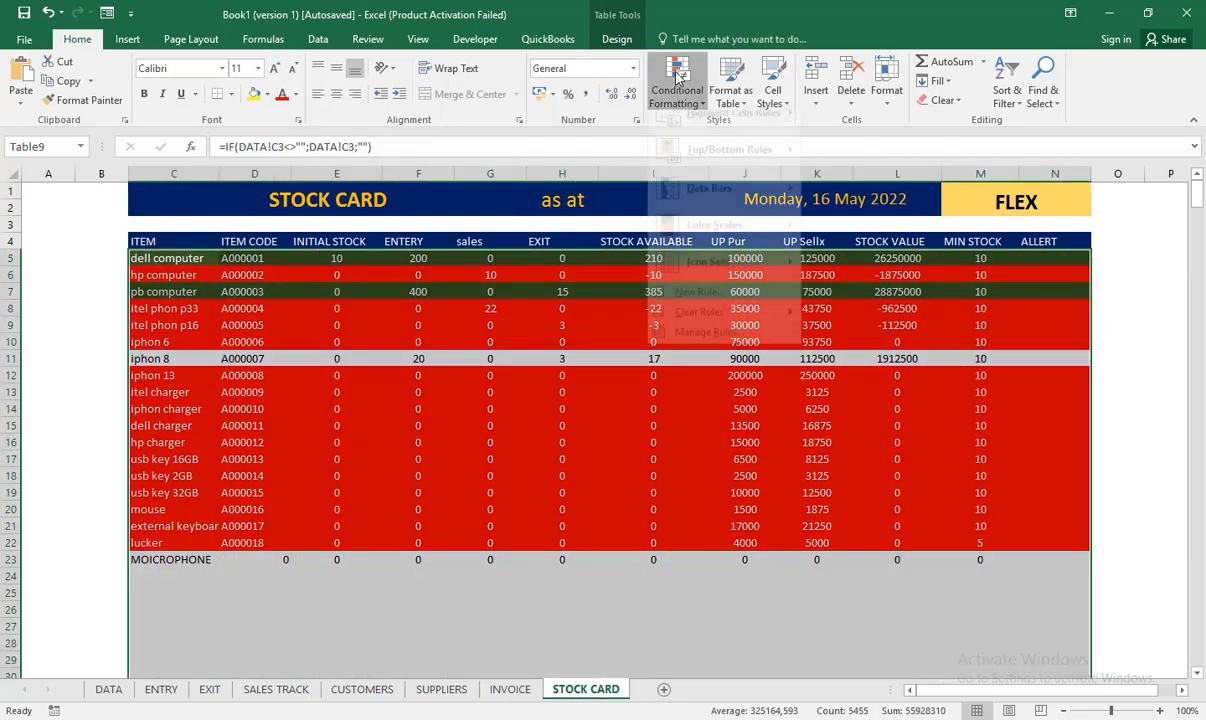
click(672, 295)
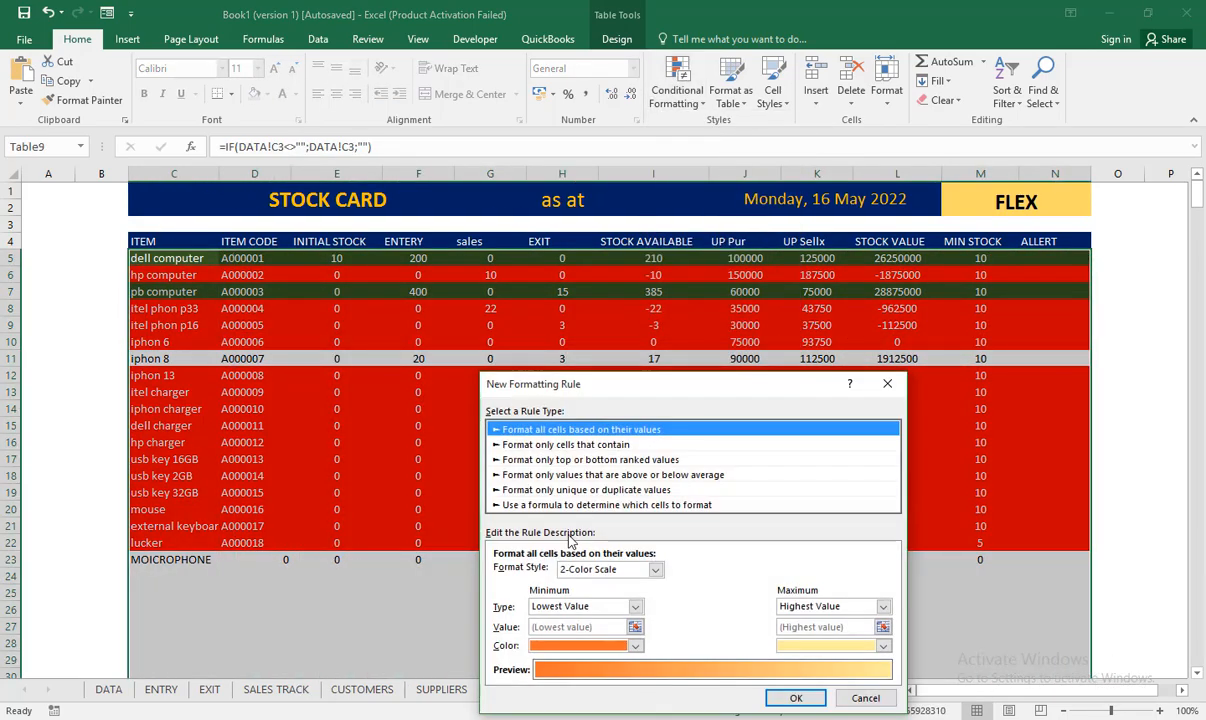
drag(630, 390, 650, 190)
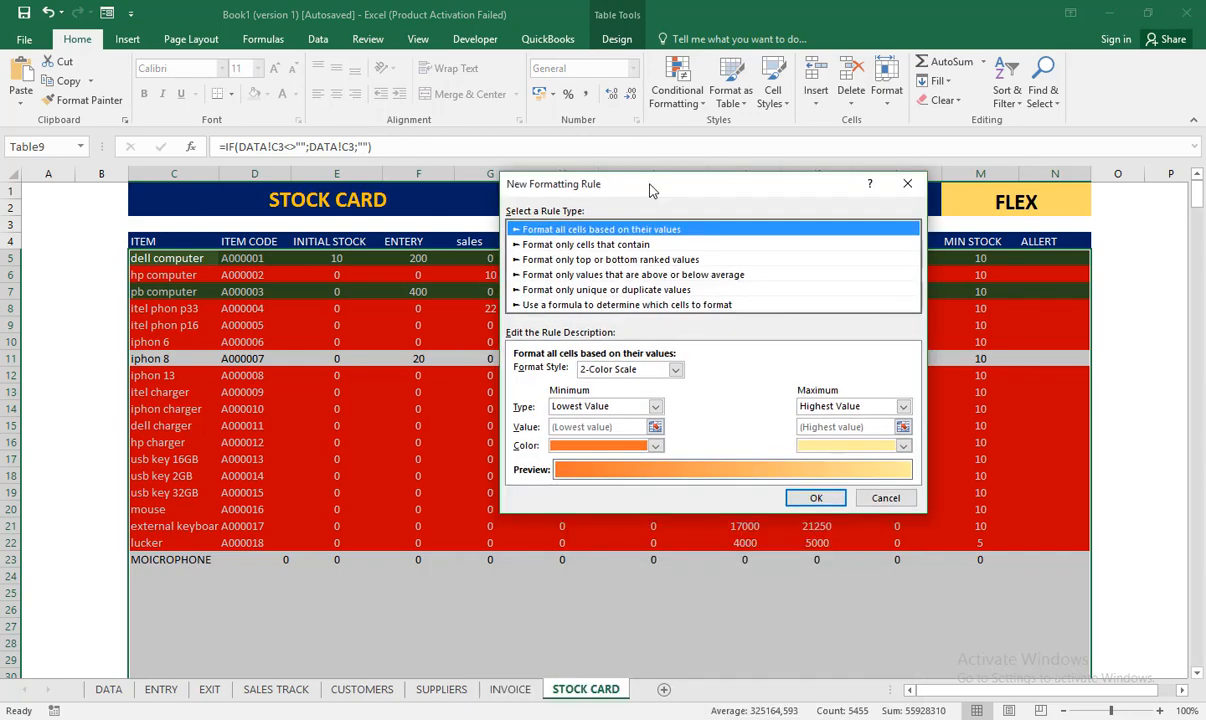
click(552, 304)
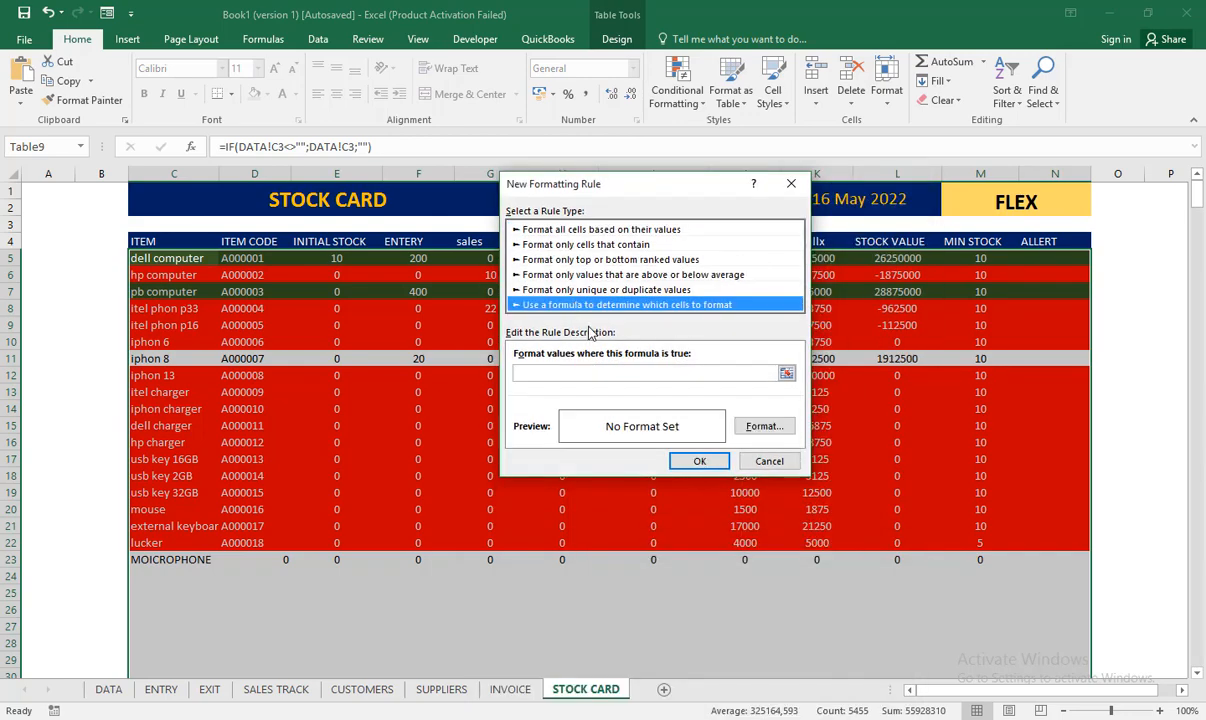
click(528, 372)
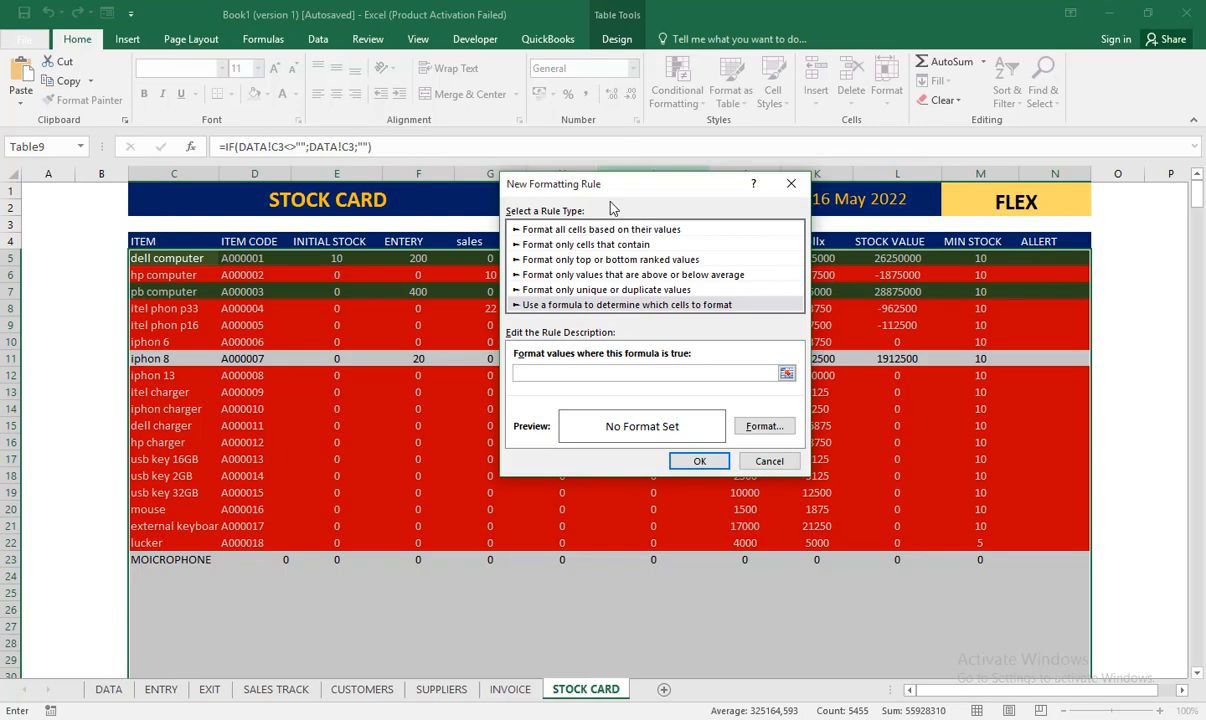
drag(614, 192, 350, 208)
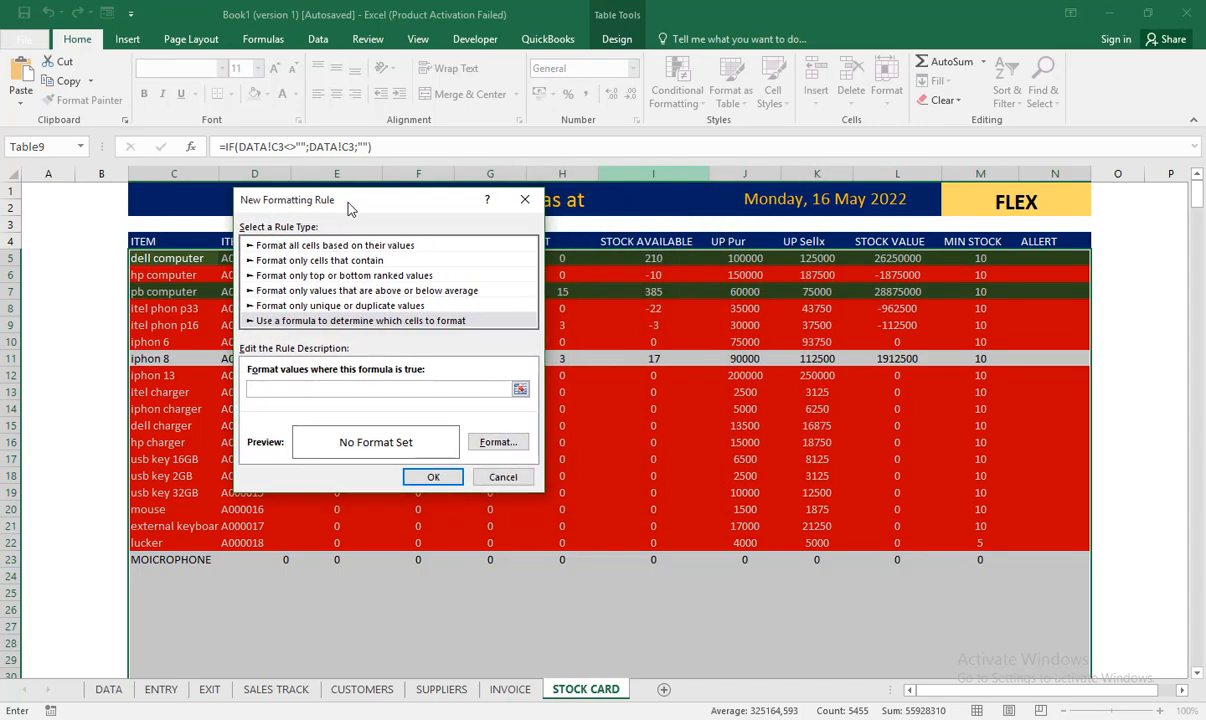
click(664, 258)
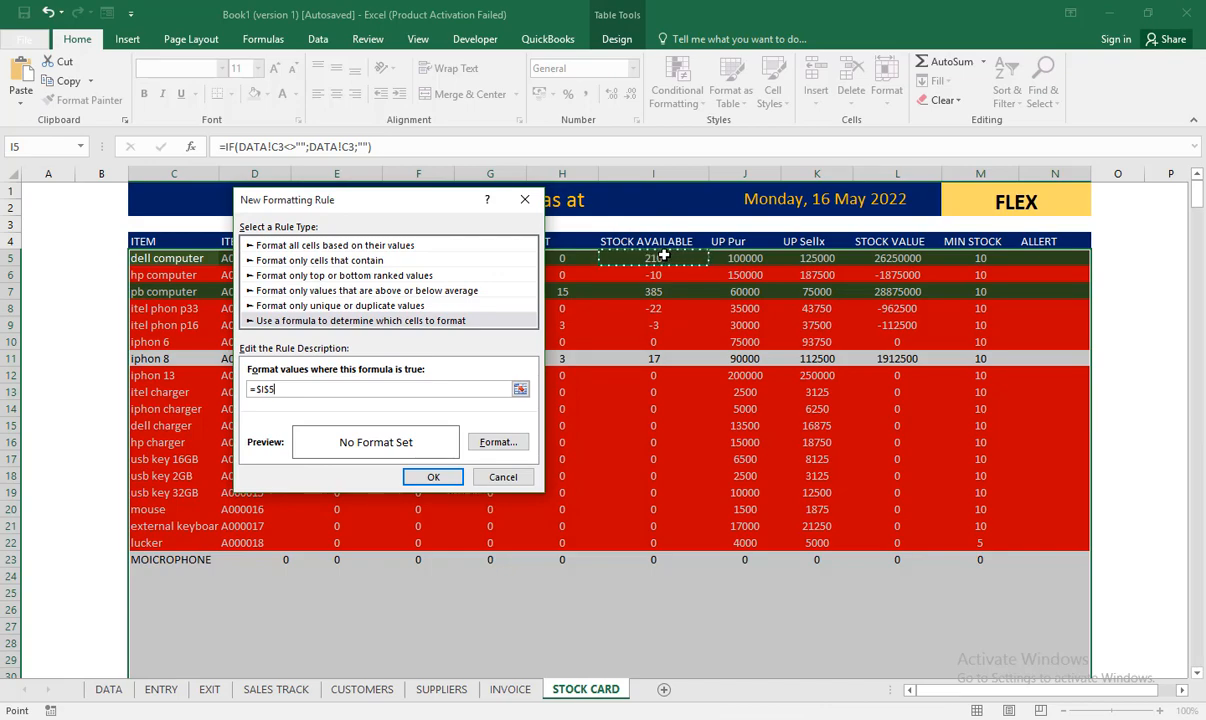
text(=0)
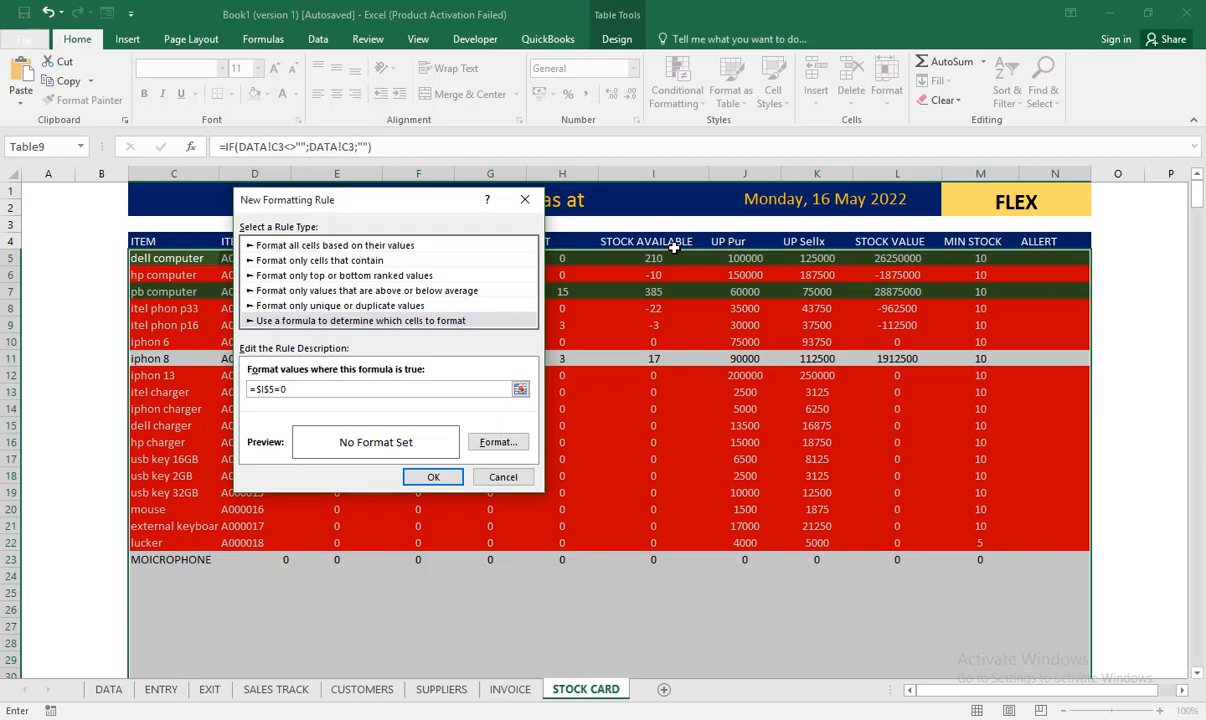
- Give the zero-stock rule a medium grey fill with automatic font colour and create the rule
click(497, 442)
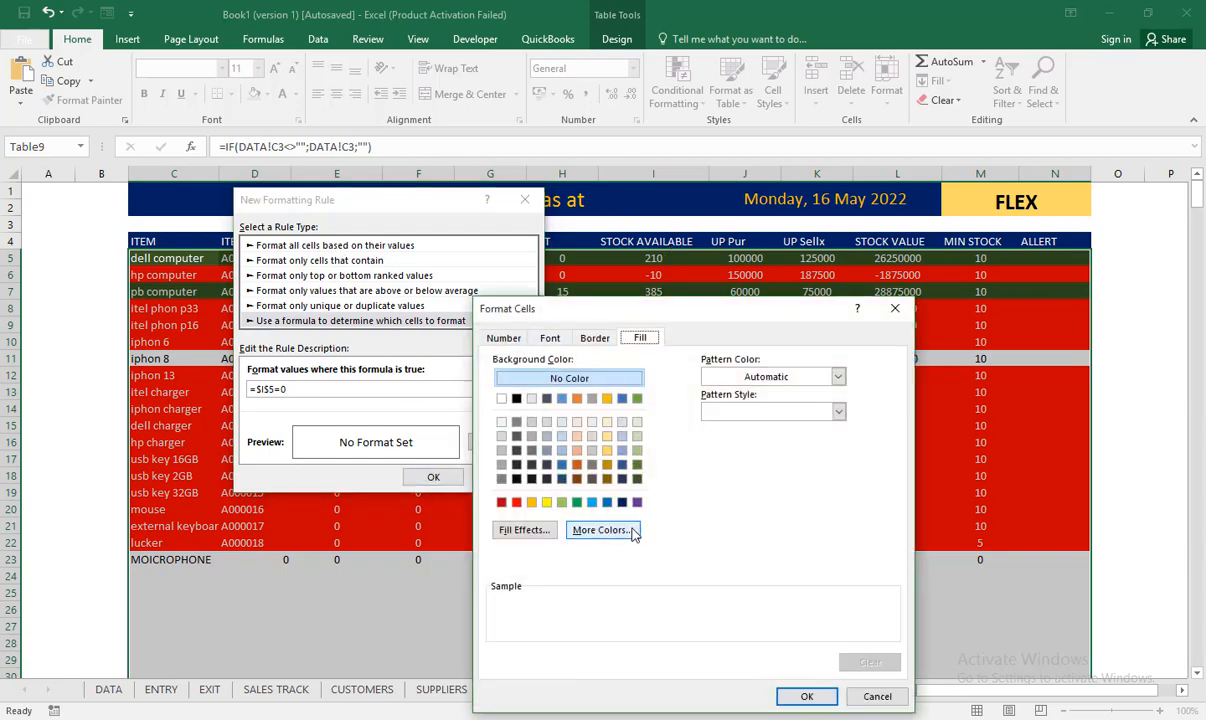
click(501, 450)
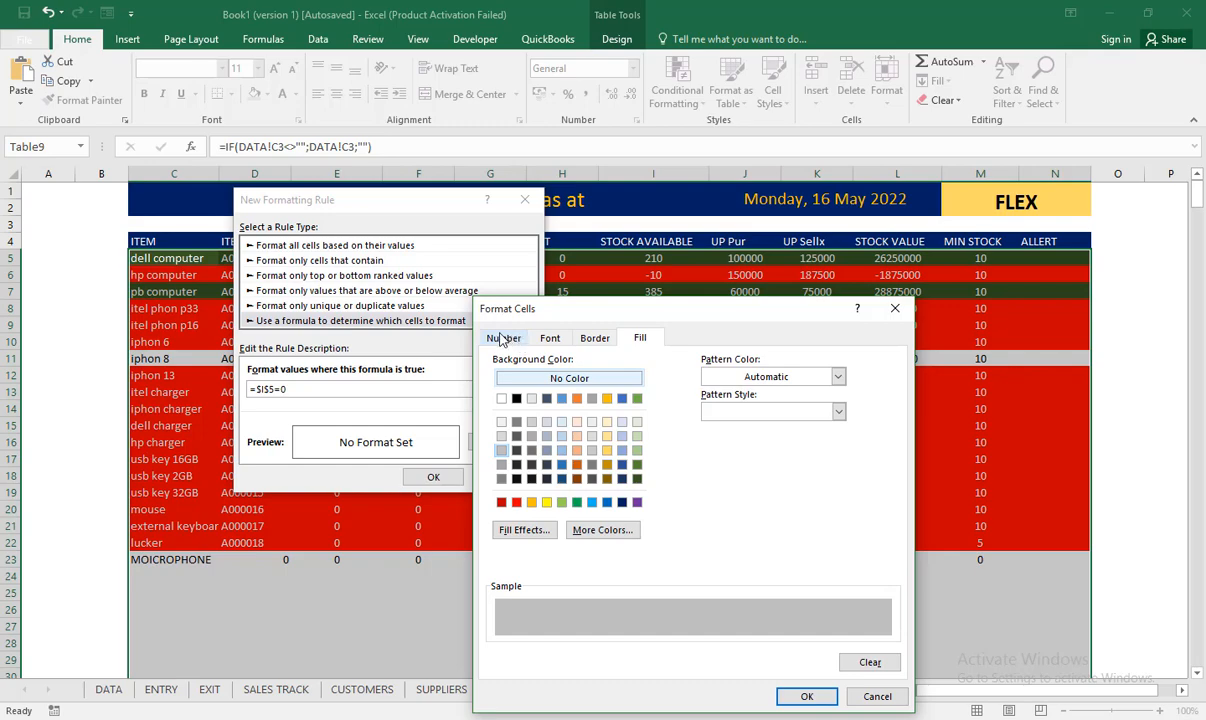
click(548, 339)
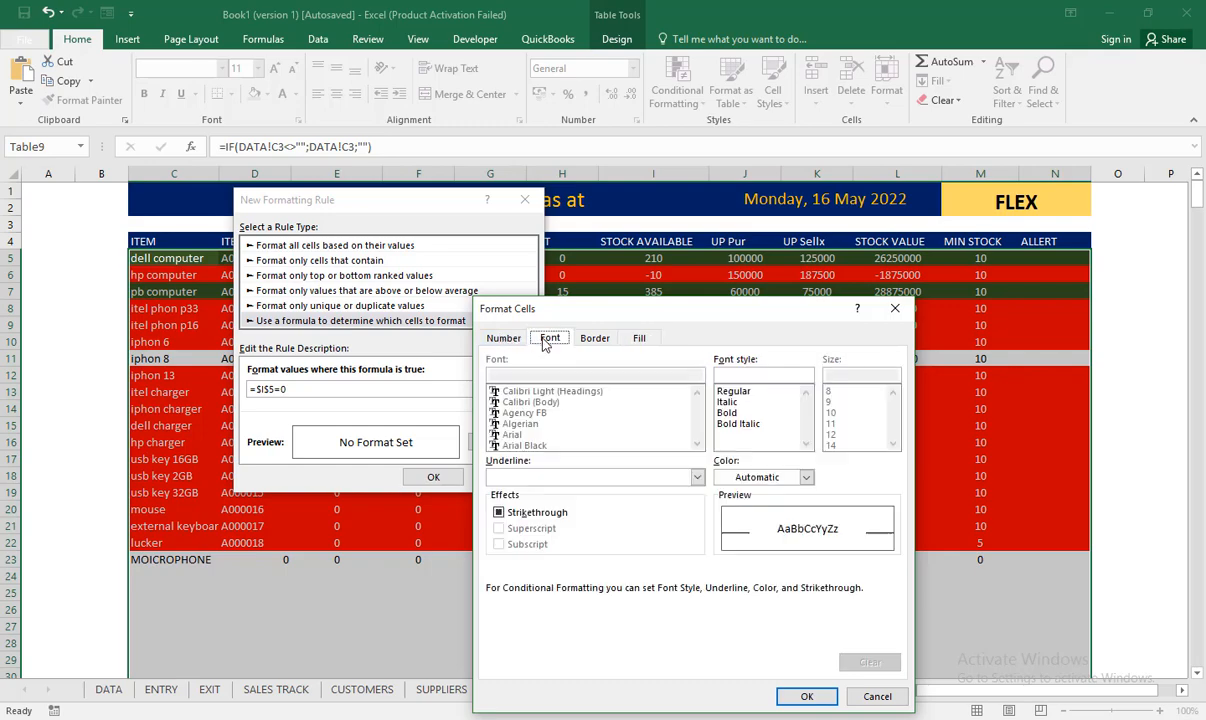
click(806, 477)
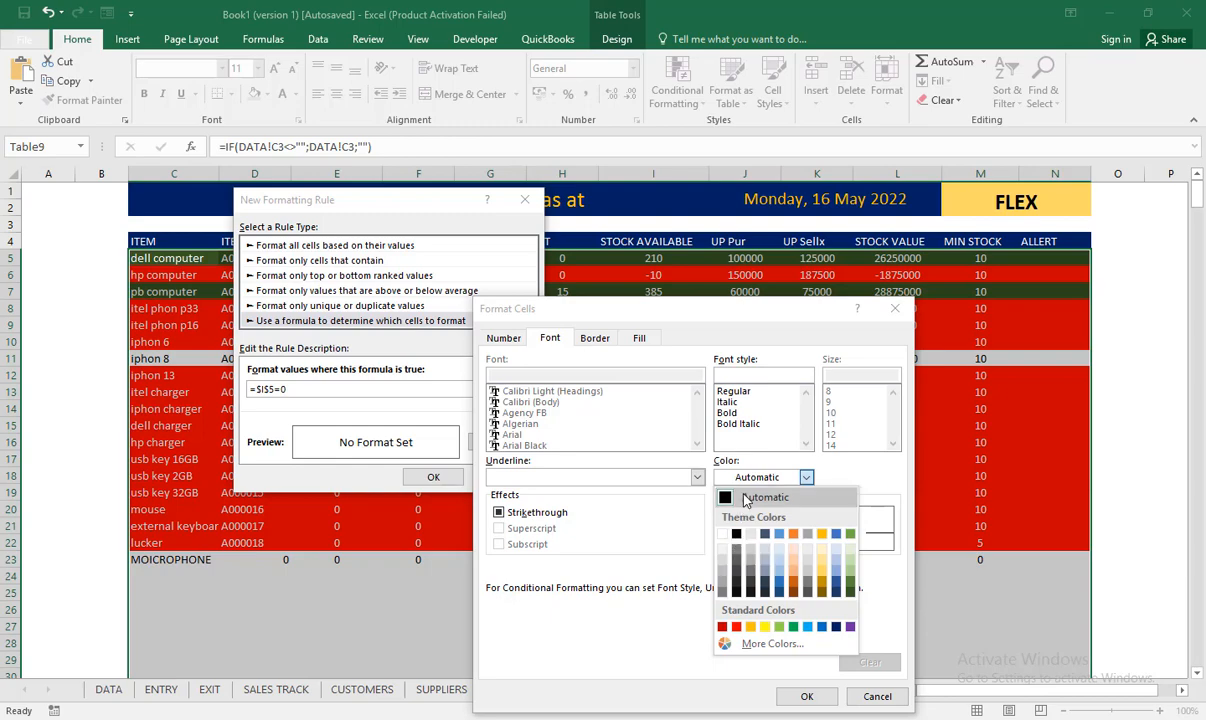
click(700, 496)
click(806, 697)
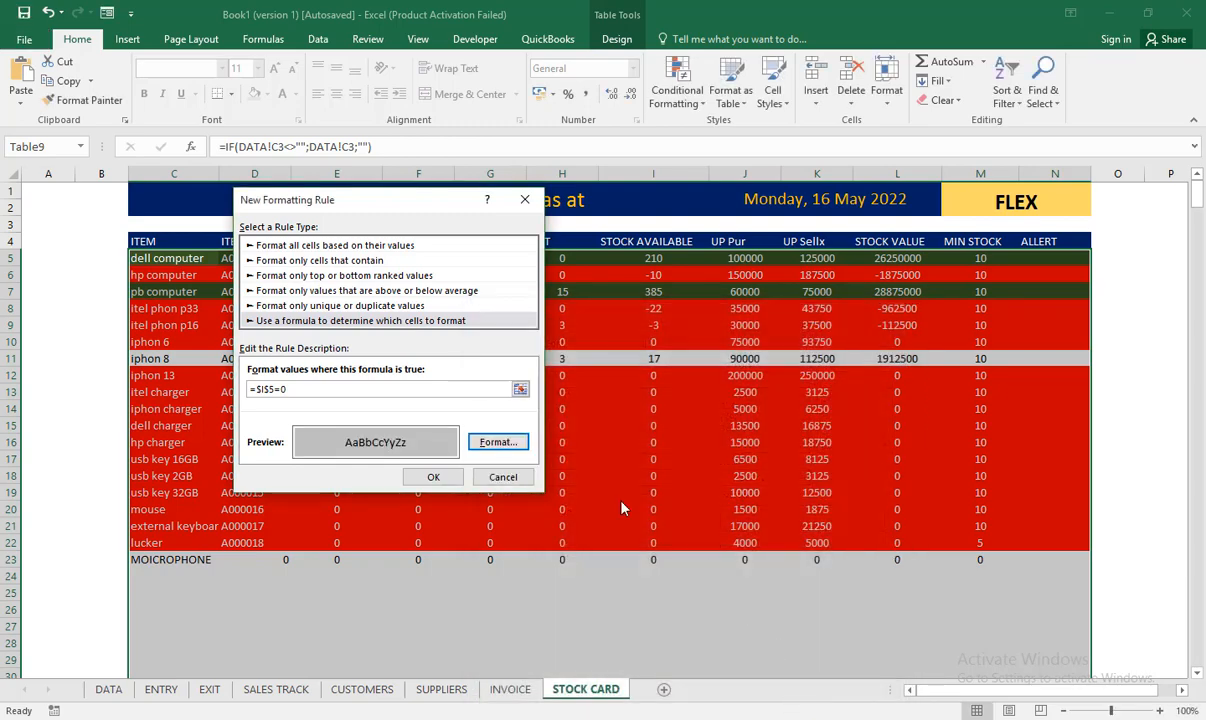
click(452, 478)
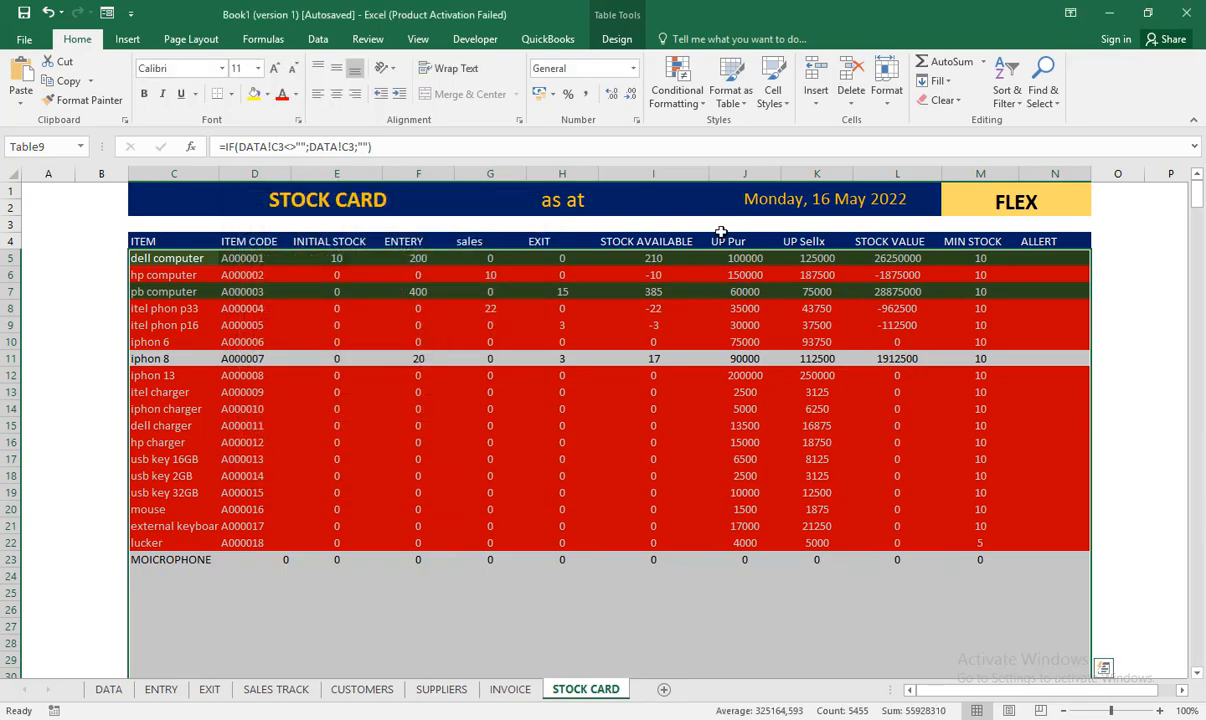
- Change the grey rule's formula to =$I5=0, apply it to the stock card table and close the rules manager
click(677, 97)
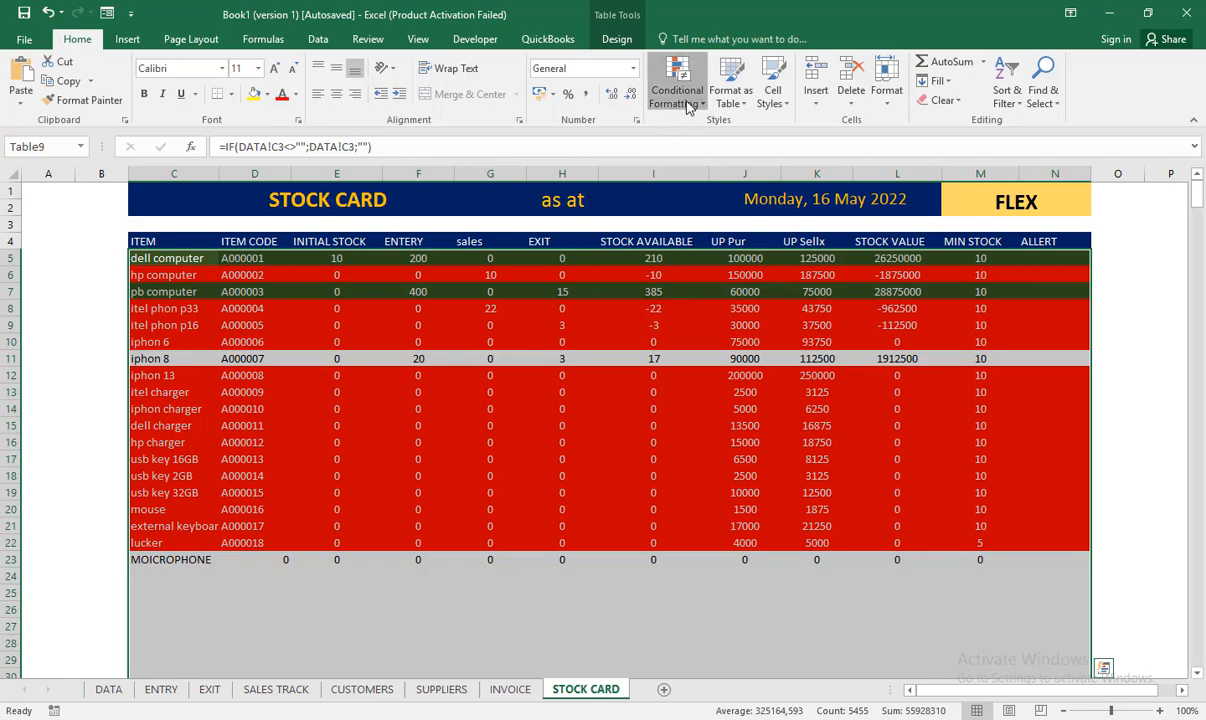
click(690, 348)
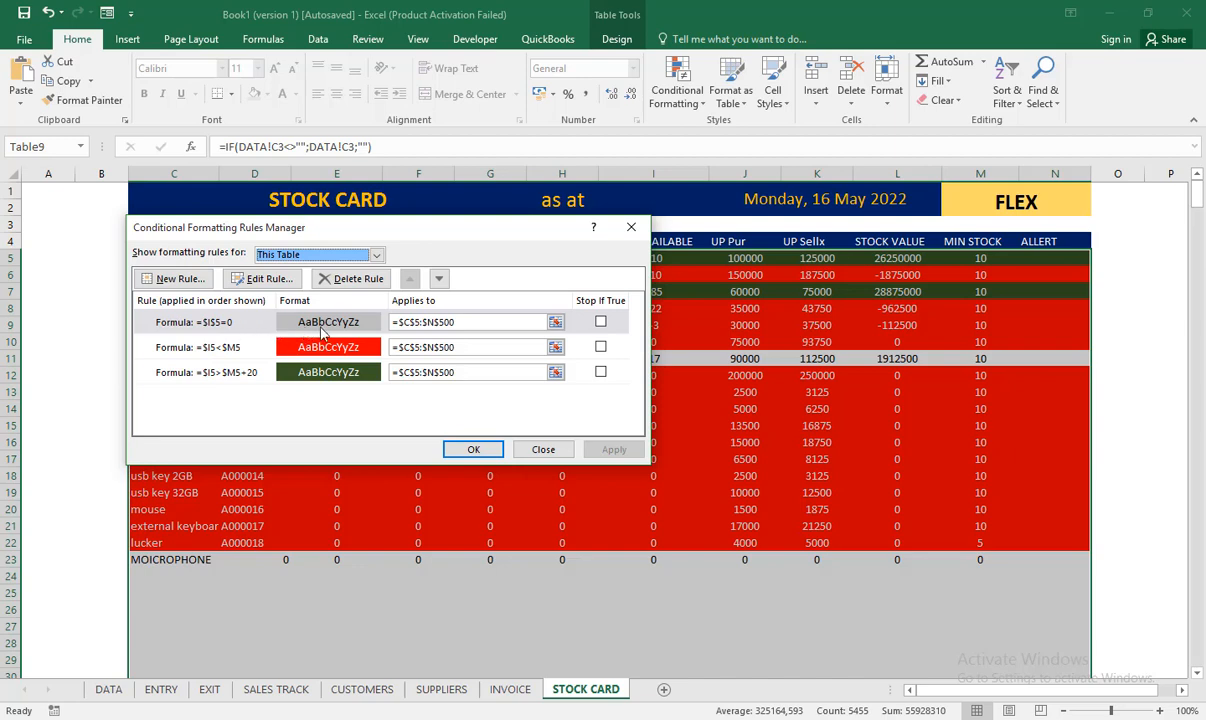
double_click(212, 326)
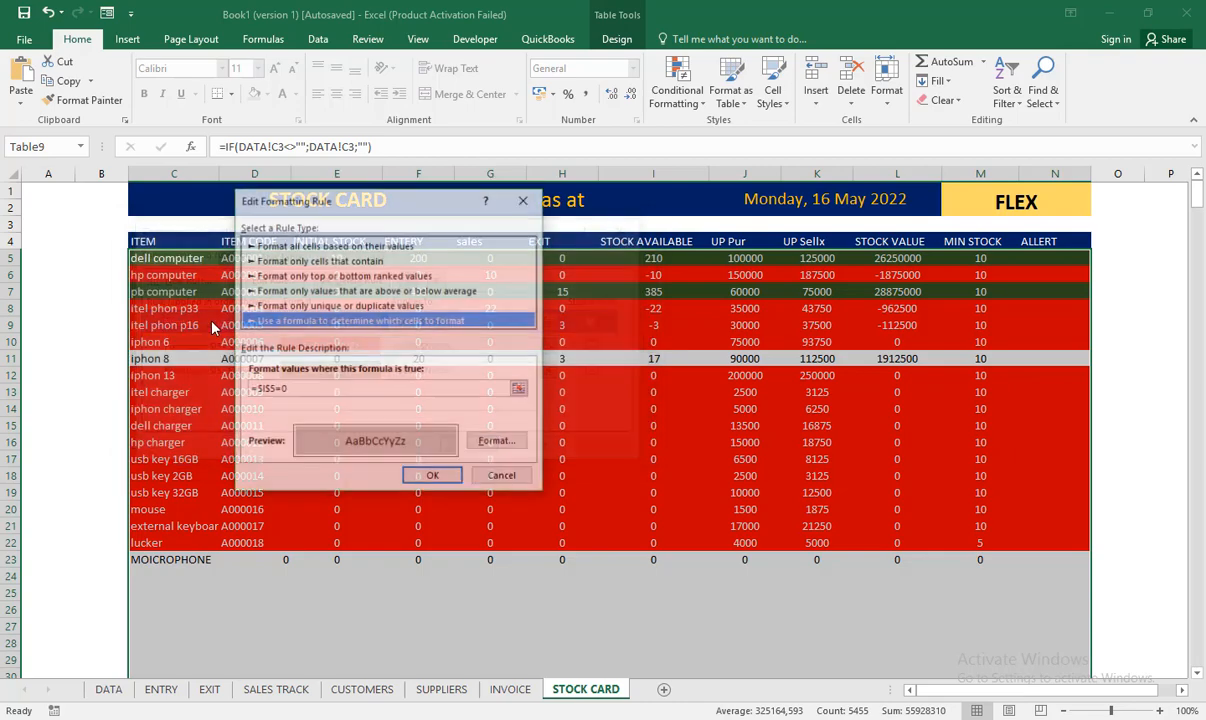
click(266, 390)
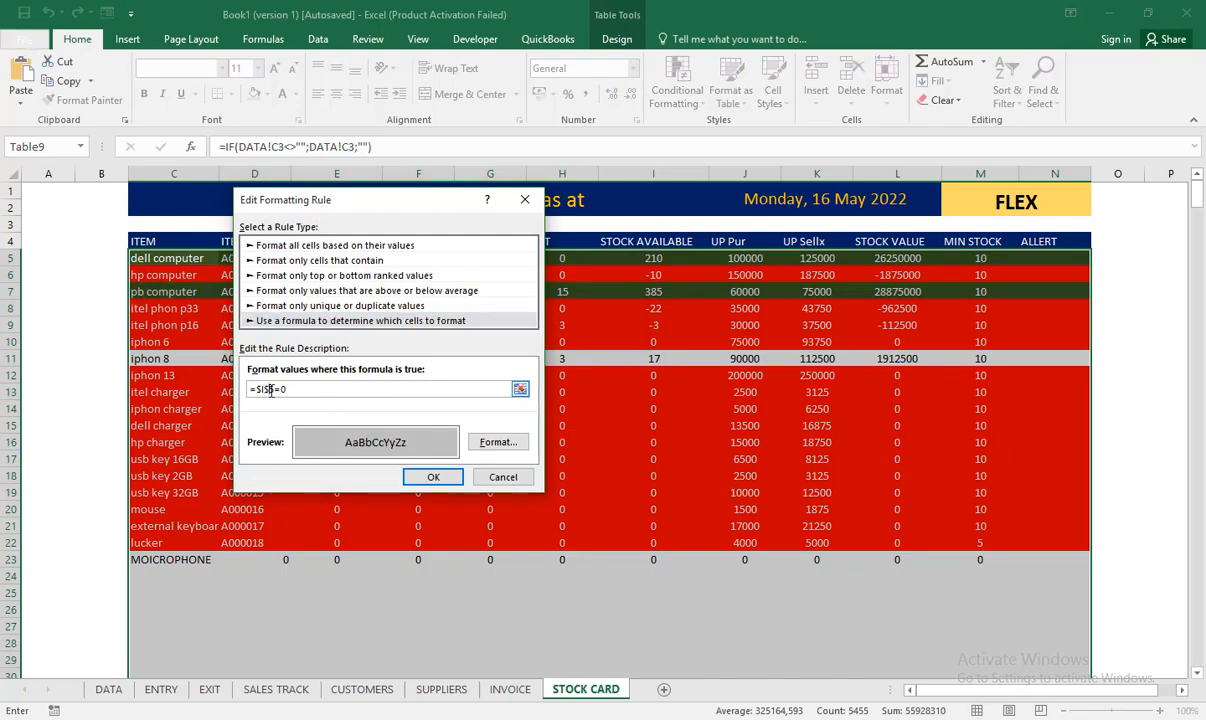
key(Delete)
click(430, 478)
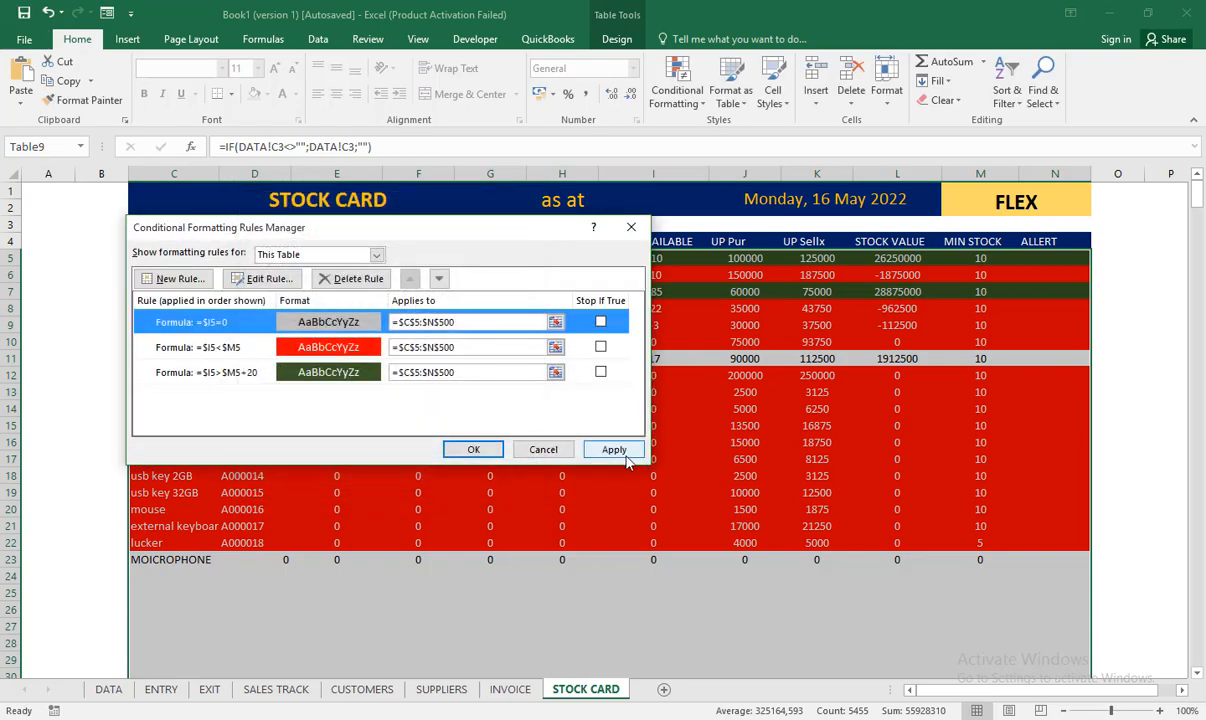
click(614, 451)
drag(506, 219, 699, 495)
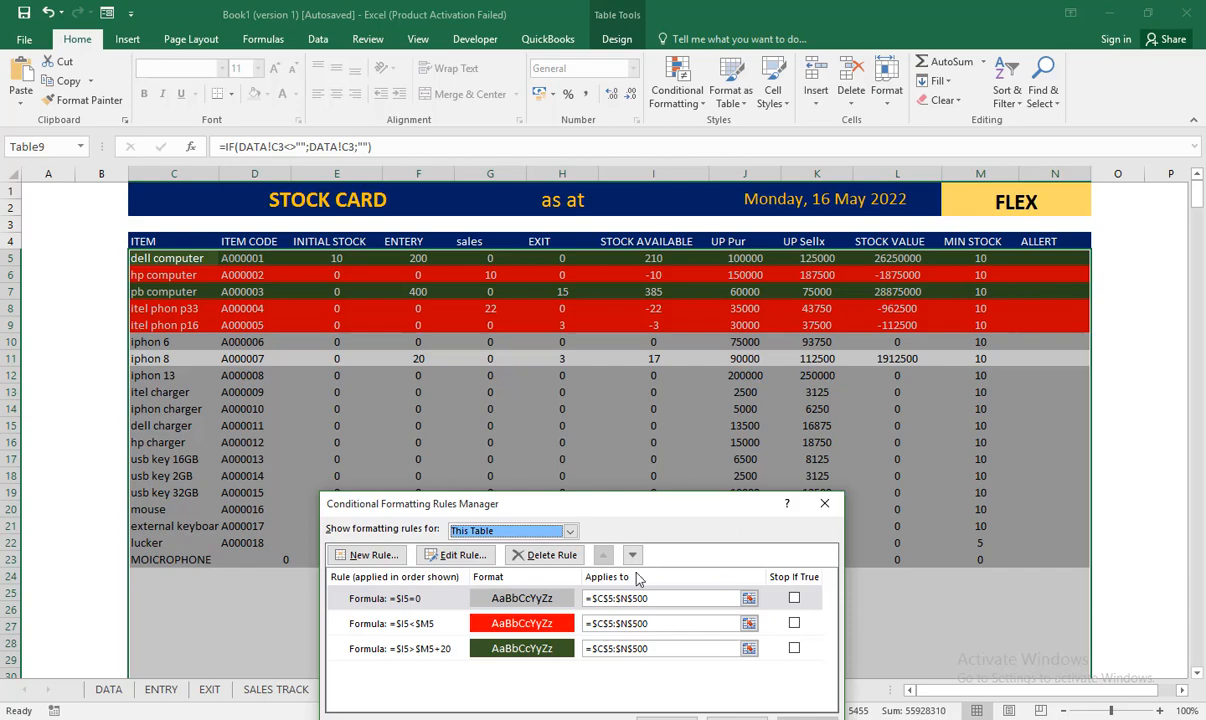
drag(658, 514, 764, 377)
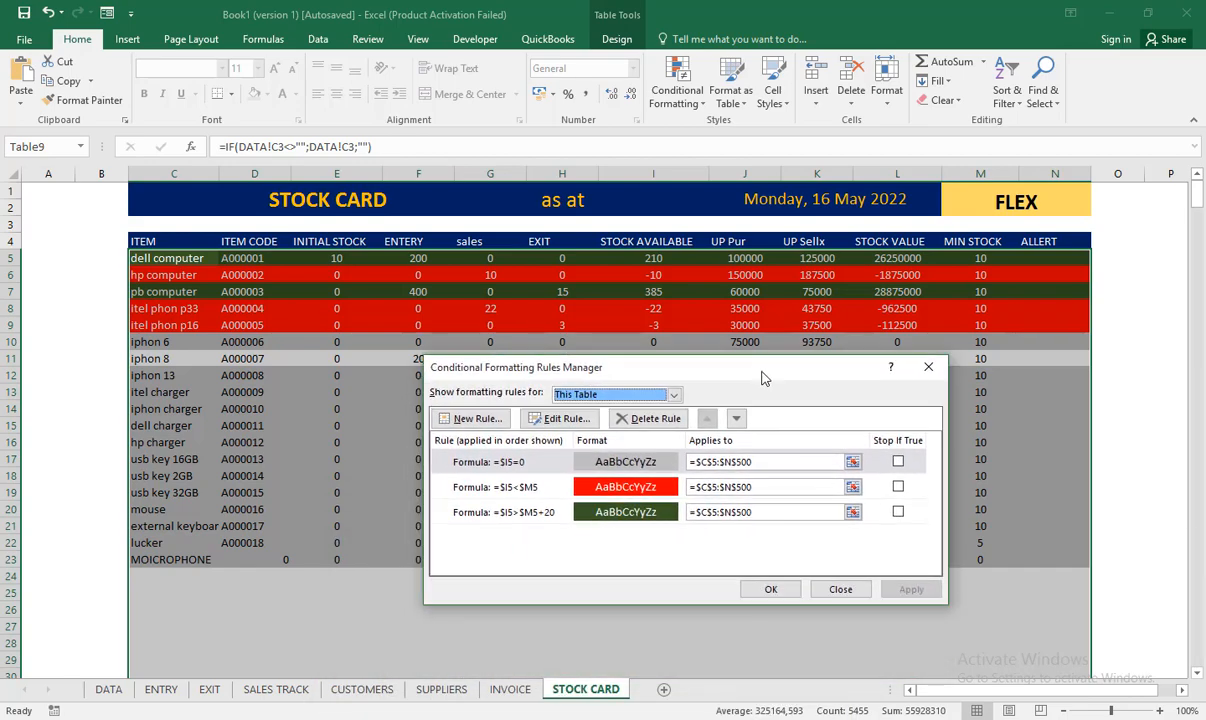
click(928, 367)
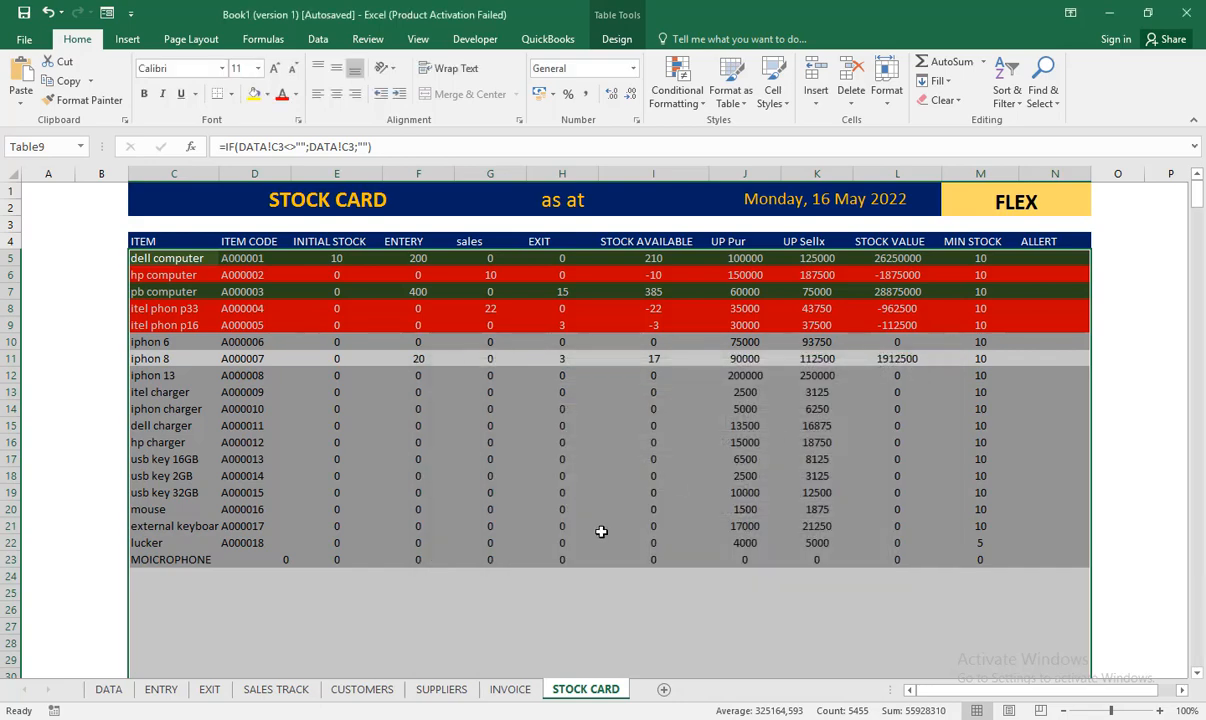
- Examine the table rows below the last listed item to check how the grey zero-stock rule treats empty rows
click(600, 527)
scroll(415, 576, down, 3)
scroll(415, 576, down, 3)
click(446, 284)
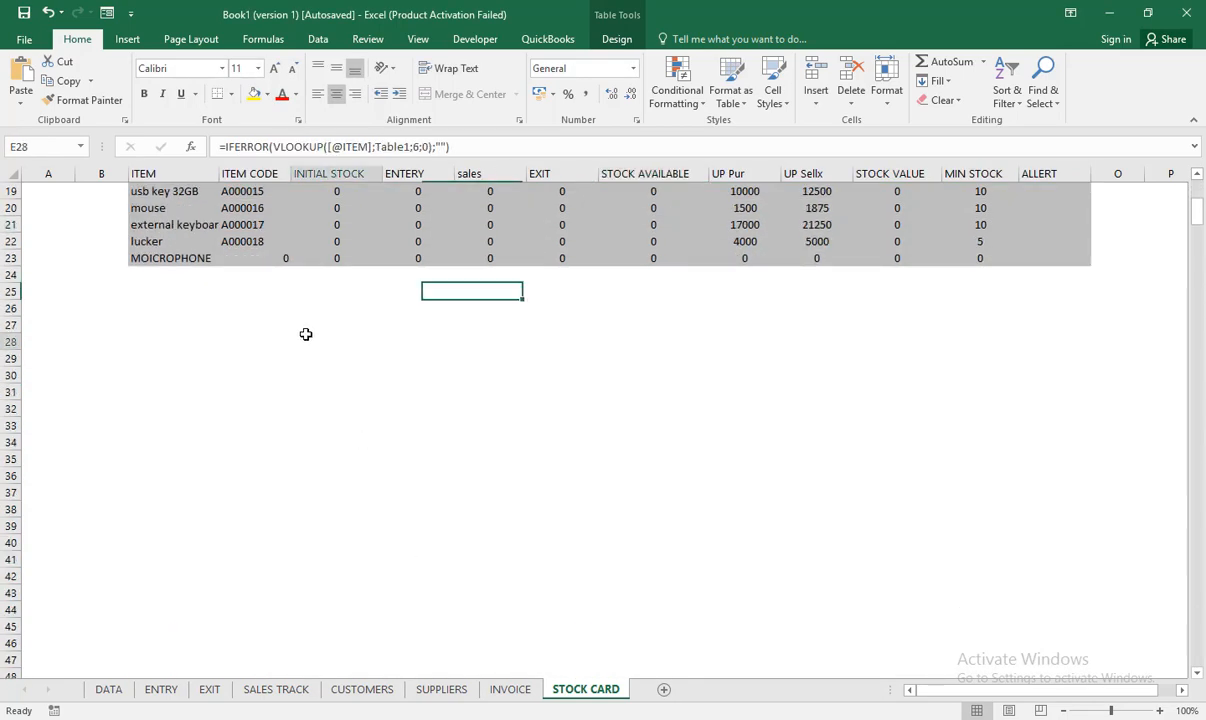
click(318, 325)
click(562, 324)
click(978, 339)
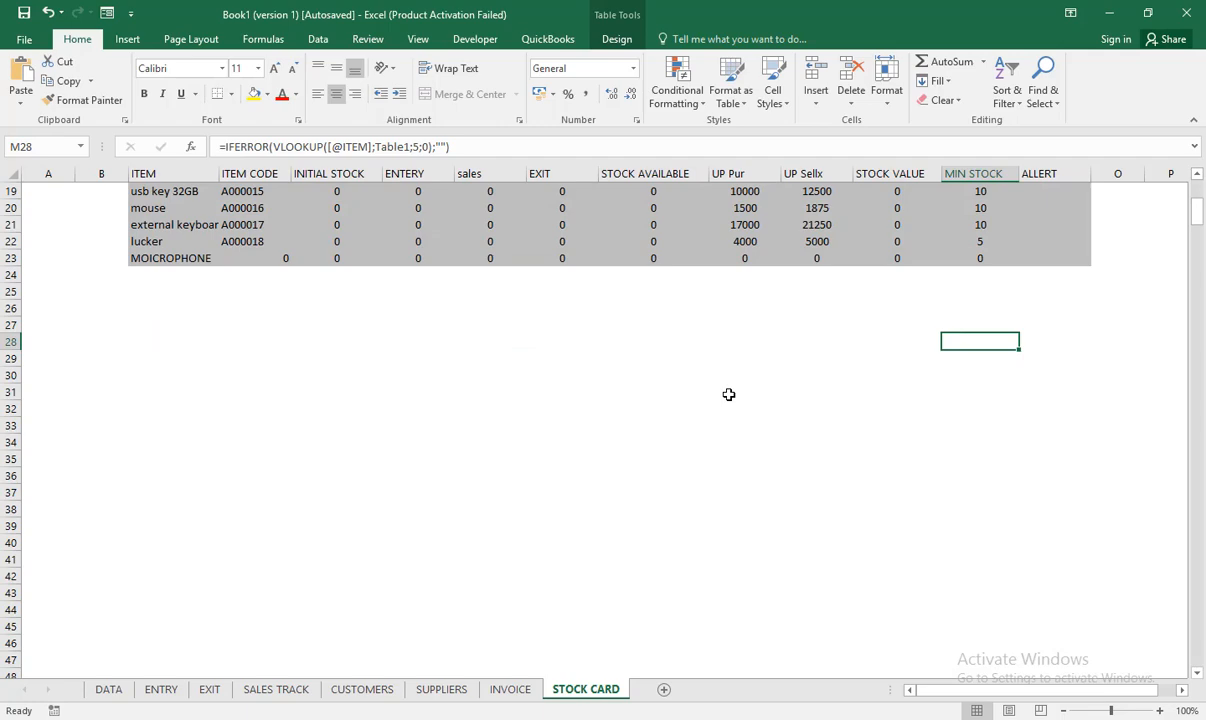
click(224, 310)
key(ctrl+a)
key(ctrl+a)
click(300, 370)
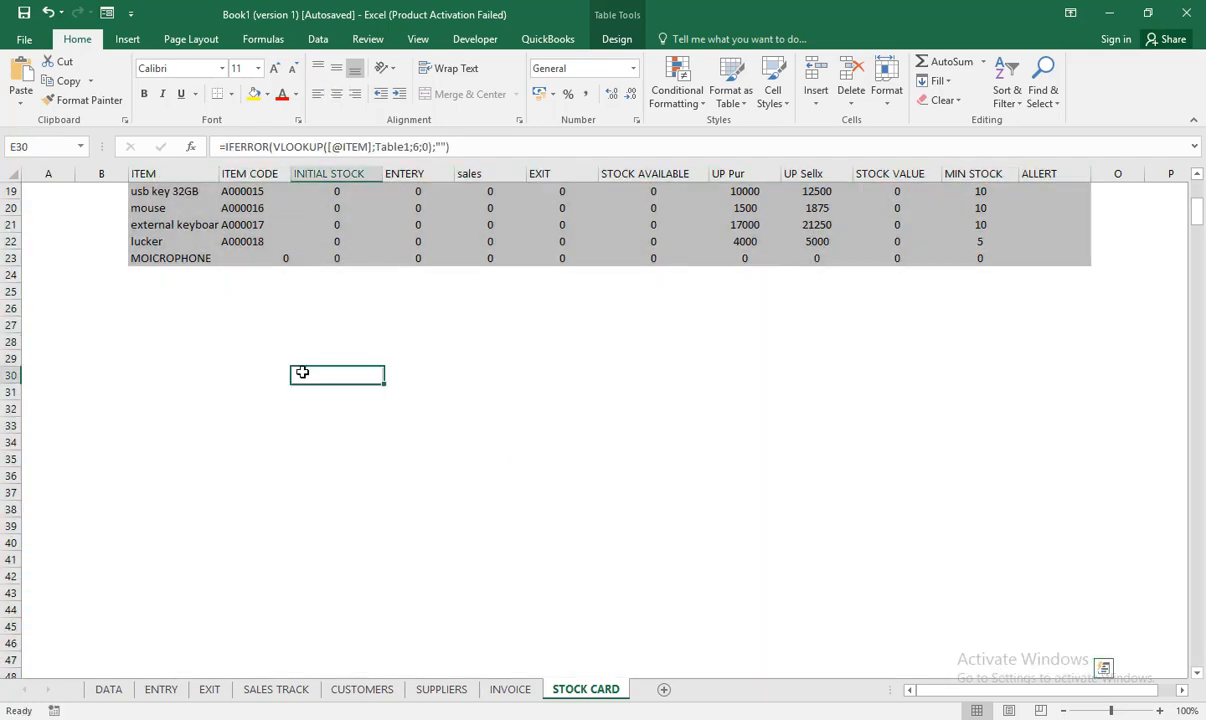
click(206, 386)
scroll(368, 311, up, 3)
scroll(367, 312, down, 3)
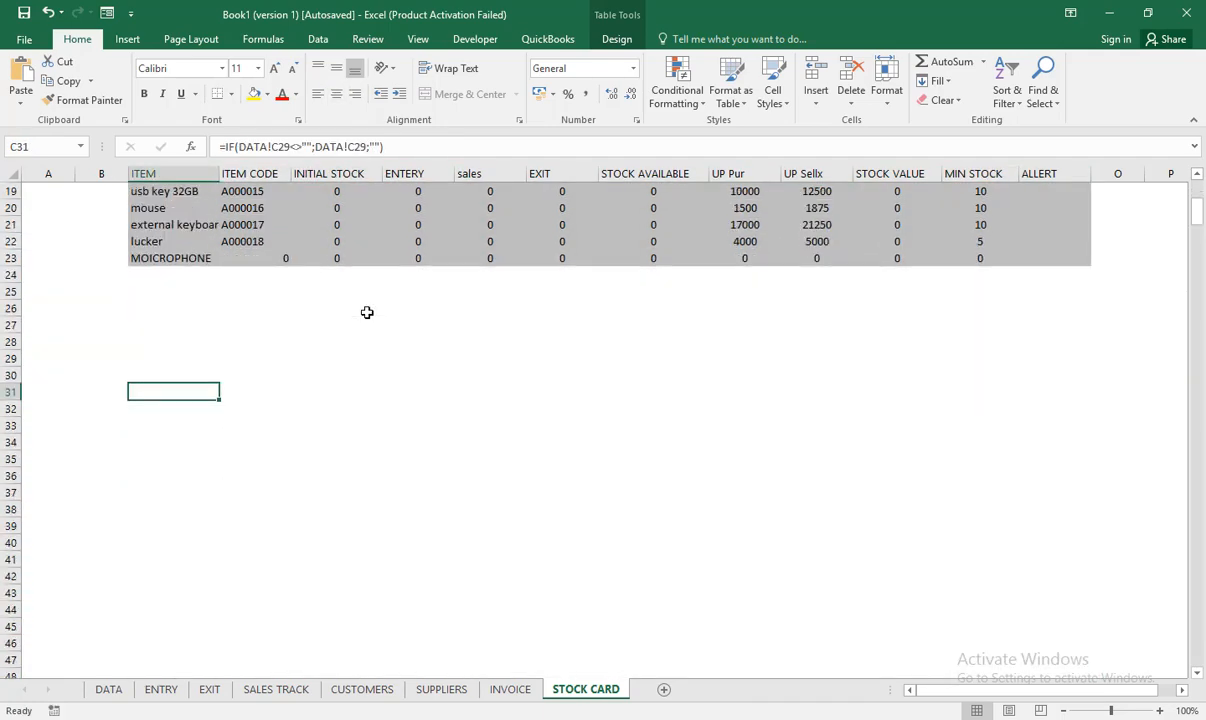
click(186, 304)
scroll(196, 282, up, 6)
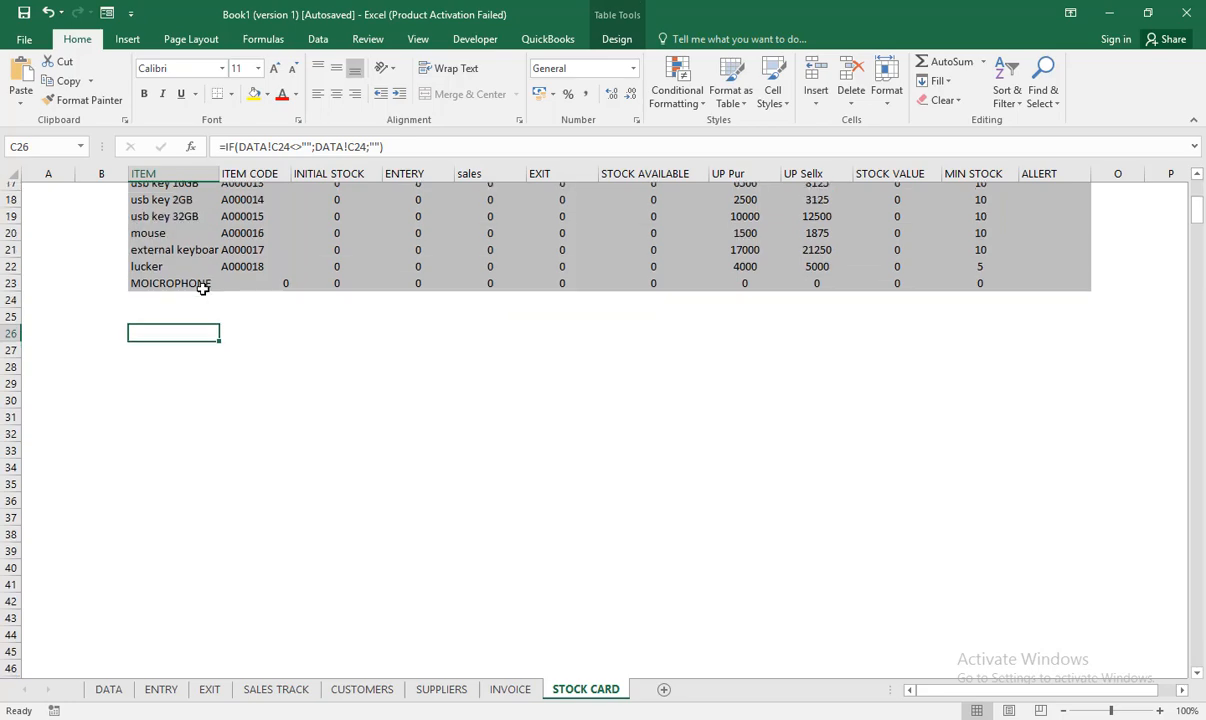
click(398, 612)
click(633, 616)
click(786, 612)
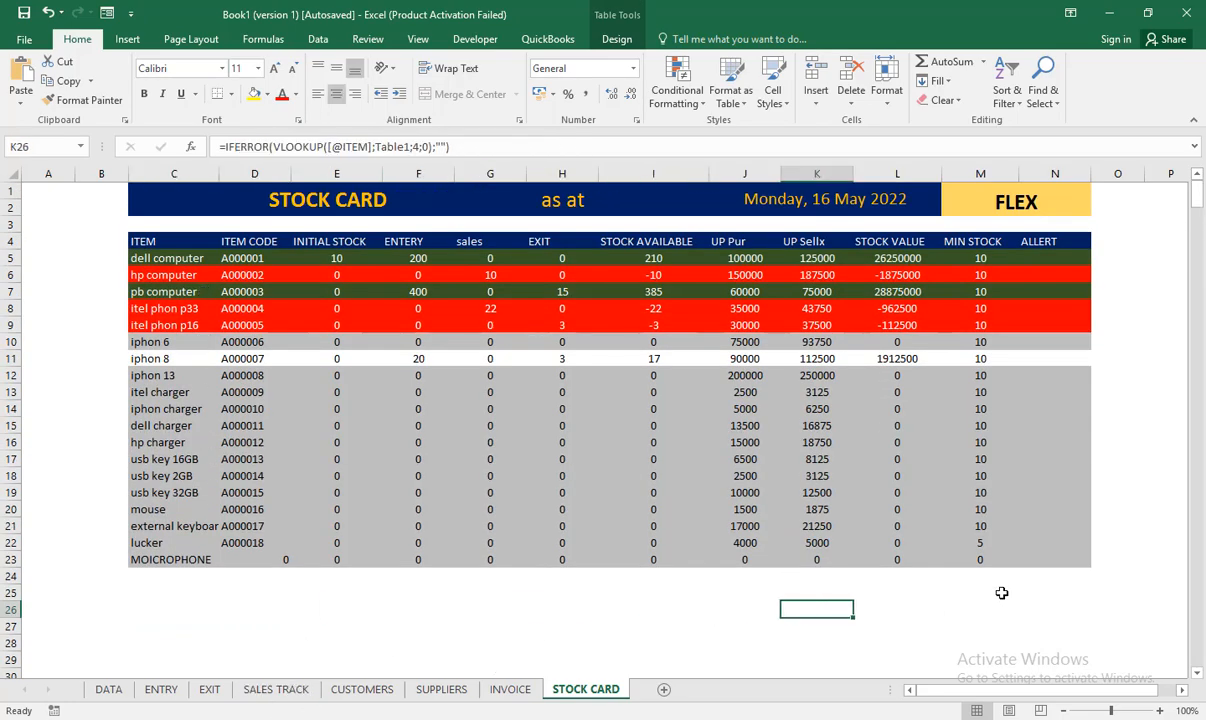
click(1100, 590)
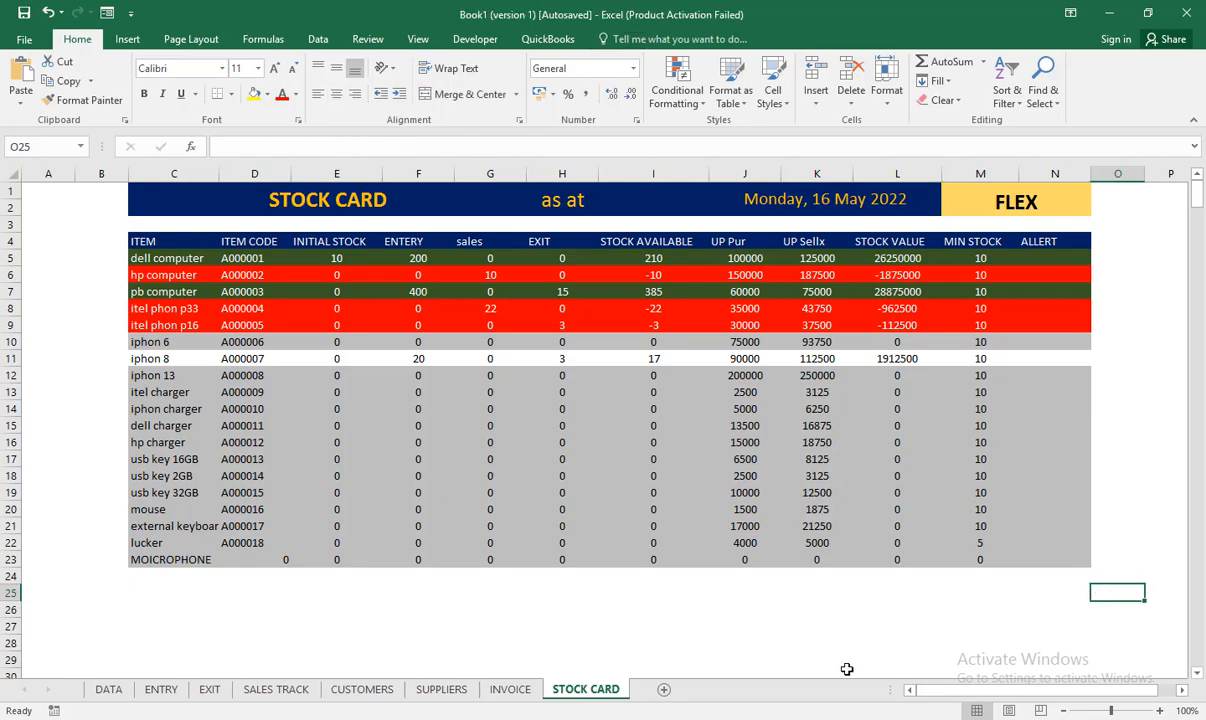
- Append a new row below MOICROPHONE in the DATA sheet's table with the item name gtrtyt
click(104, 688)
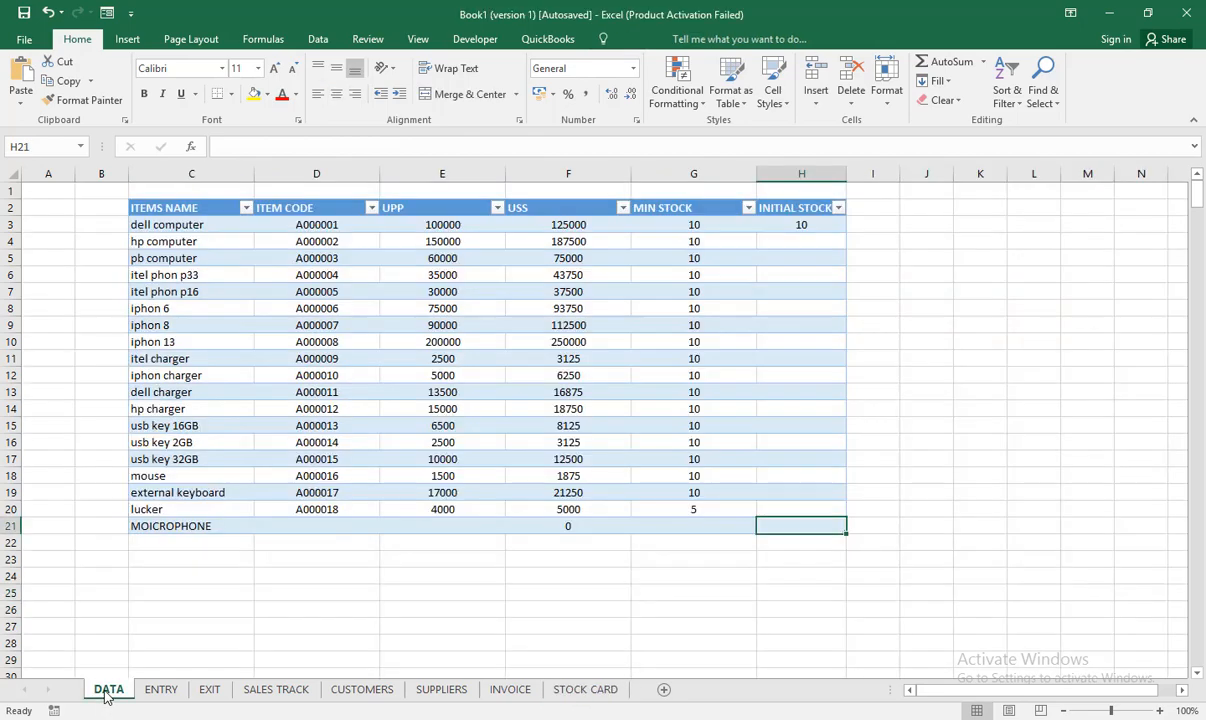
click(143, 527)
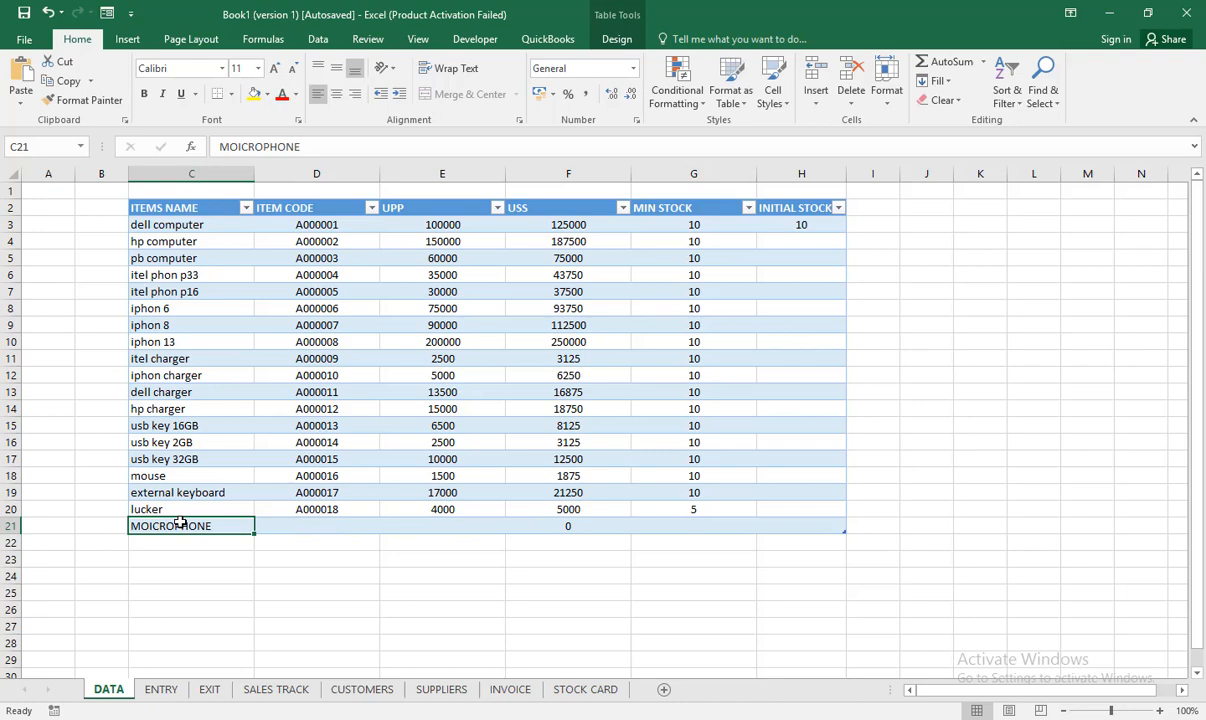
key(Right)
key(Right)
key(Right)
key(Right)
key(Right)
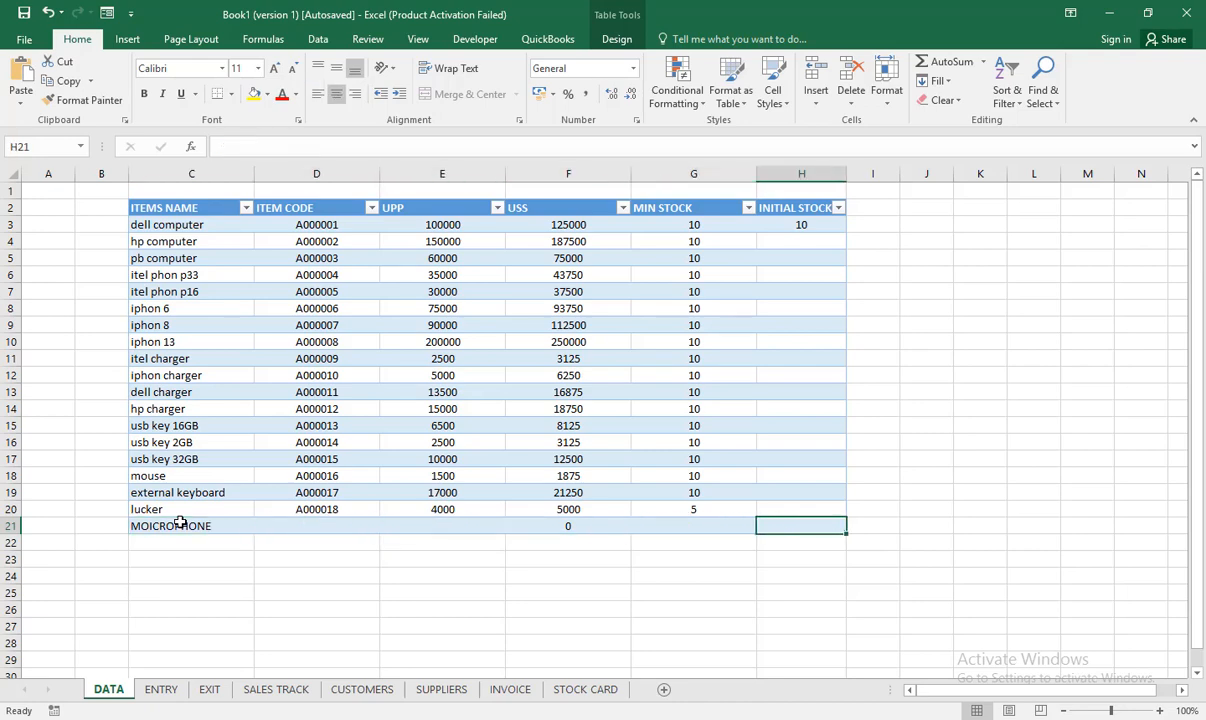
key(Tab)
text(gtrtyt)
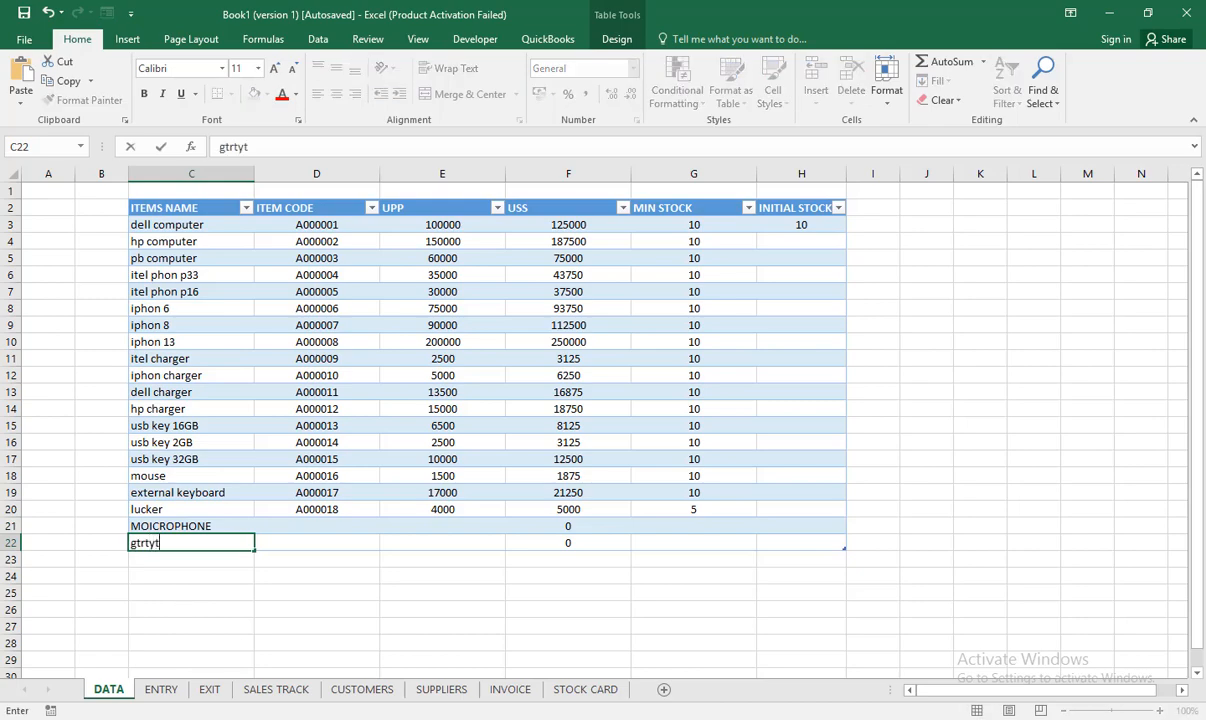
click(540, 543)
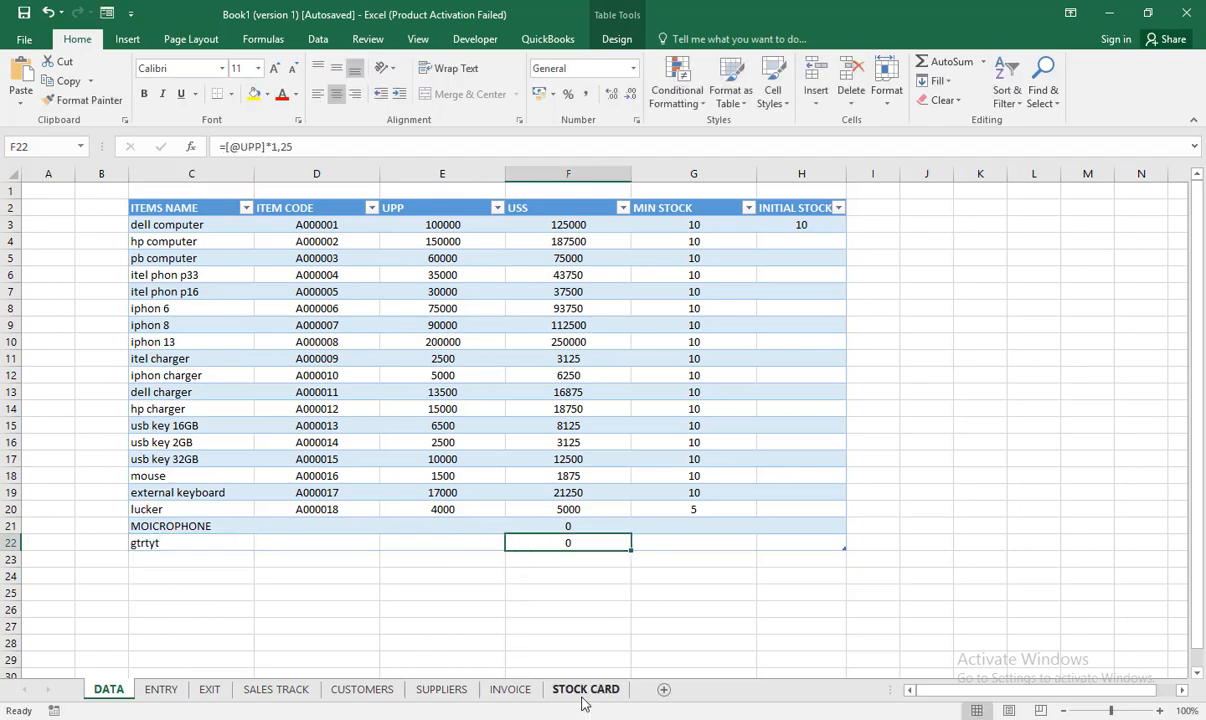
- Fill the ITEM formula from the MOICROPHONE row down the rest of the stock card's ITEM column
click(583, 689)
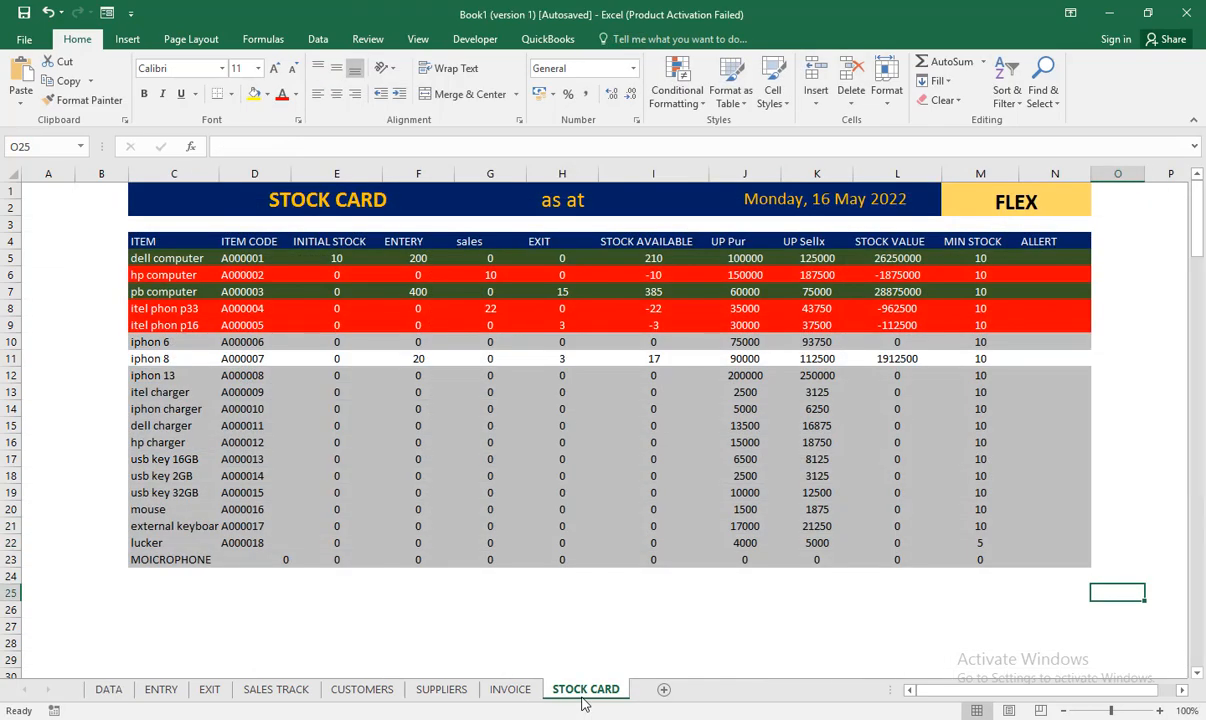
click(196, 574)
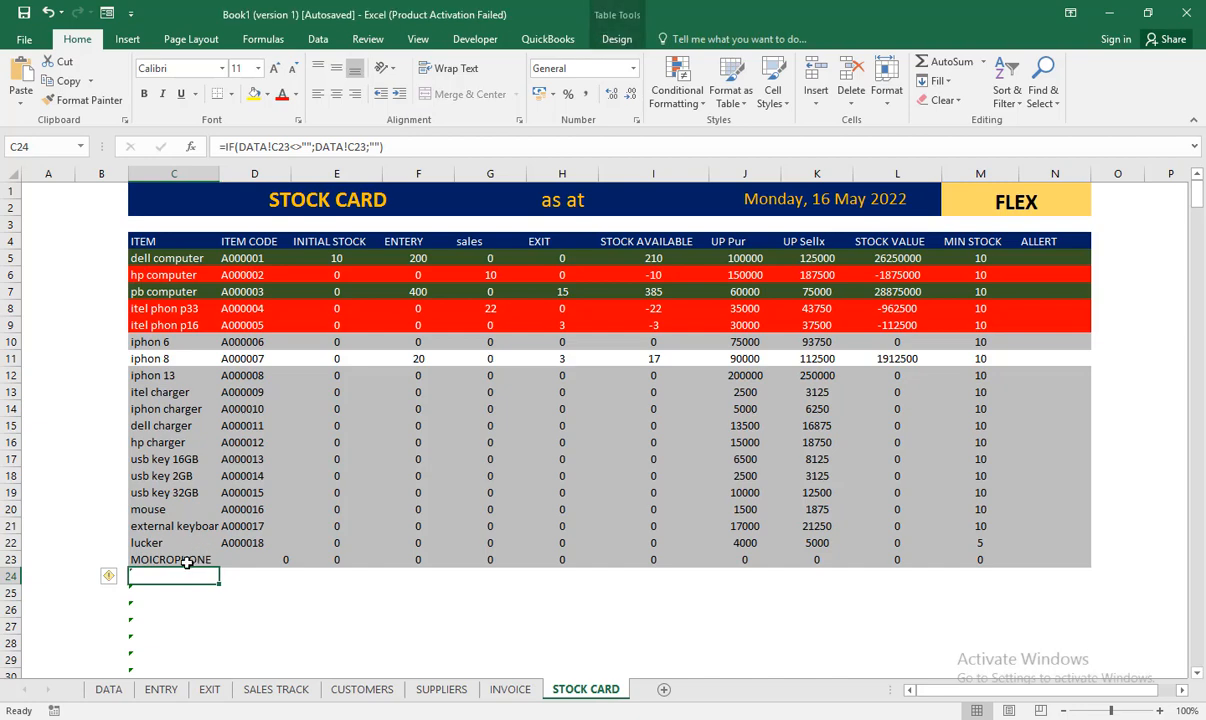
click(178, 592)
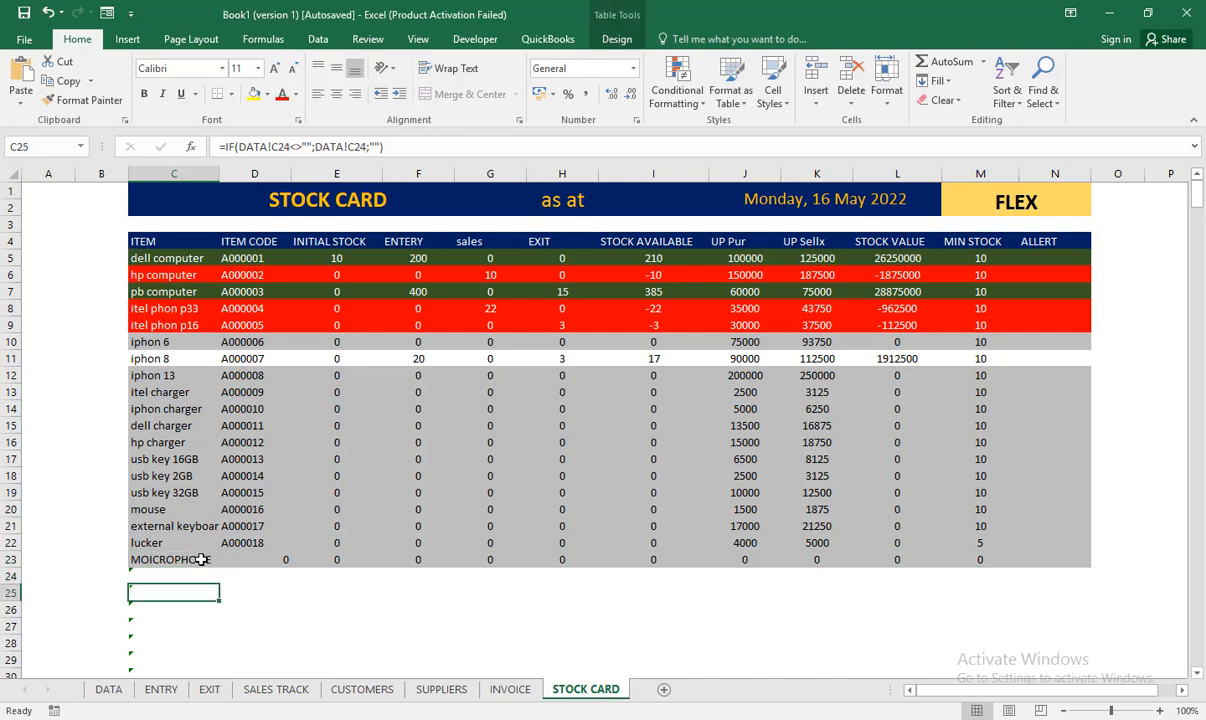
click(200, 559)
drag(219, 569, 185, 665)
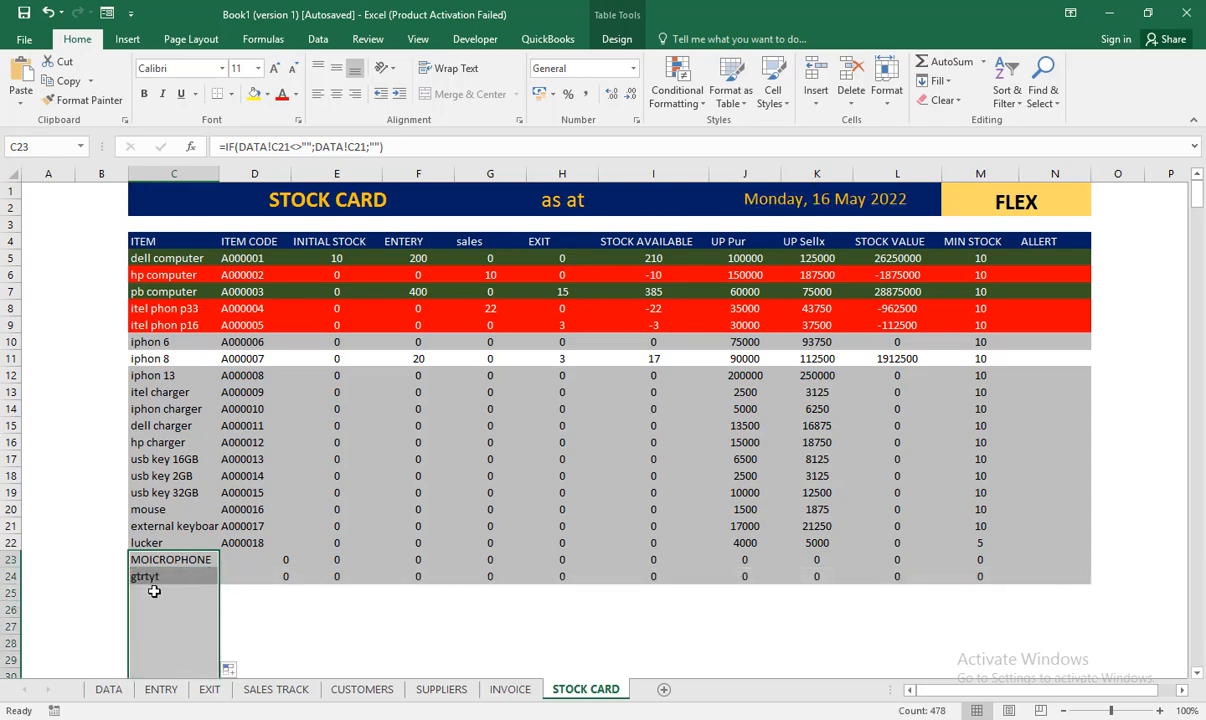
- Append another row to the DATA sheet's table with the item name drhdhgd
click(108, 689)
click(165, 543)
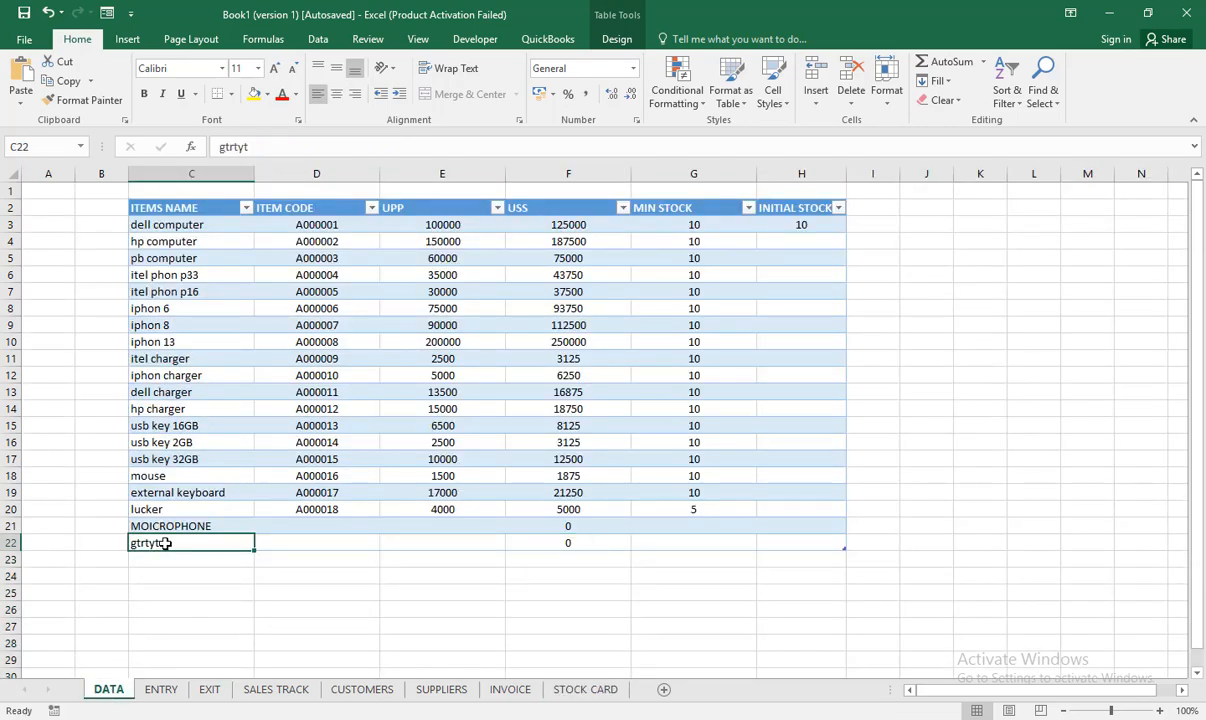
key(Right)
key(Right)
key(Right)
key(Right)
key(Right)
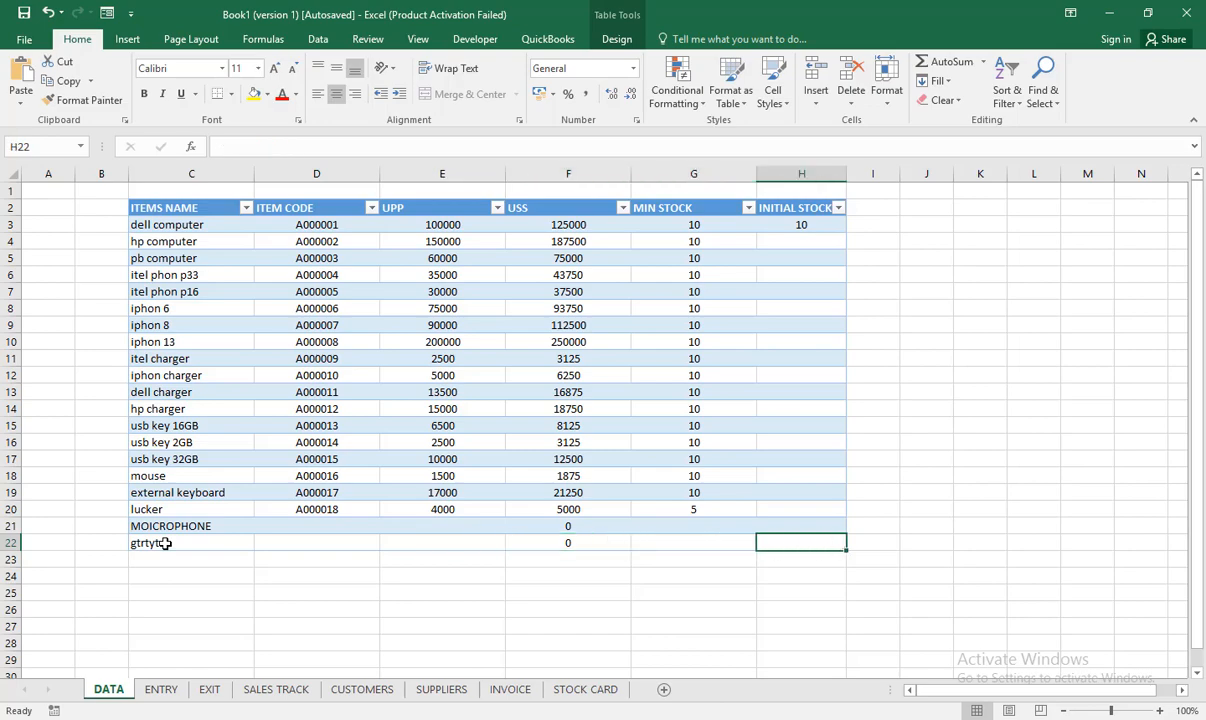
key(Tab)
text(drhdhgd)
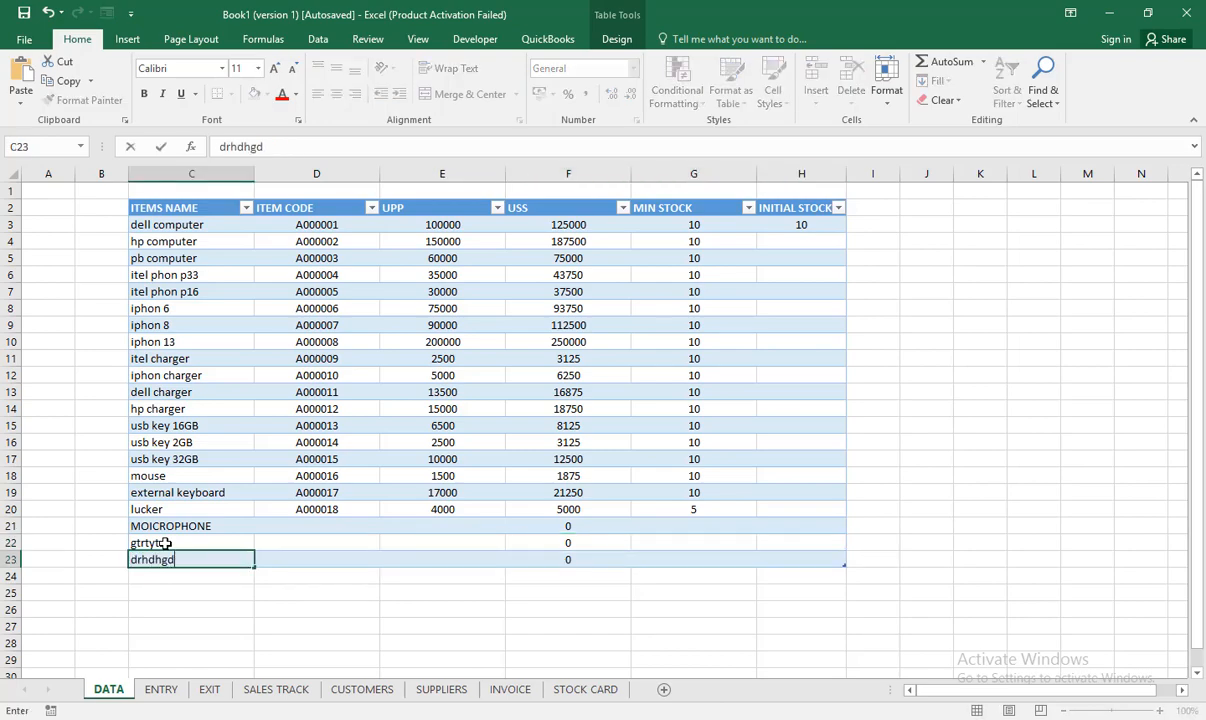
- Examine the ITEM formulas in the last stock card rows to find why the newest item is missing
click(566, 688)
click(205, 604)
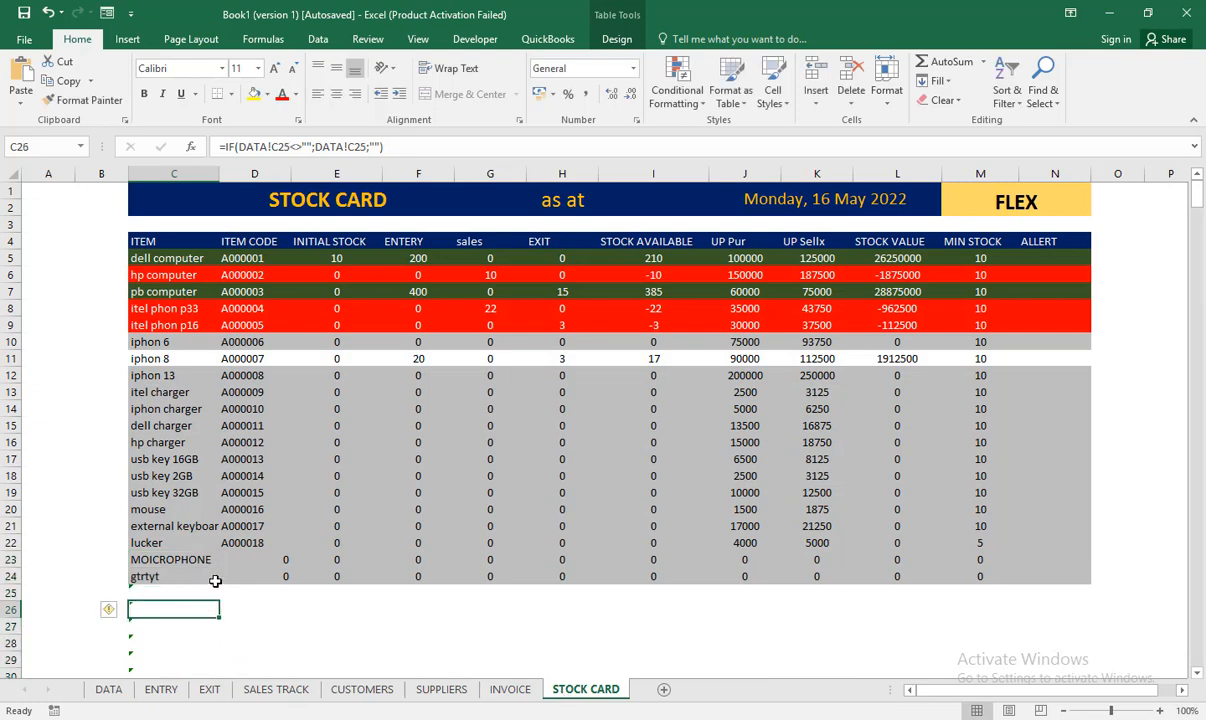
click(211, 578)
click(192, 595)
click(198, 571)
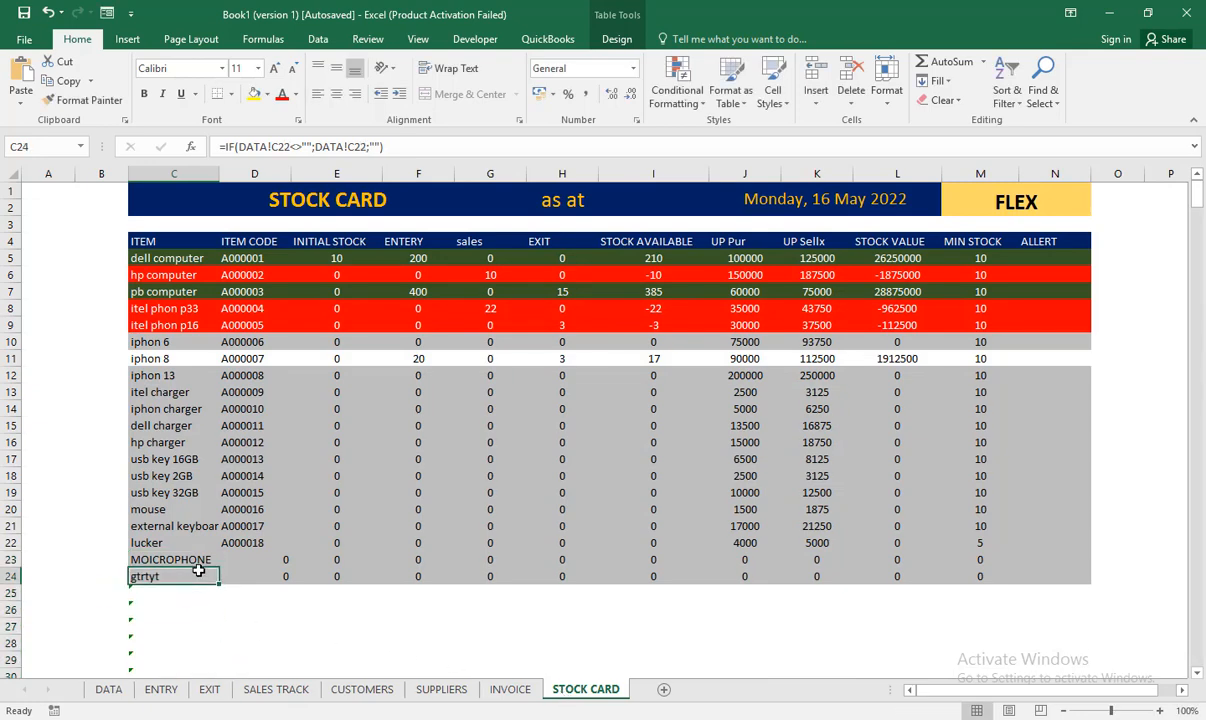
click(188, 598)
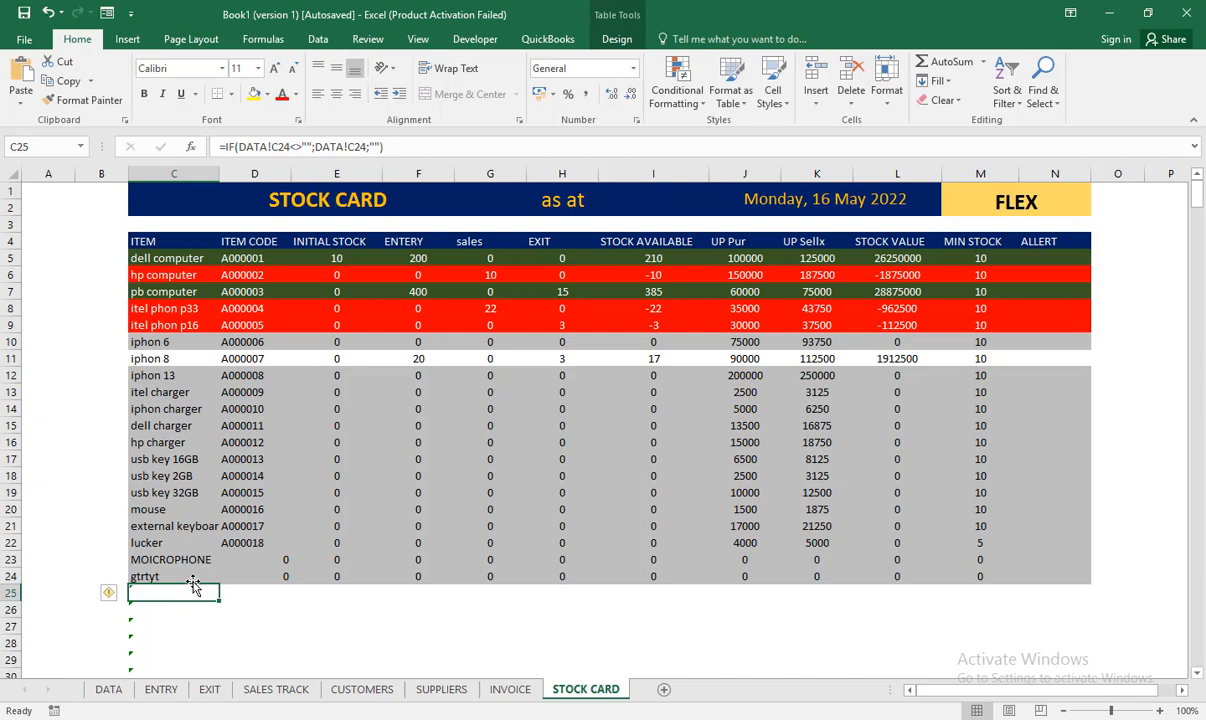
click(188, 560)
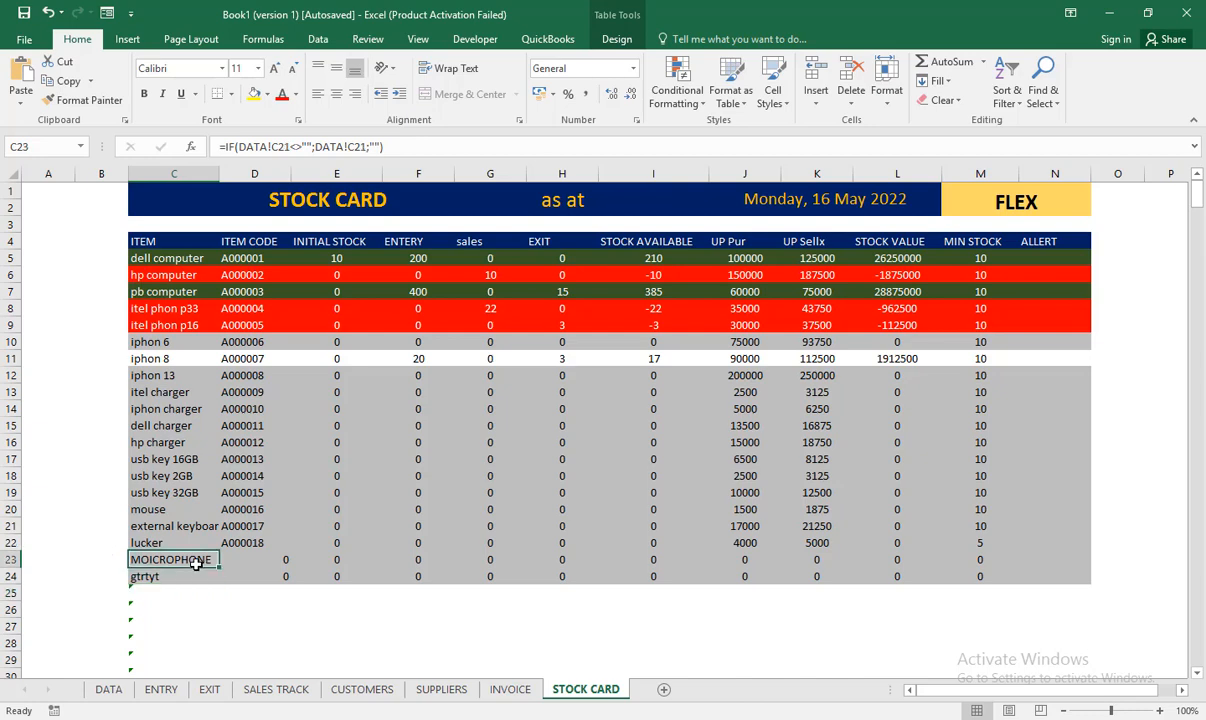
click(196, 576)
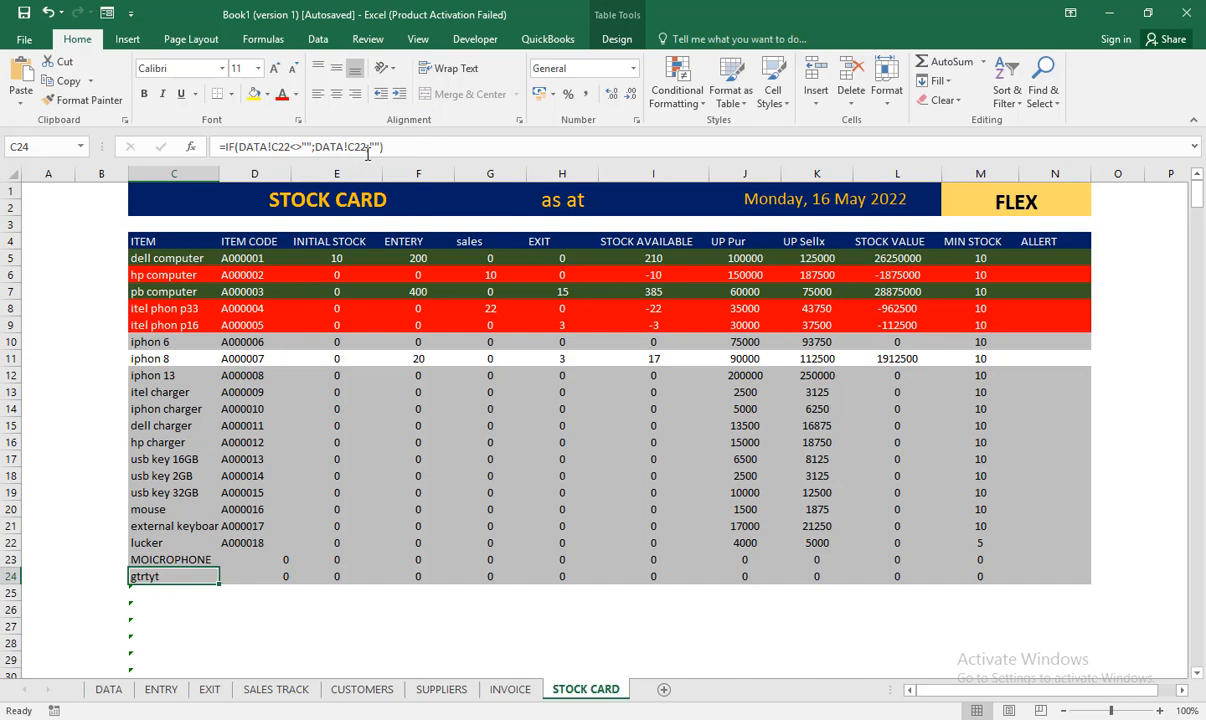
key(Right)
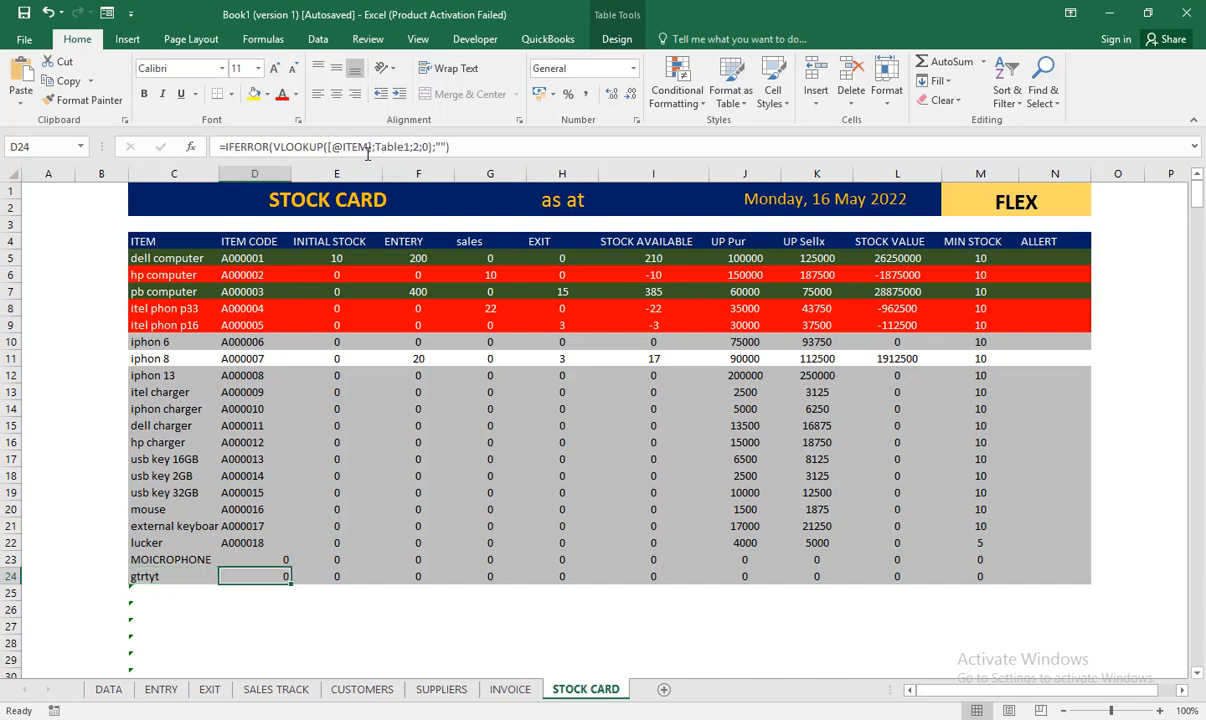
key(Left)
key(Down)
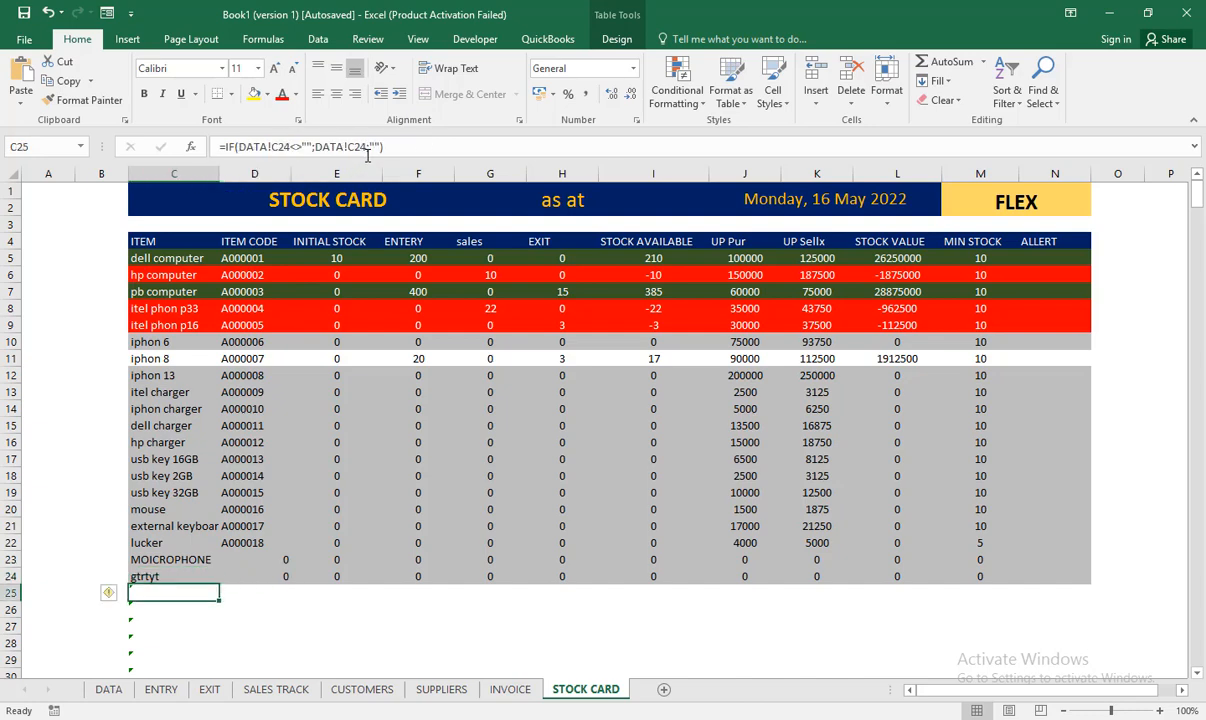
- Fill the ITEM formula from C5 down the entire stock card column and check the last item rows
click(200, 260)
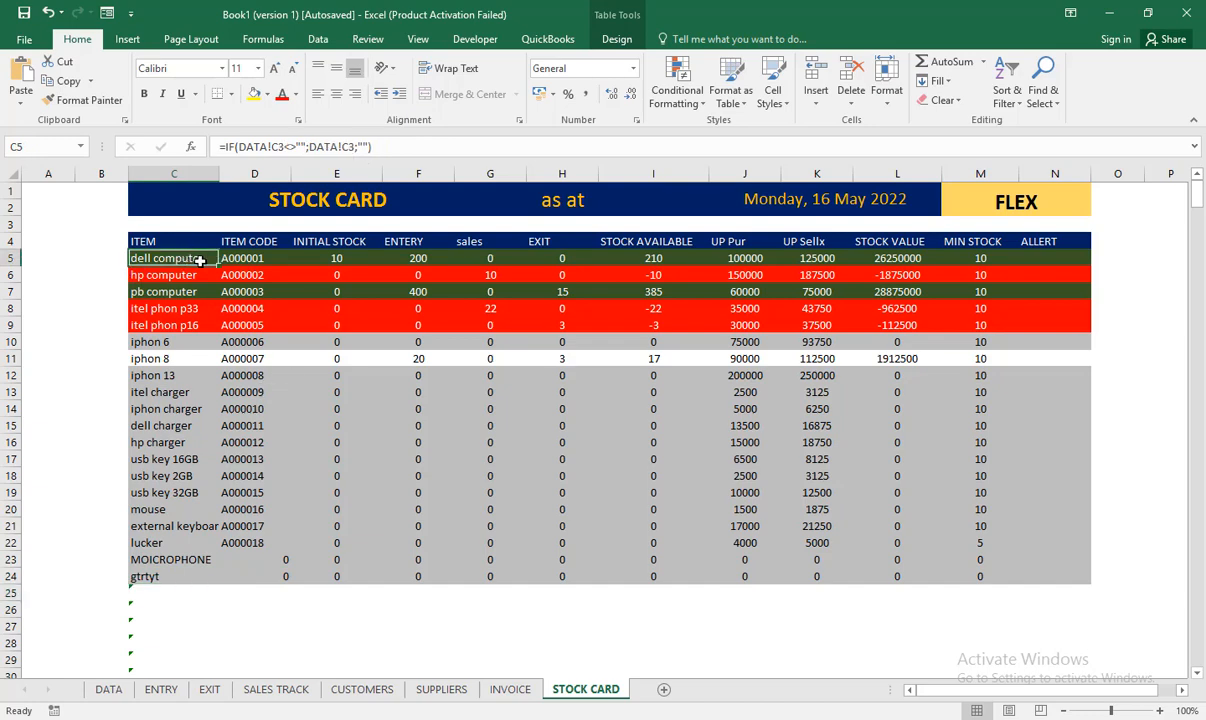
key(ctrl+shift+Down)
key(ctrl+d)
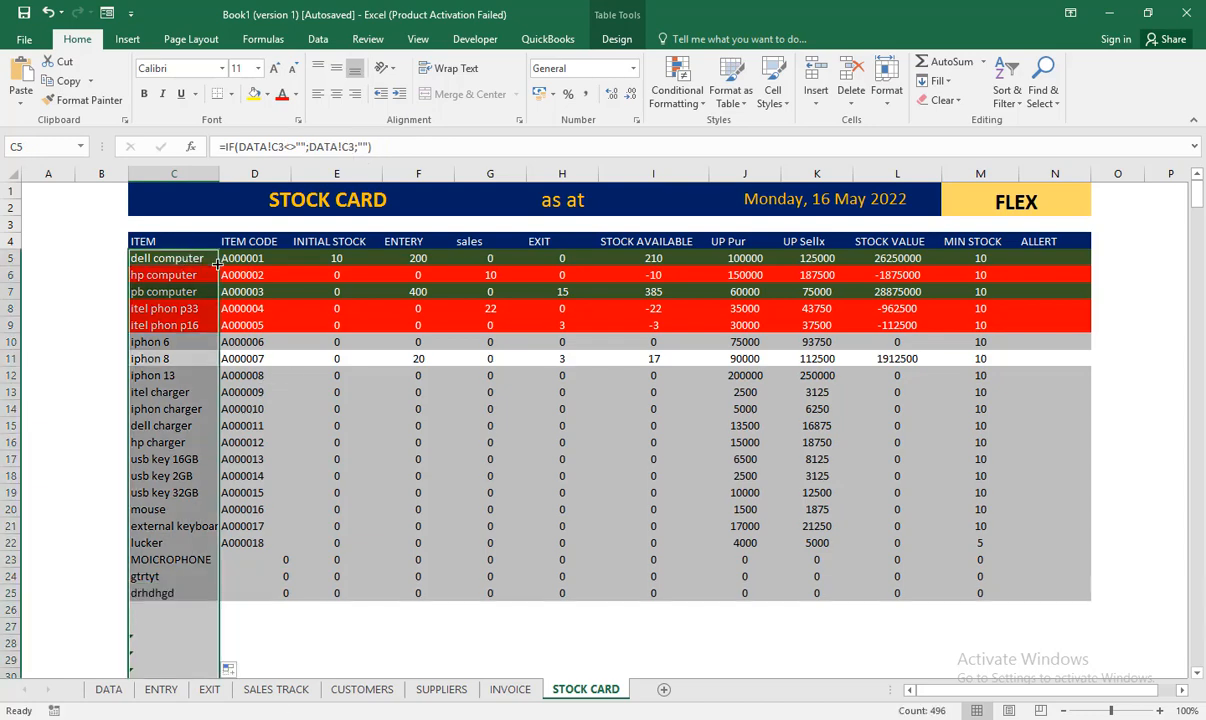
click(167, 596)
click(167, 609)
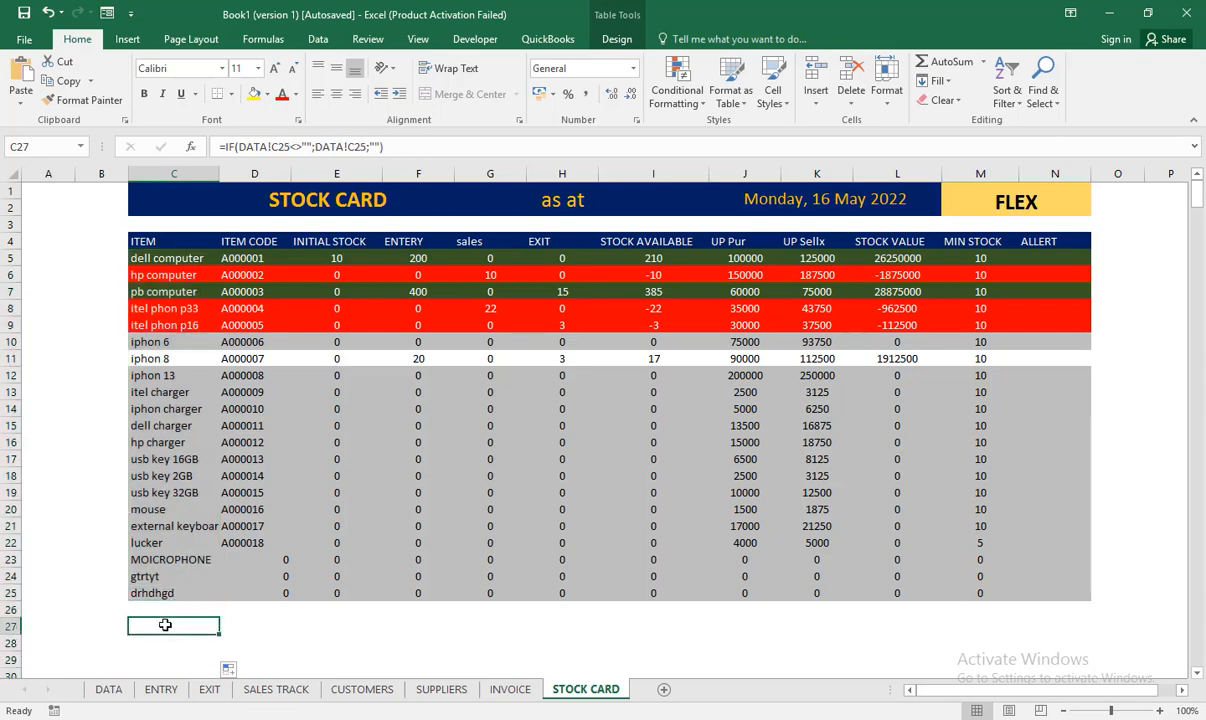
click(167, 592)
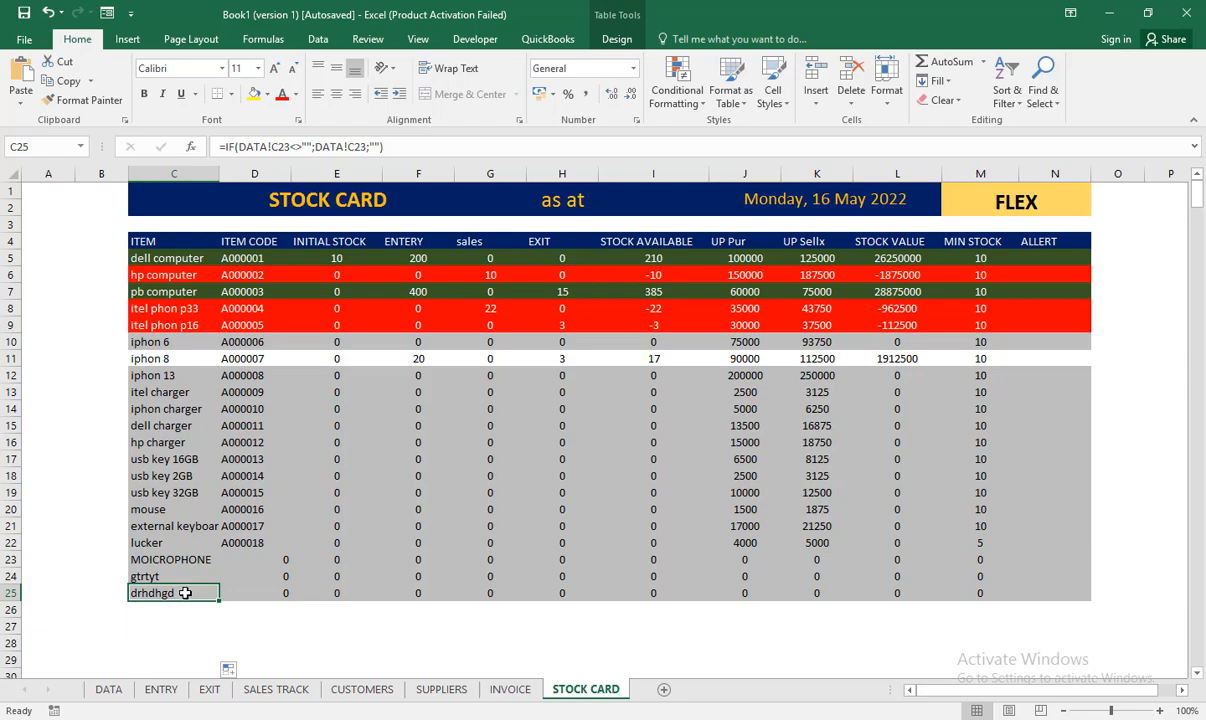
- Delete the test item names gtrtyt and drhdhgd from the DATA table and check the STOCK CARD sheet
click(109, 689)
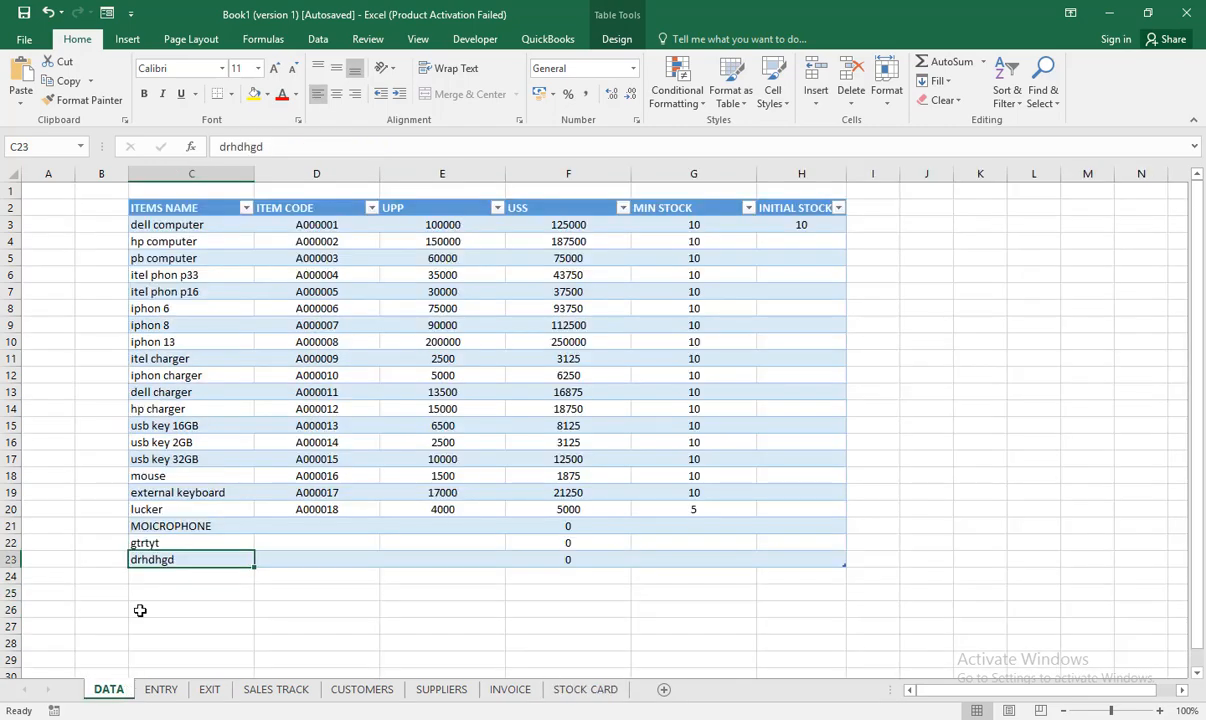
click(166, 543)
mouse_move(166, 543)
mouse_down()
mouse_move(167, 580)
mouse_move(177, 558)
mouse_up()
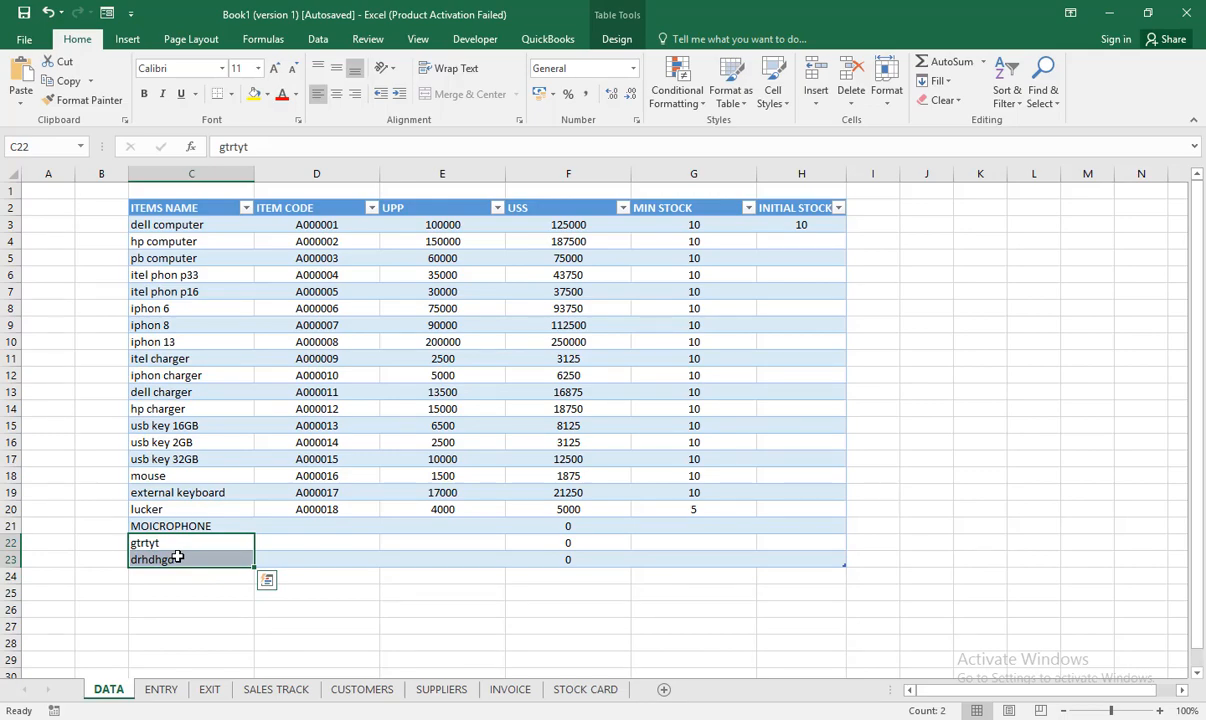
key(Delete)
click(586, 689)
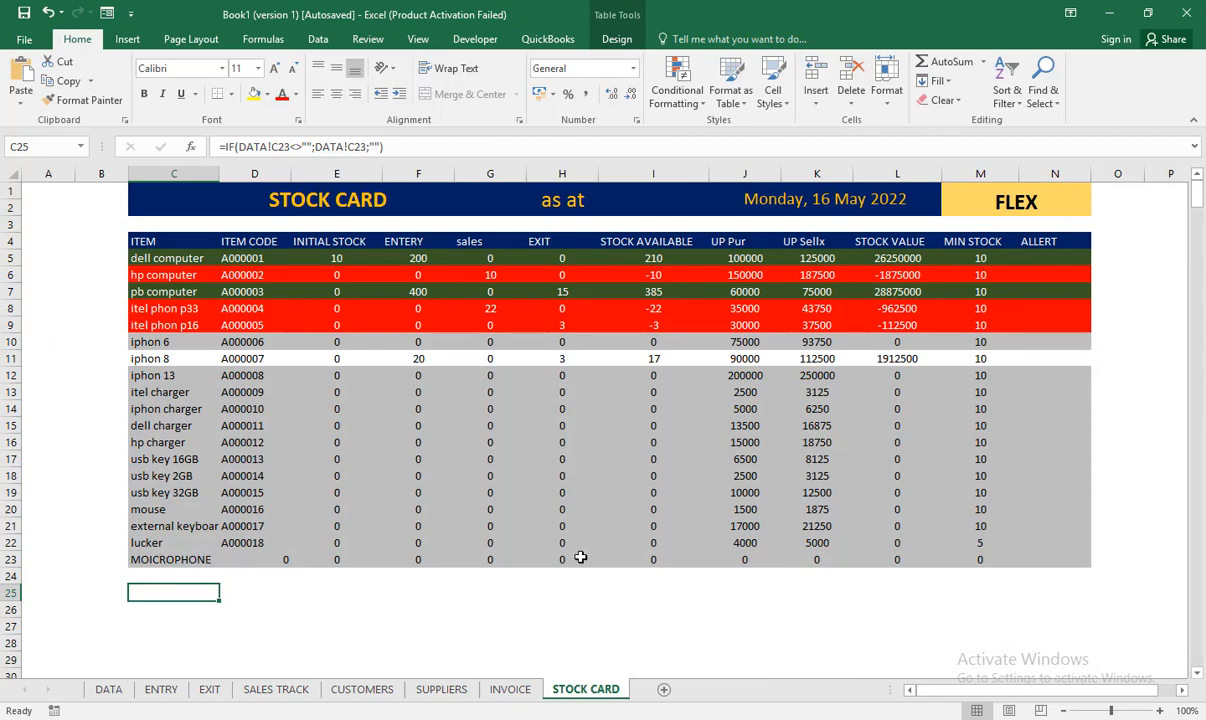
- Enter the item name ghcgbnc in cell C22 of the DATA sheet and check its row on the STOCK CARD
click(108, 689)
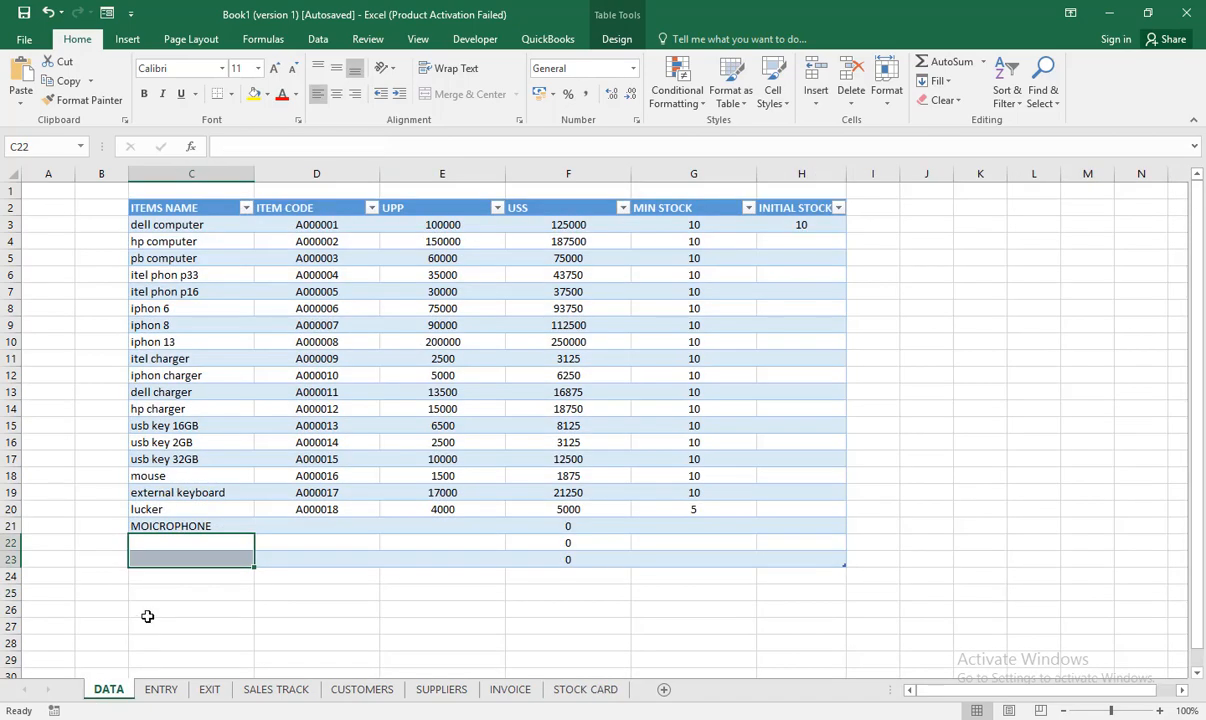
click(150, 542)
text(ghcgbn)
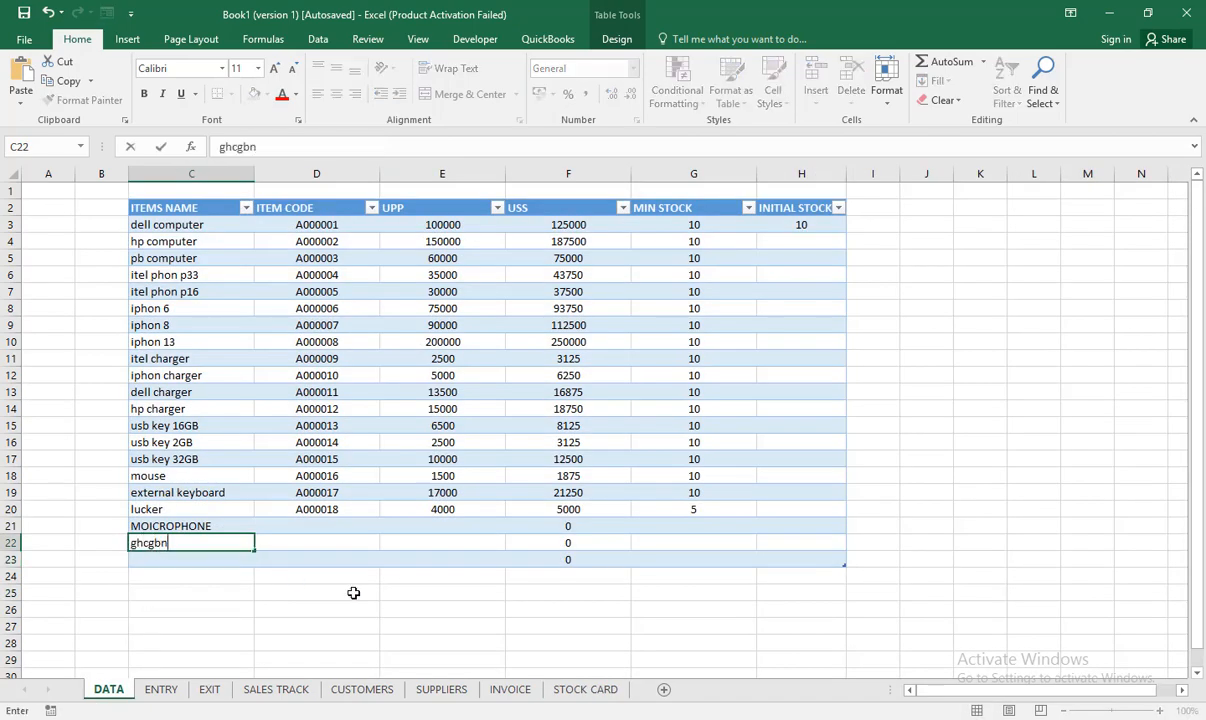
text(c)
click(552, 690)
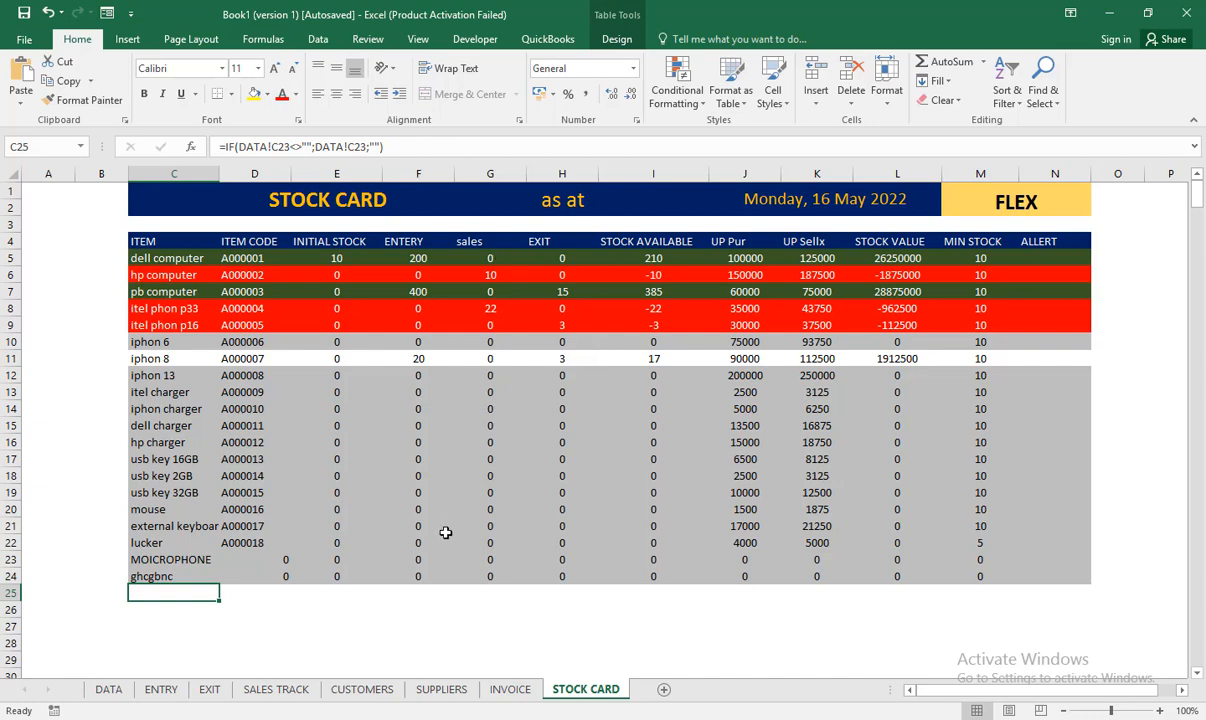
click(162, 573)
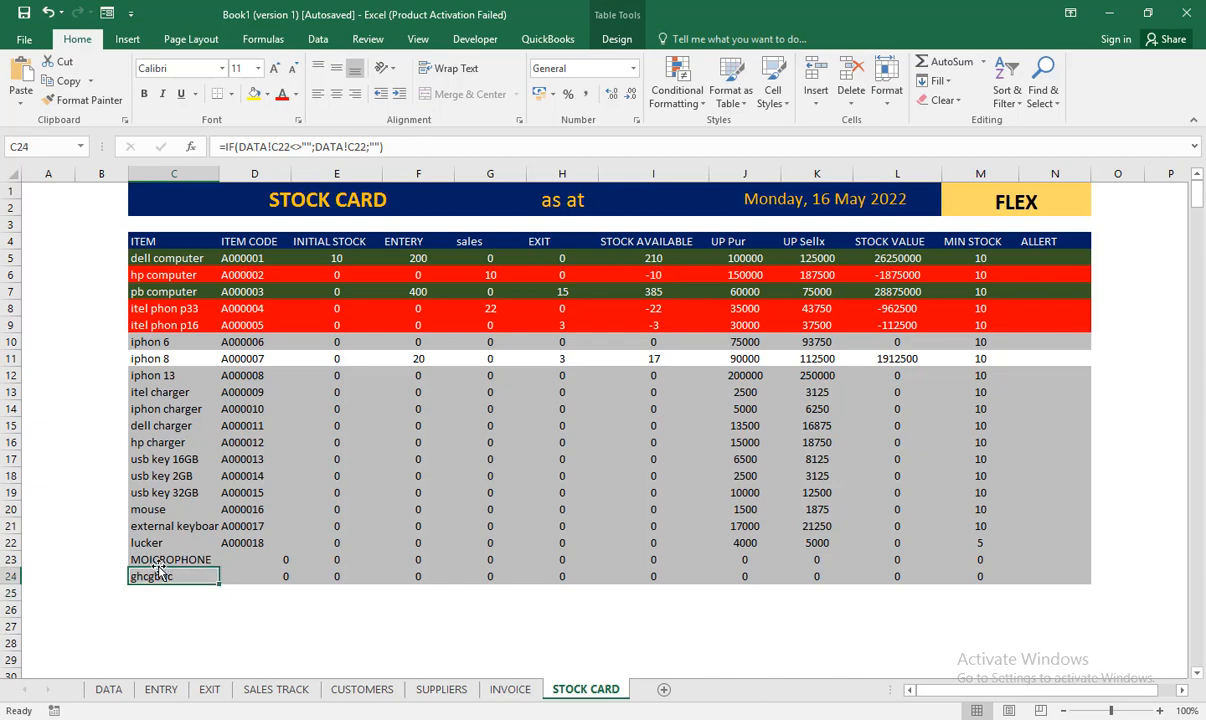
- Create a formula-based conditional formatting rule for the whole STOCK CARD table with the formula =$C5<>""
drag(147, 236, 1040, 220)
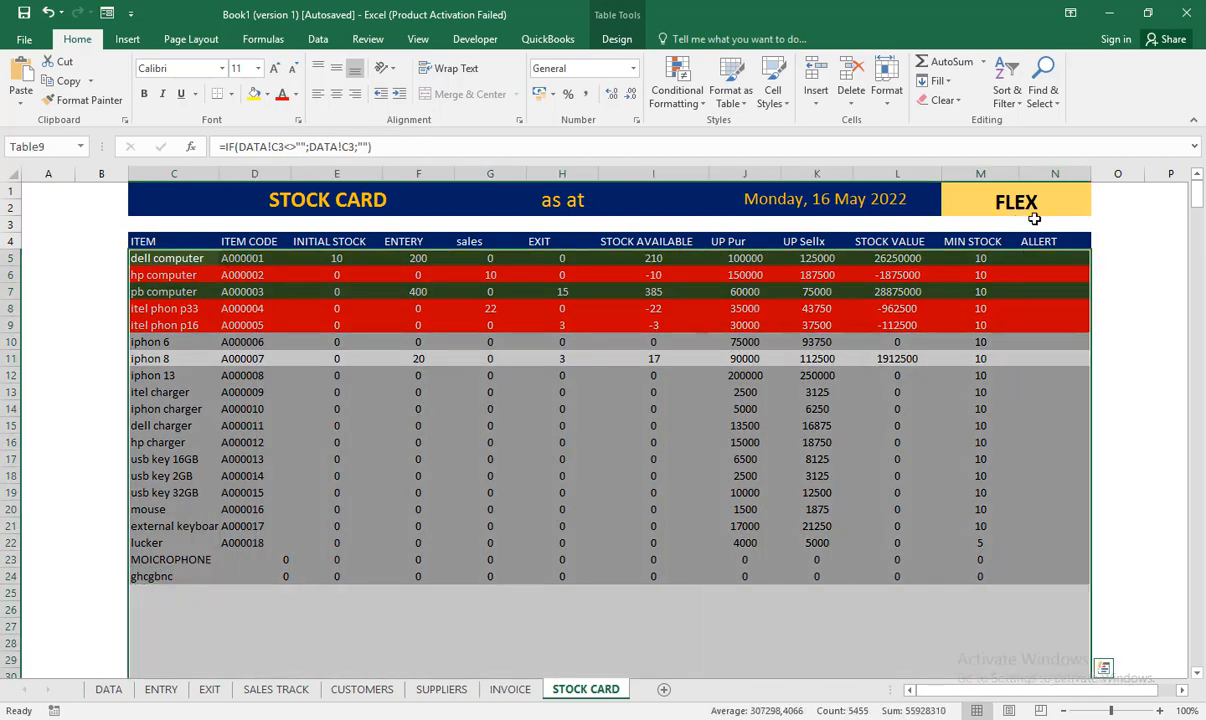
click(698, 90)
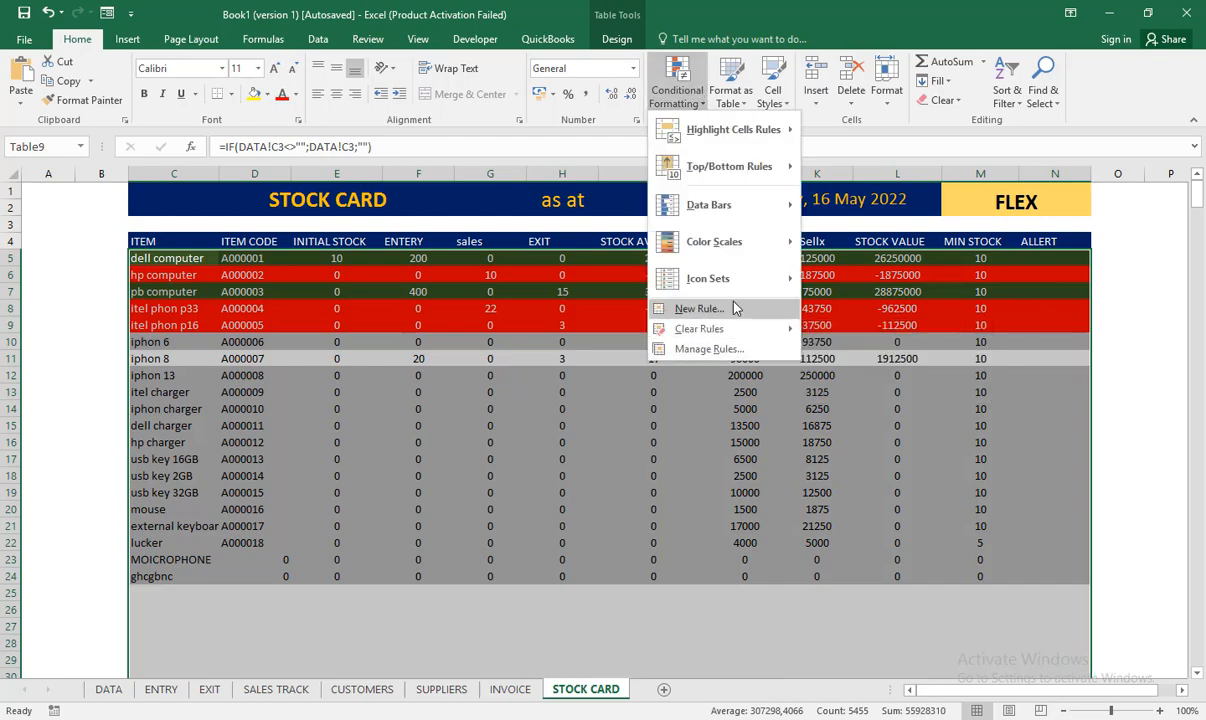
click(700, 308)
click(540, 441)
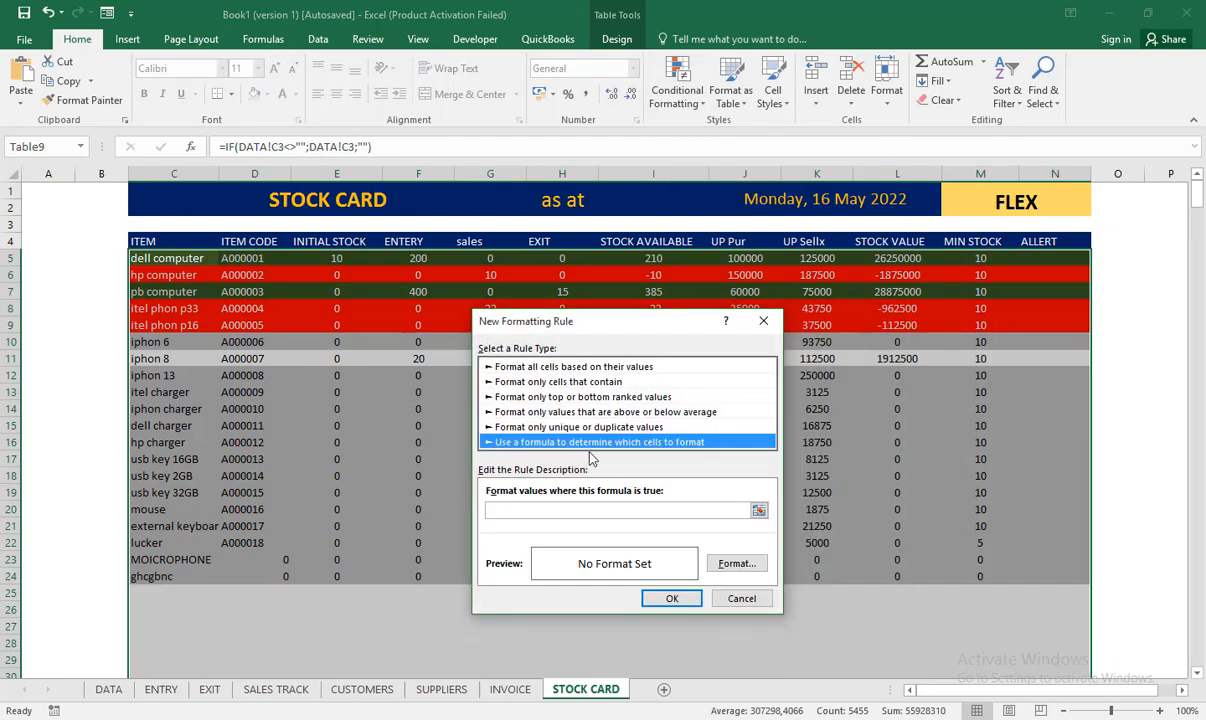
click(557, 512)
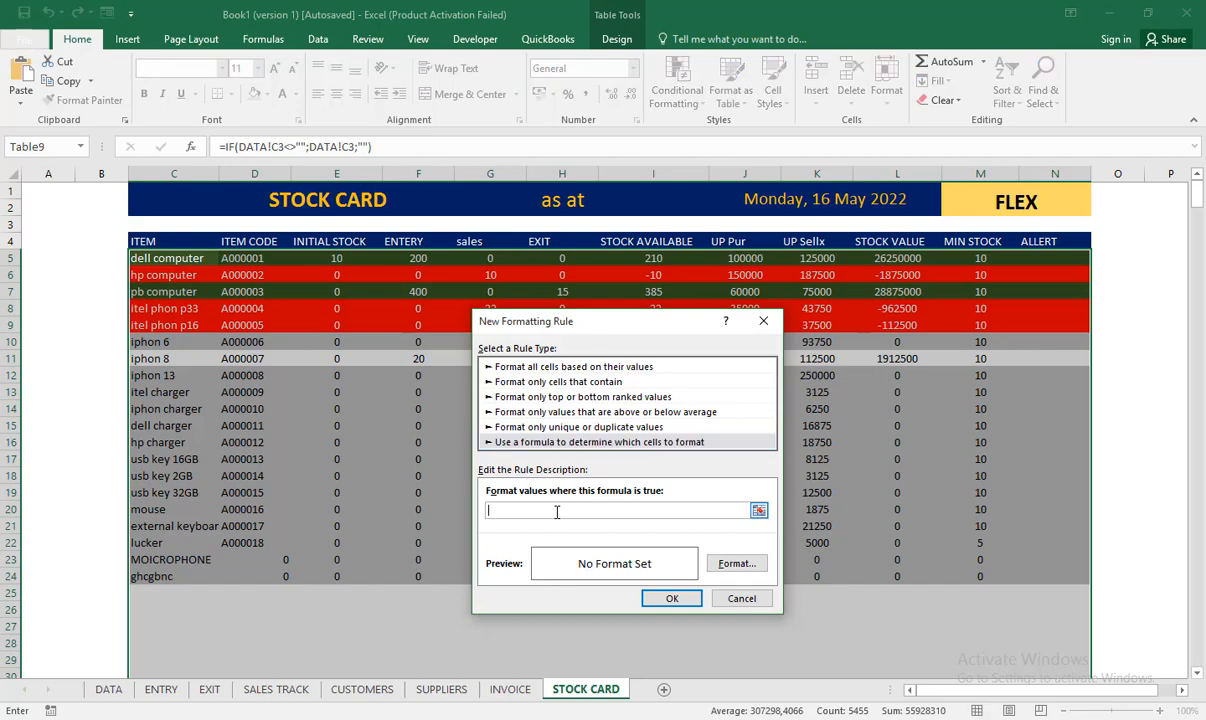
click(171, 258)
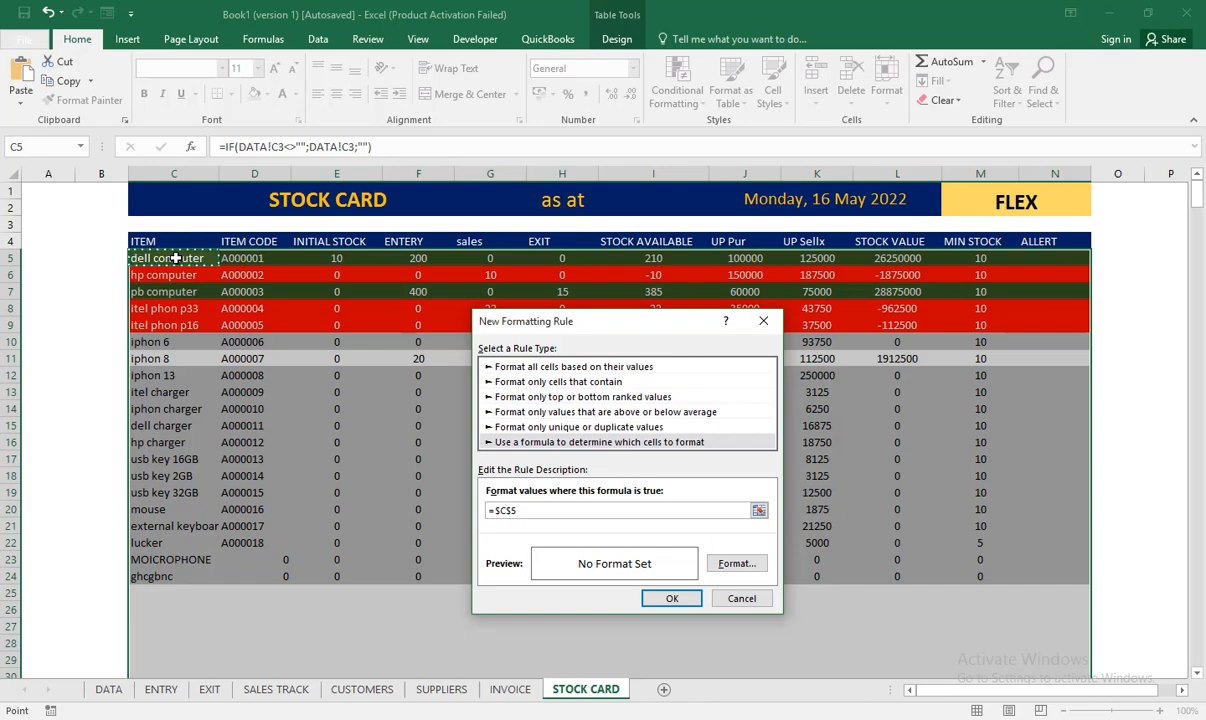
text(<>)
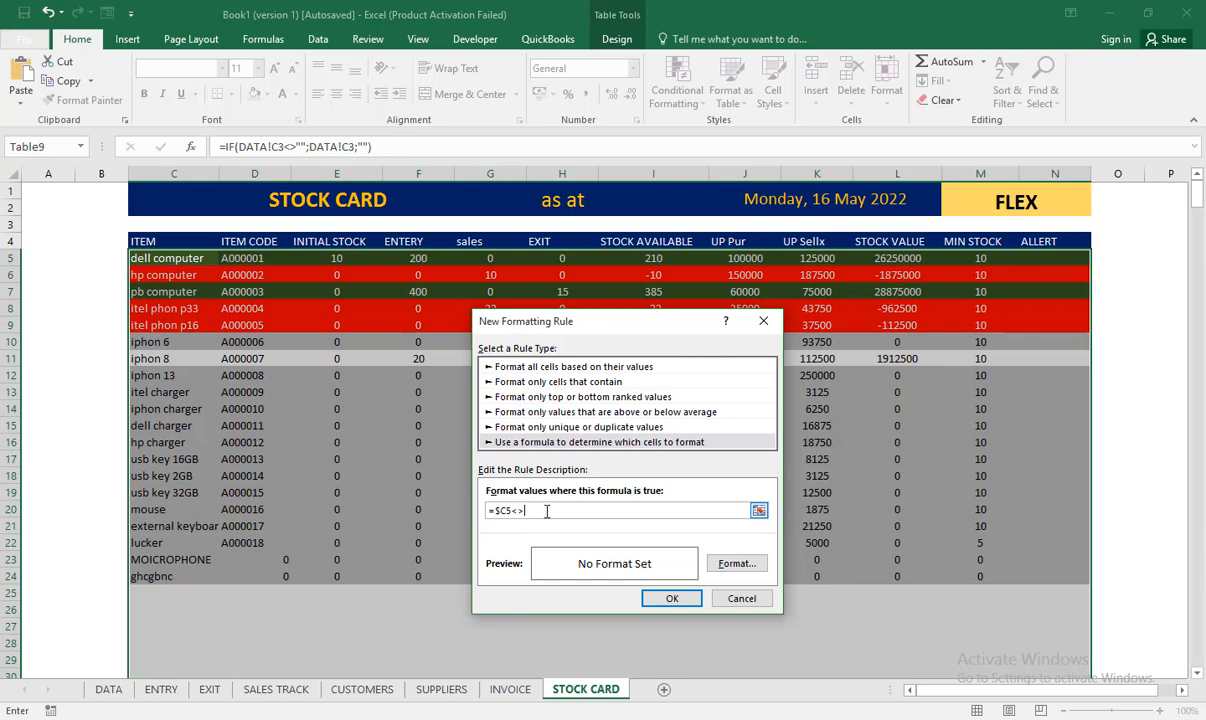
key(super+space)
- Give the new rule a bottom border as its format, apply it, and check the STOCK CARD item rows
click(757, 566)
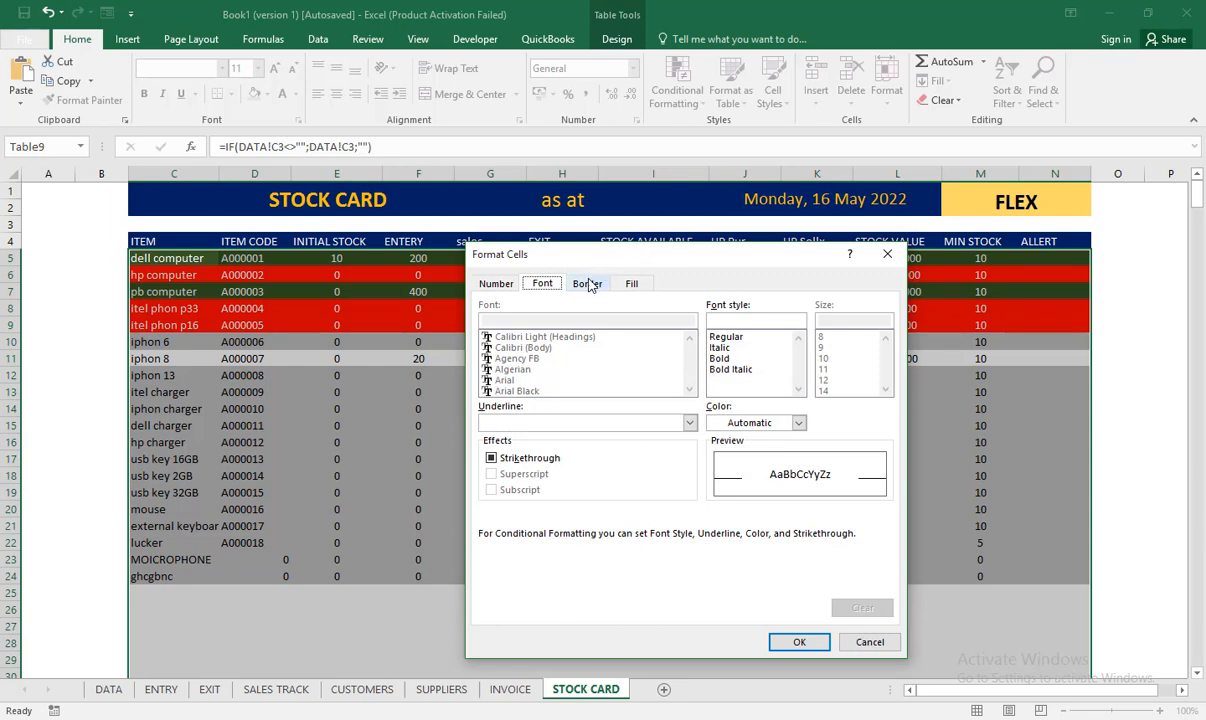
click(588, 284)
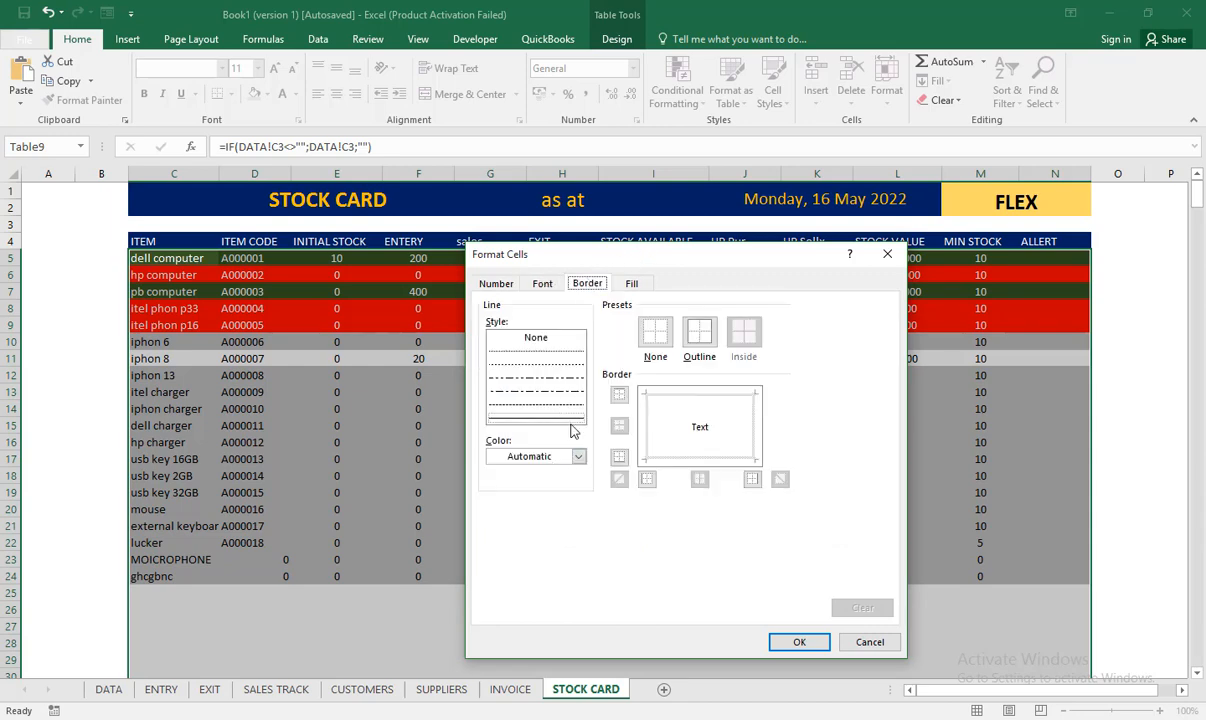
click(619, 457)
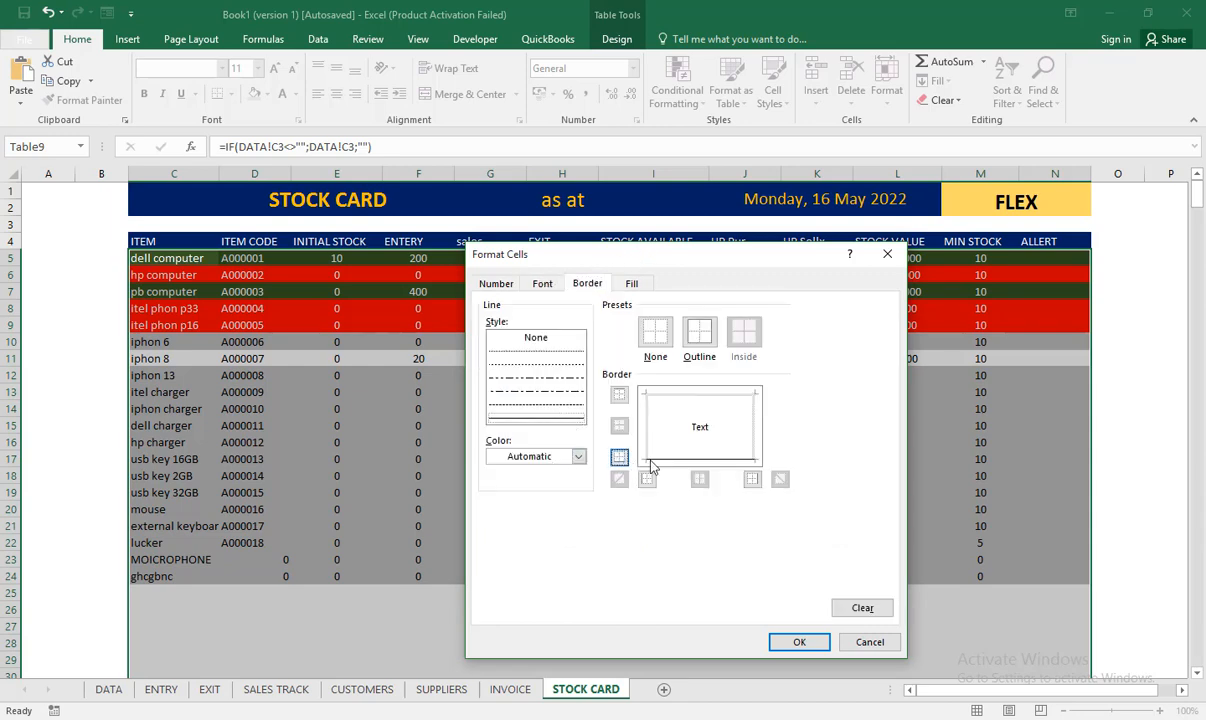
click(800, 643)
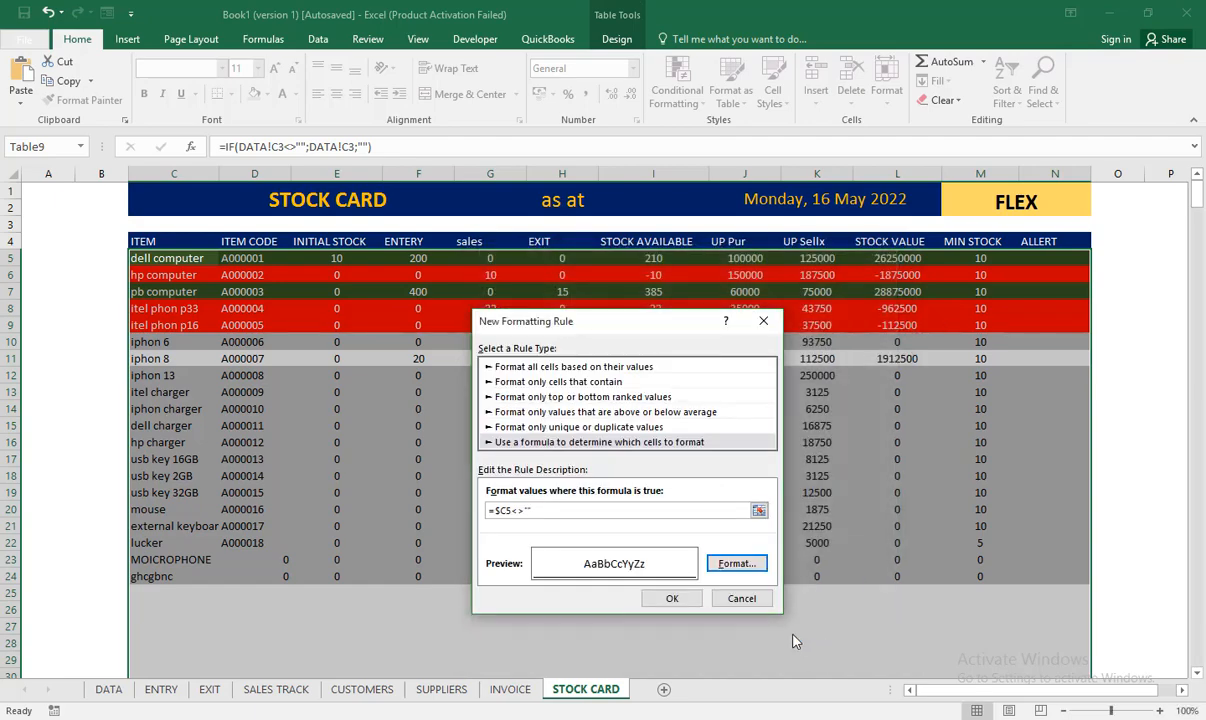
click(672, 598)
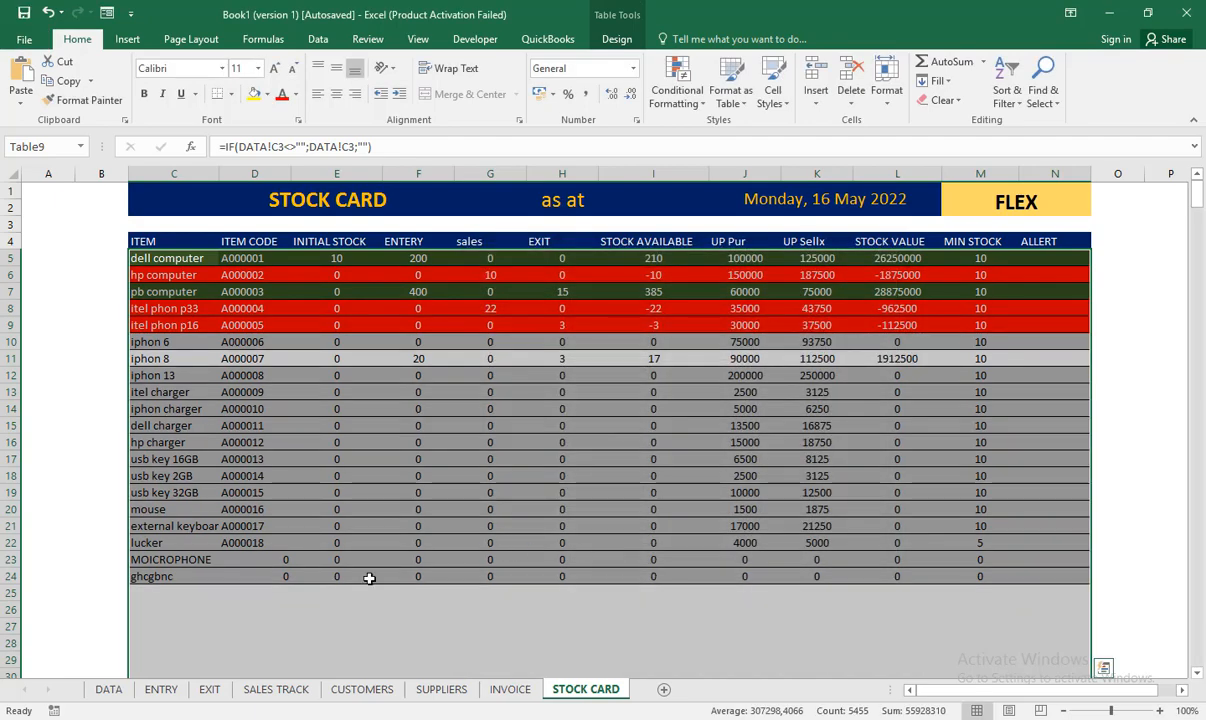
click(740, 492)
scroll(457, 488, down, 2)
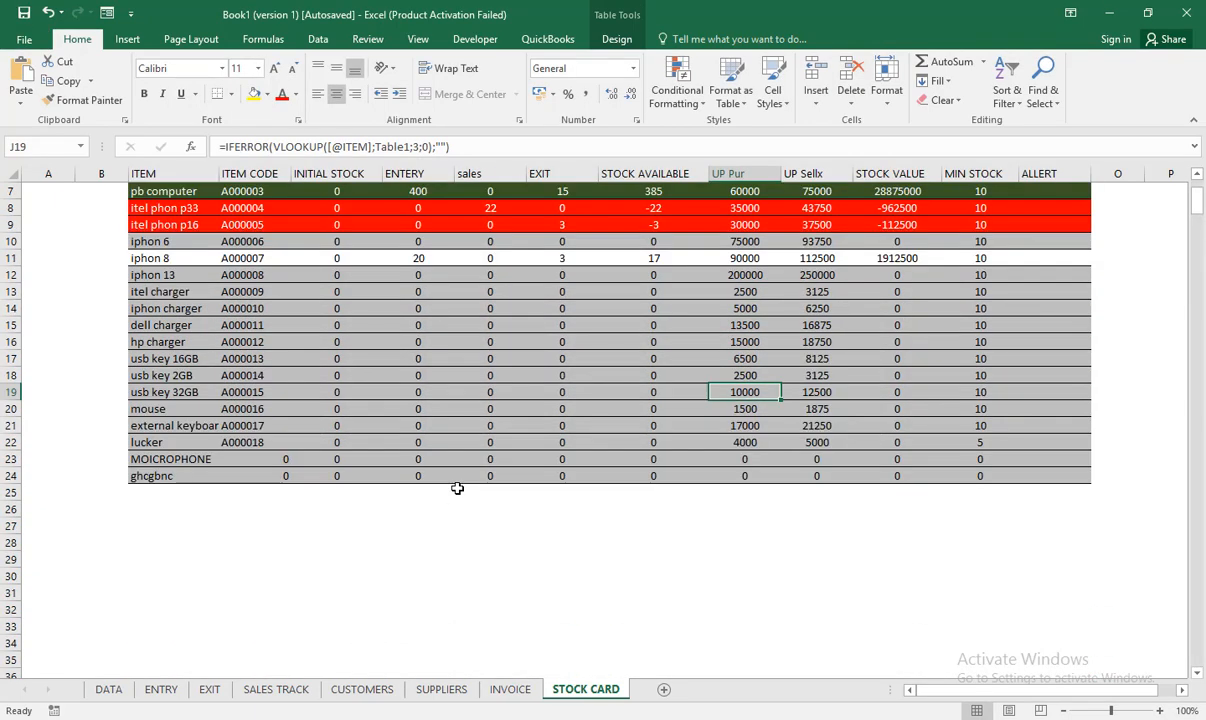
scroll(457, 488, up, 2)
- Enter the item name ghhdf in cell C23 of the DATA sheet and check its row on the STOCK CARD
click(170, 593)
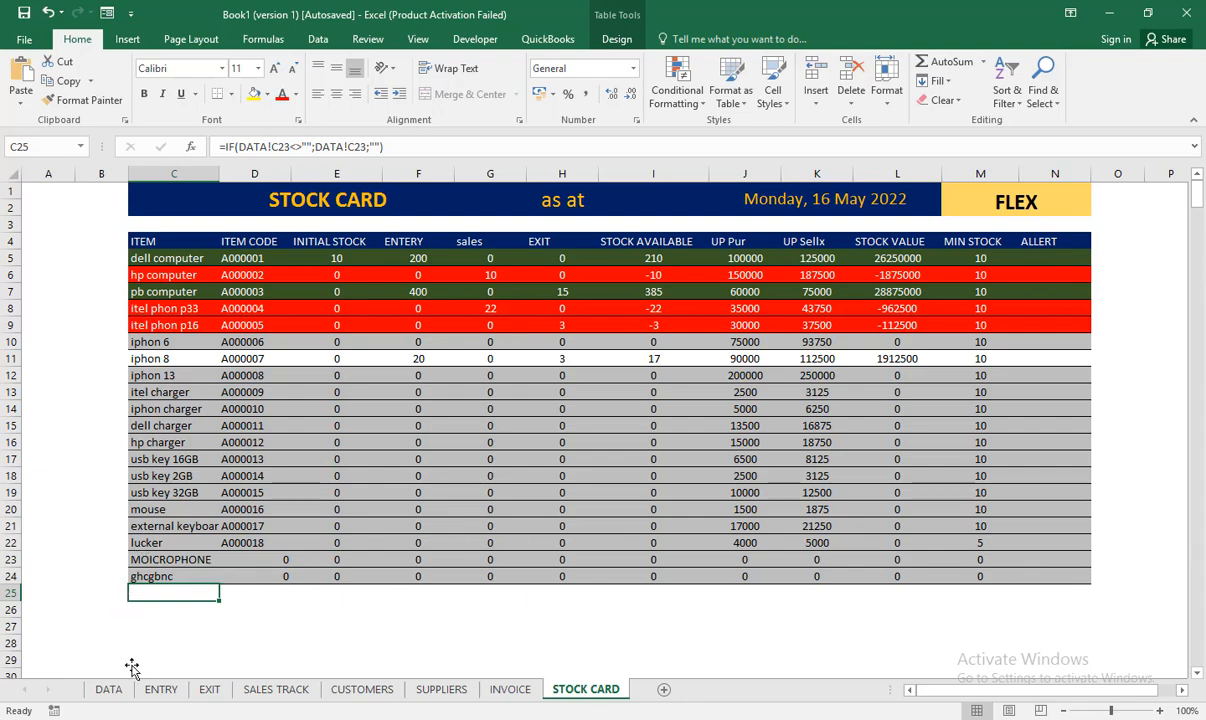
click(108, 689)
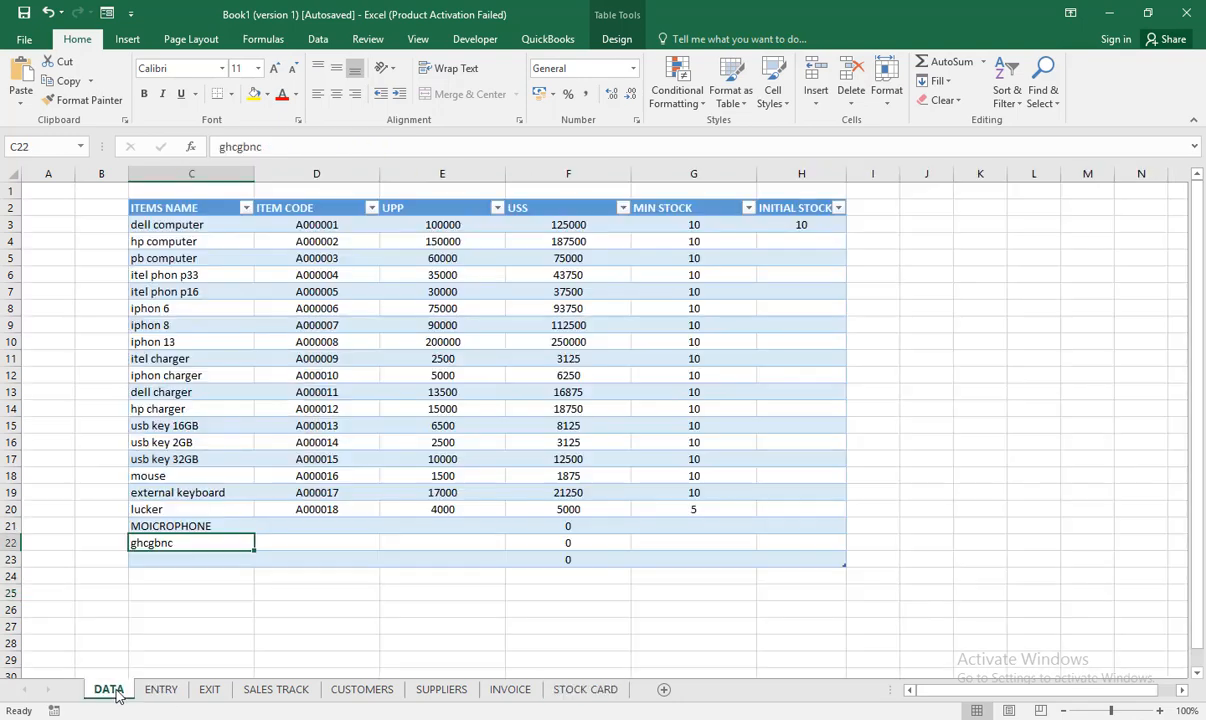
click(183, 553)
click(176, 543)
click(175, 561)
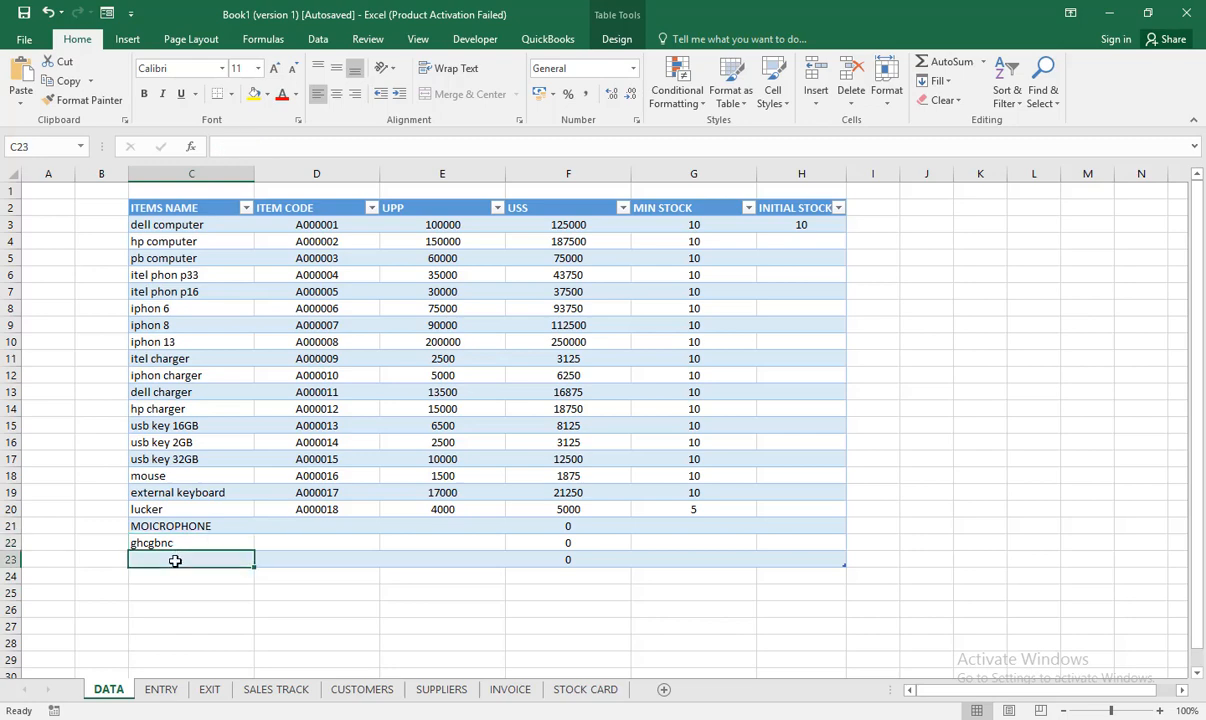
text(ghhdf)
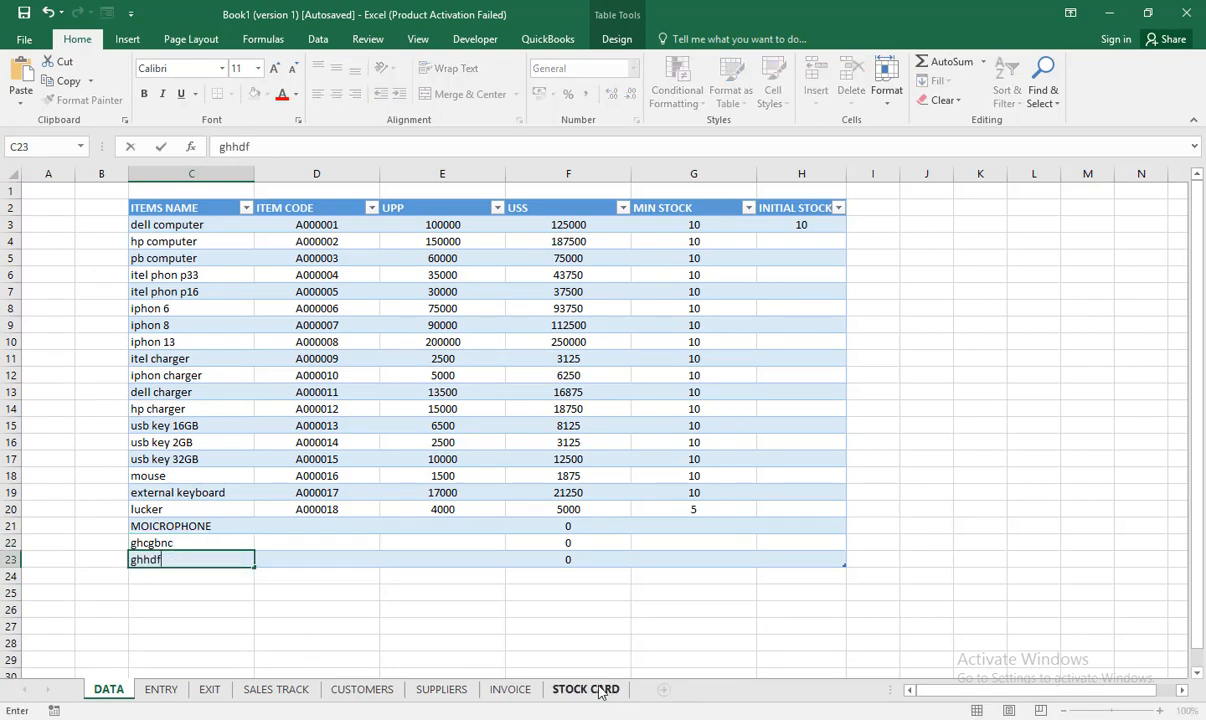
click(590, 689)
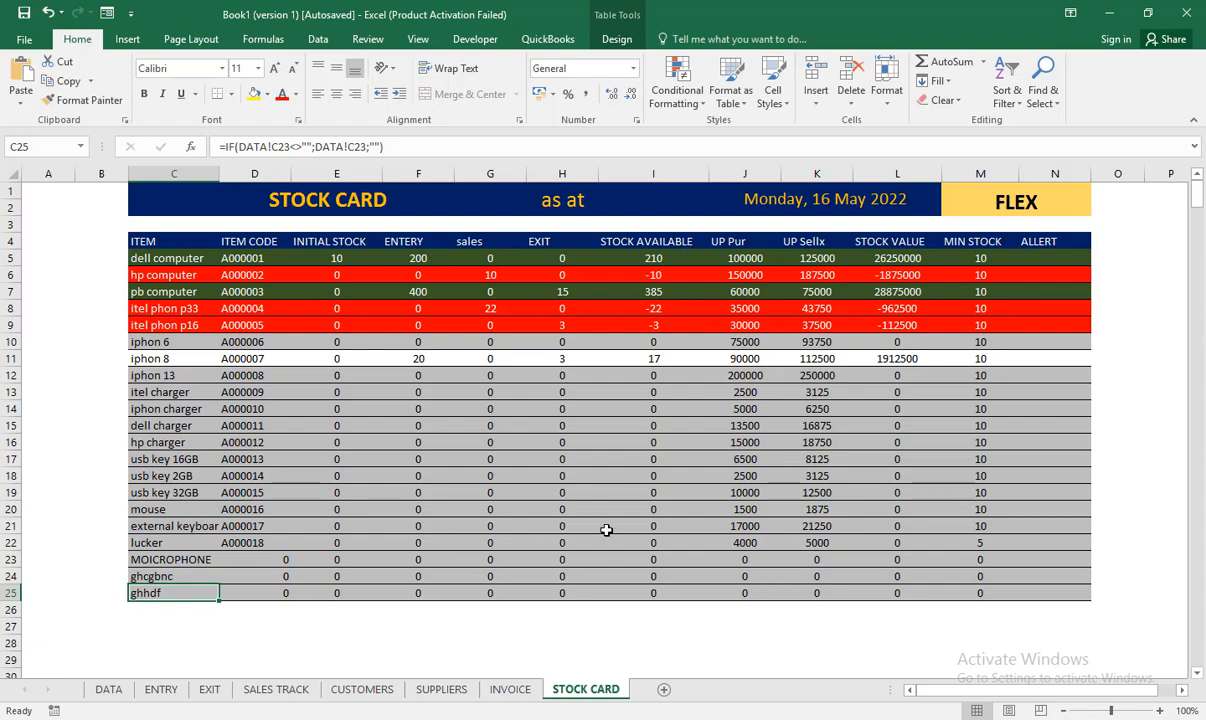
- Change the description in row 8 of the EXIT form to dell computer
click(618, 446)
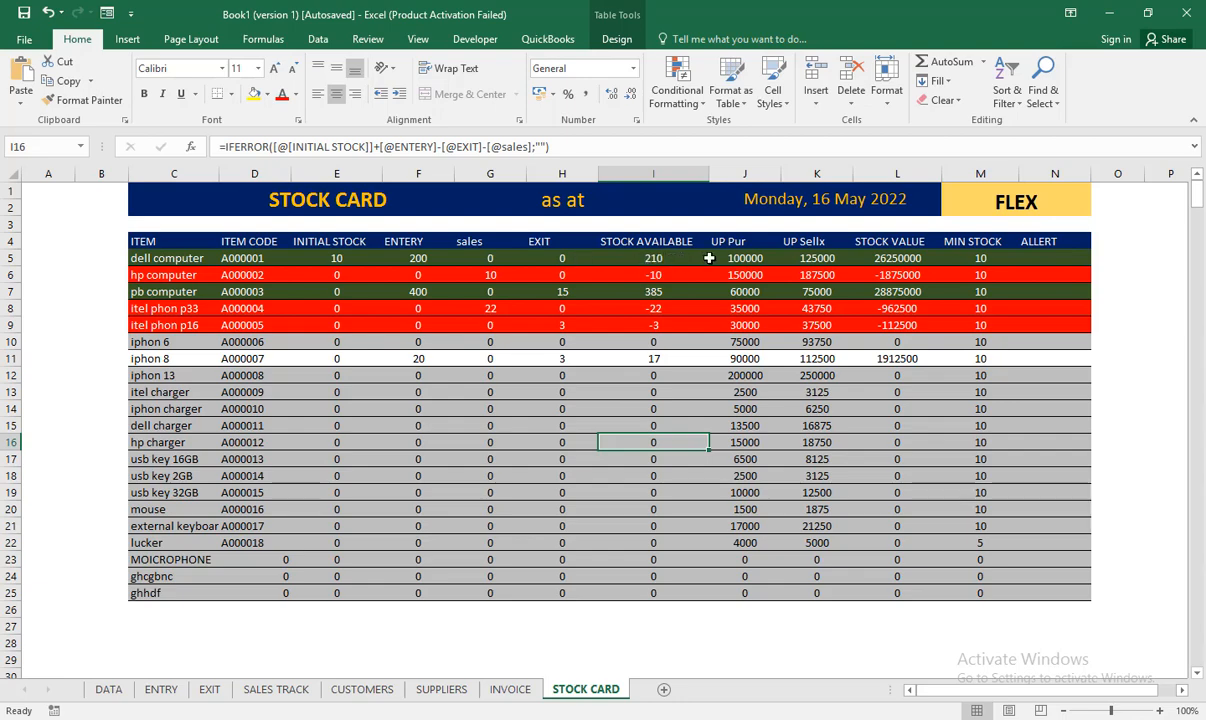
click(652, 259)
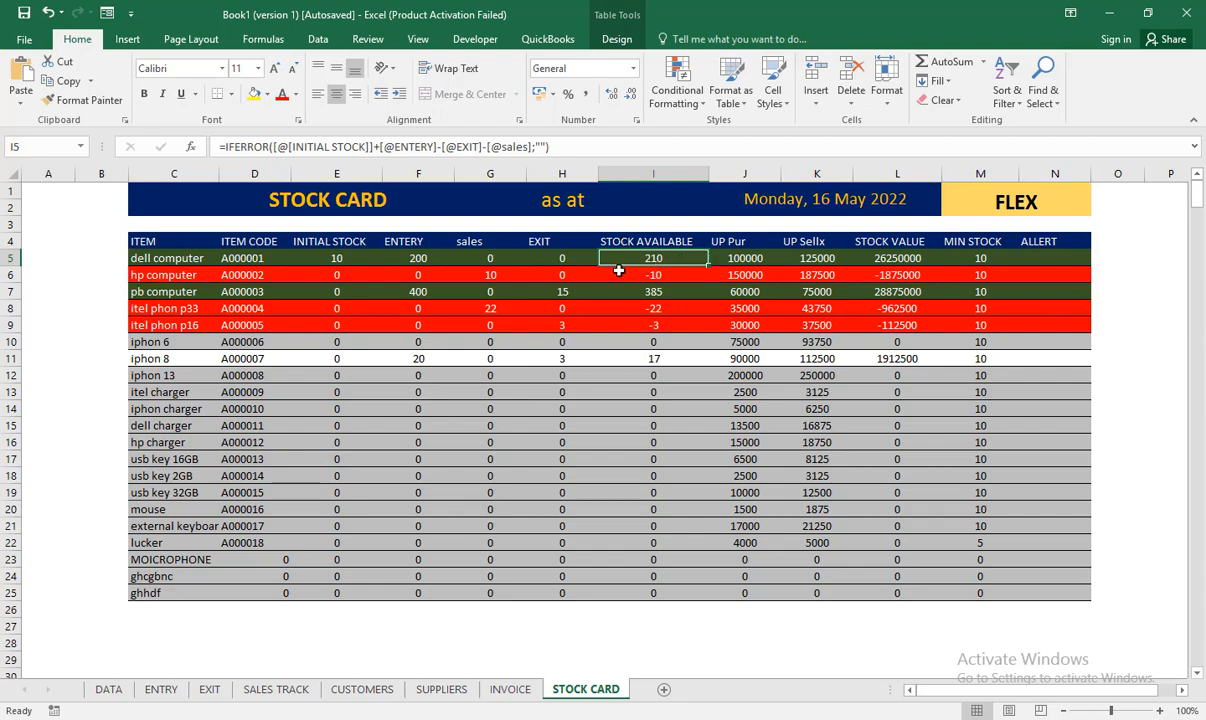
click(209, 689)
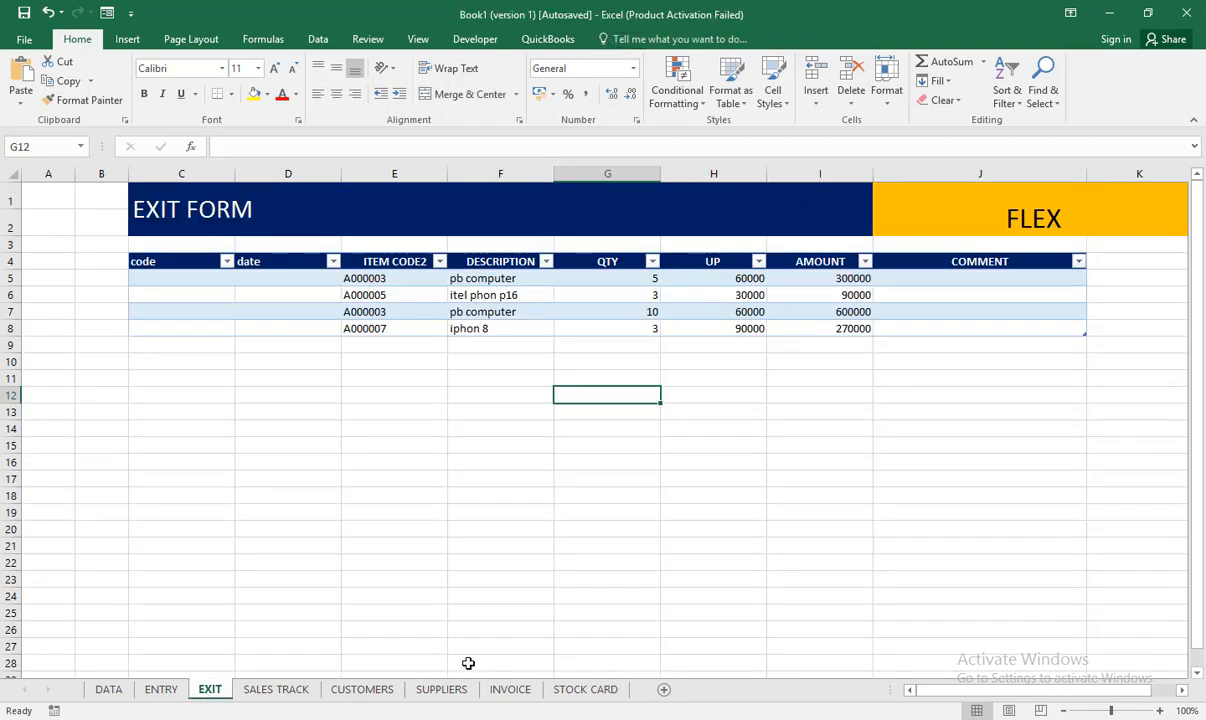
click(585, 689)
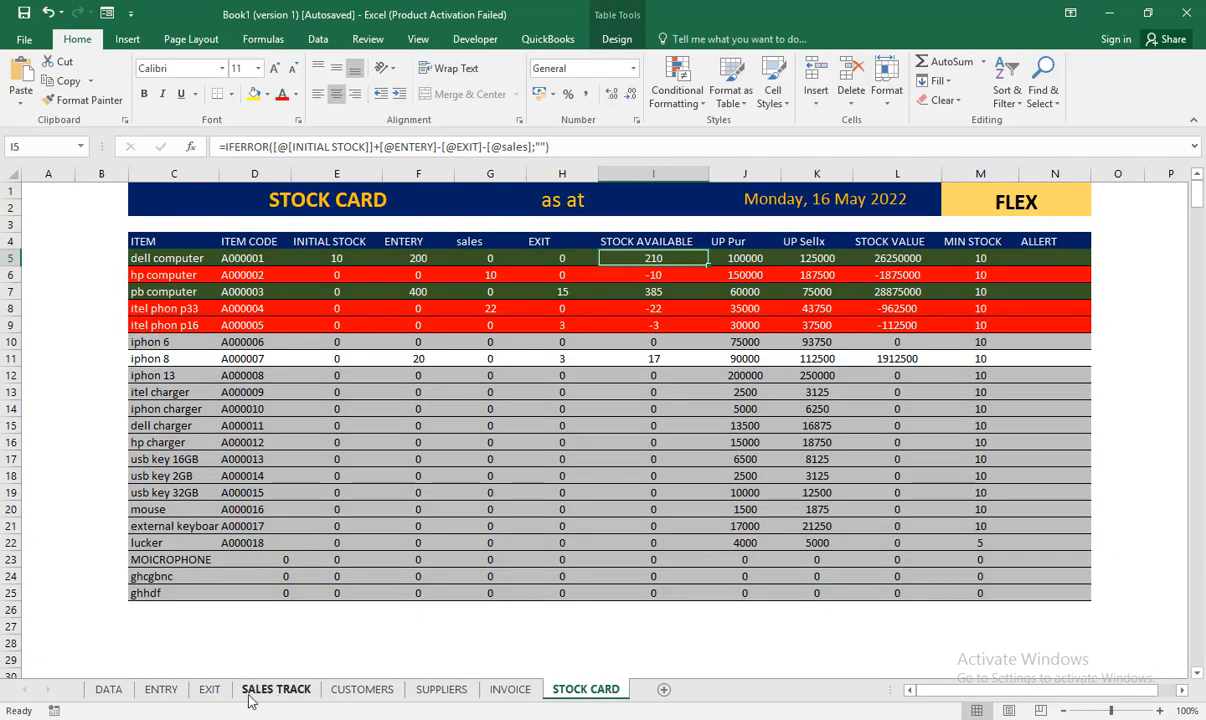
click(210, 690)
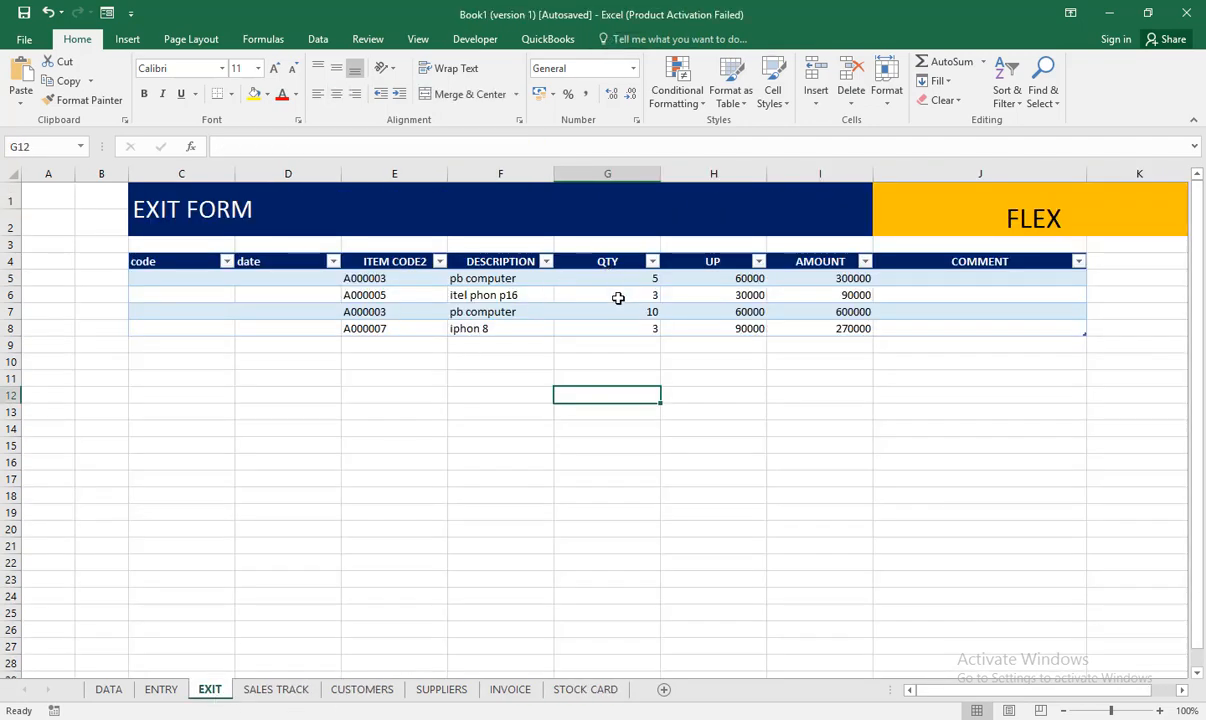
click(497, 328)
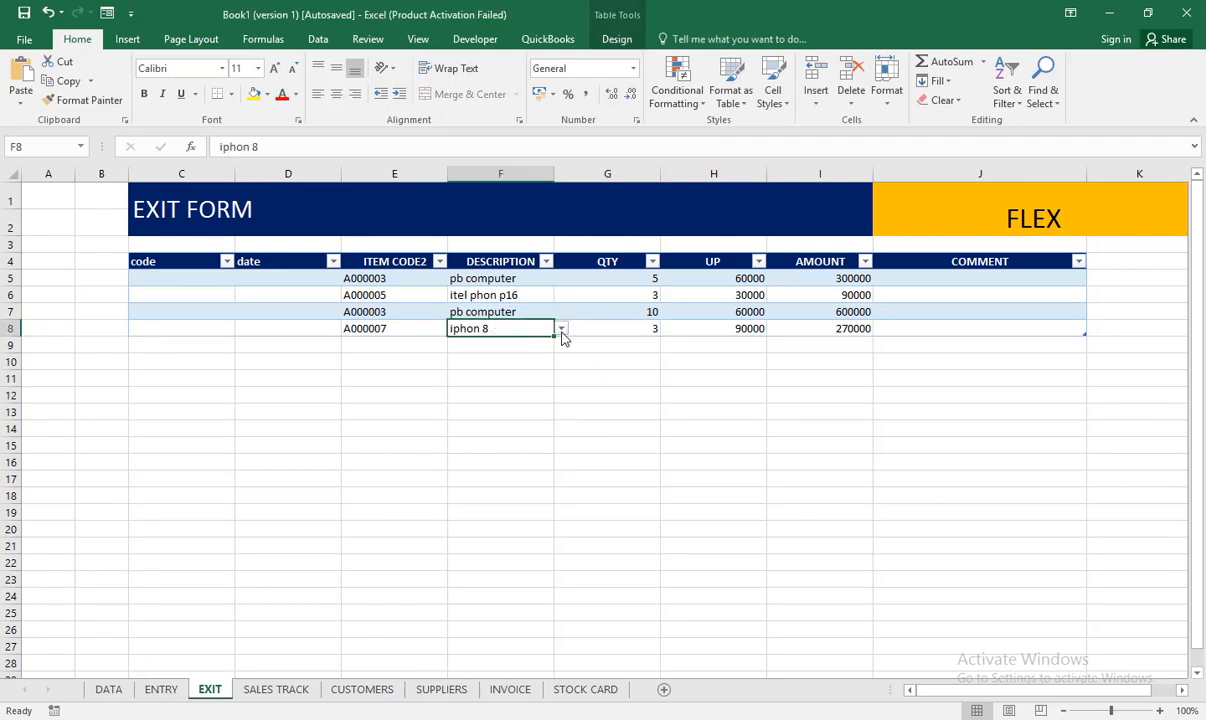
click(561, 329)
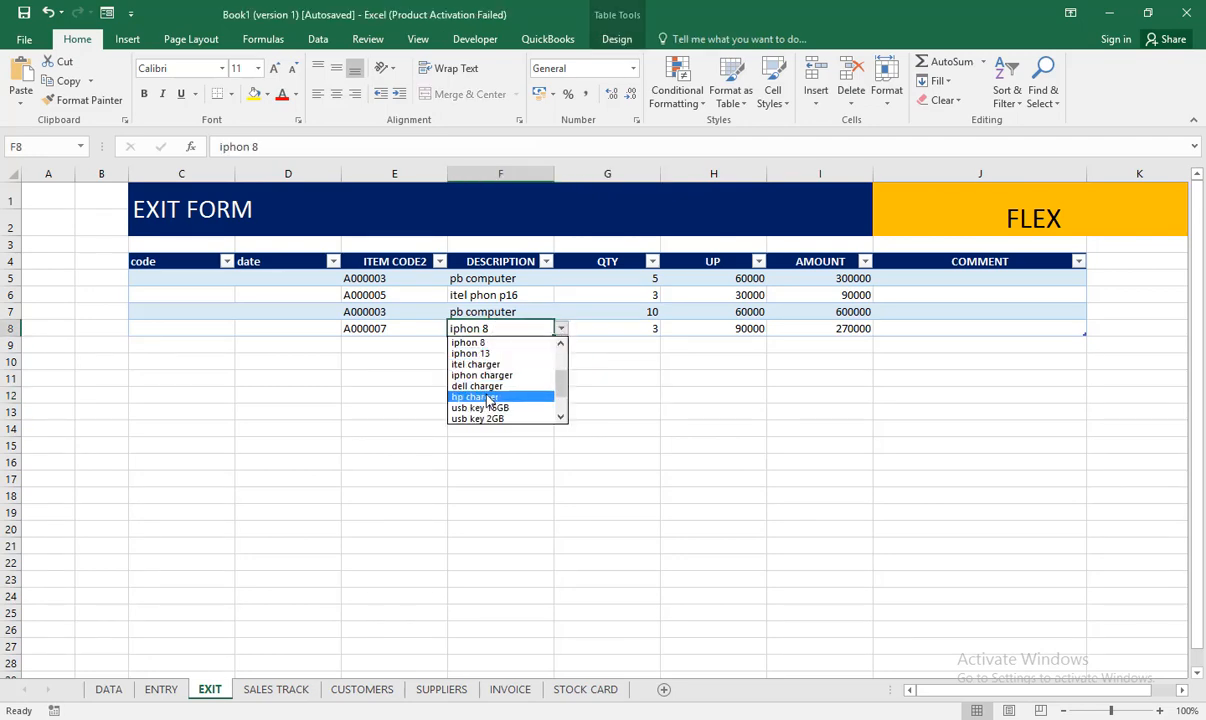
scroll(535, 346, up, 2)
click(533, 343)
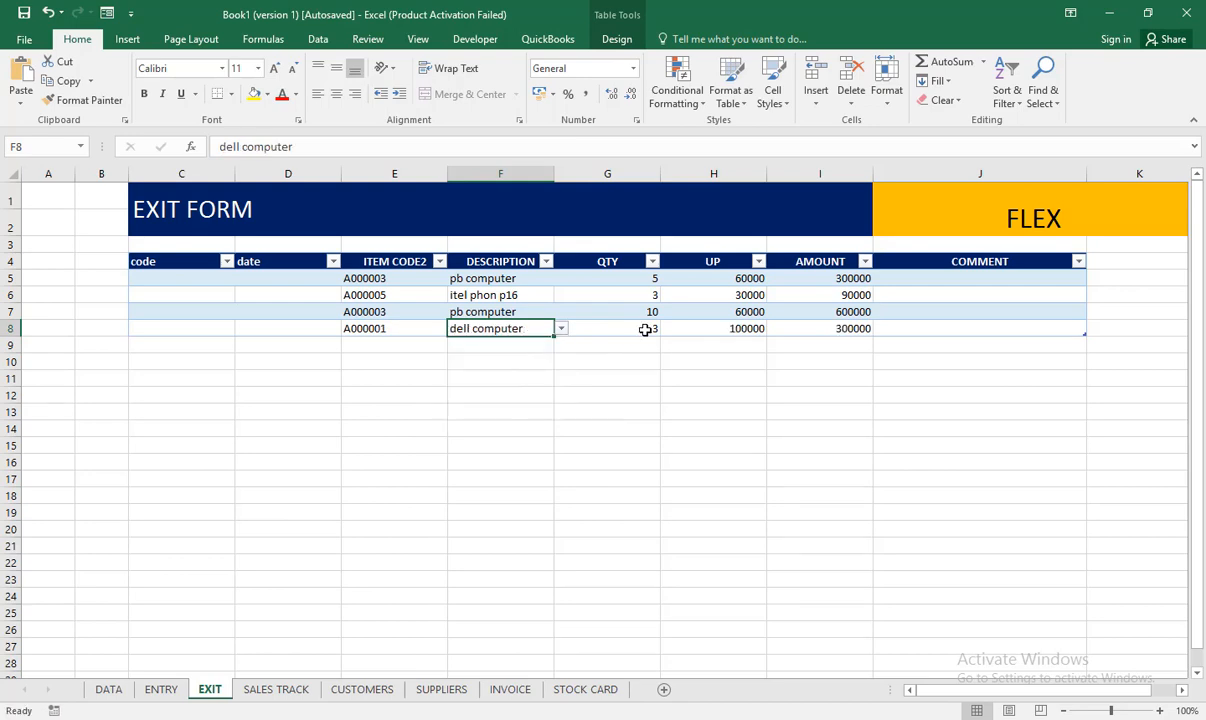
- Set the dell computer quantity in row 8 of the EXIT form to 200 and check its STOCK CARD row
click(646, 329)
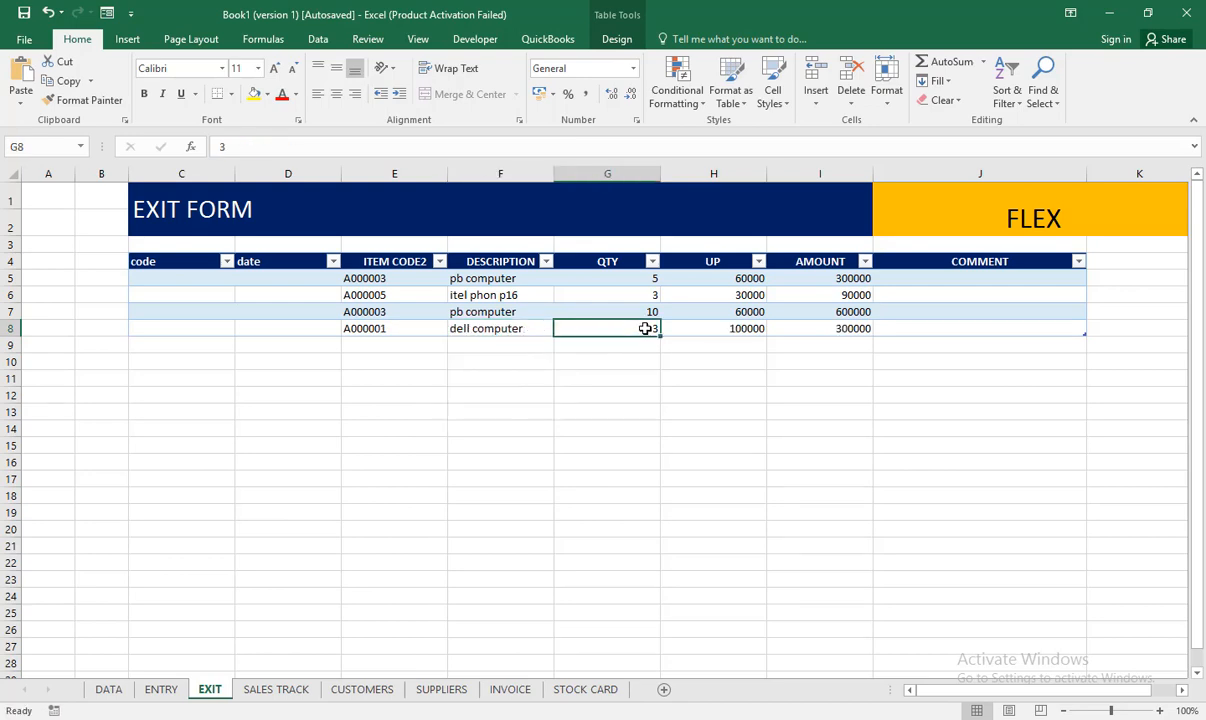
text(é)
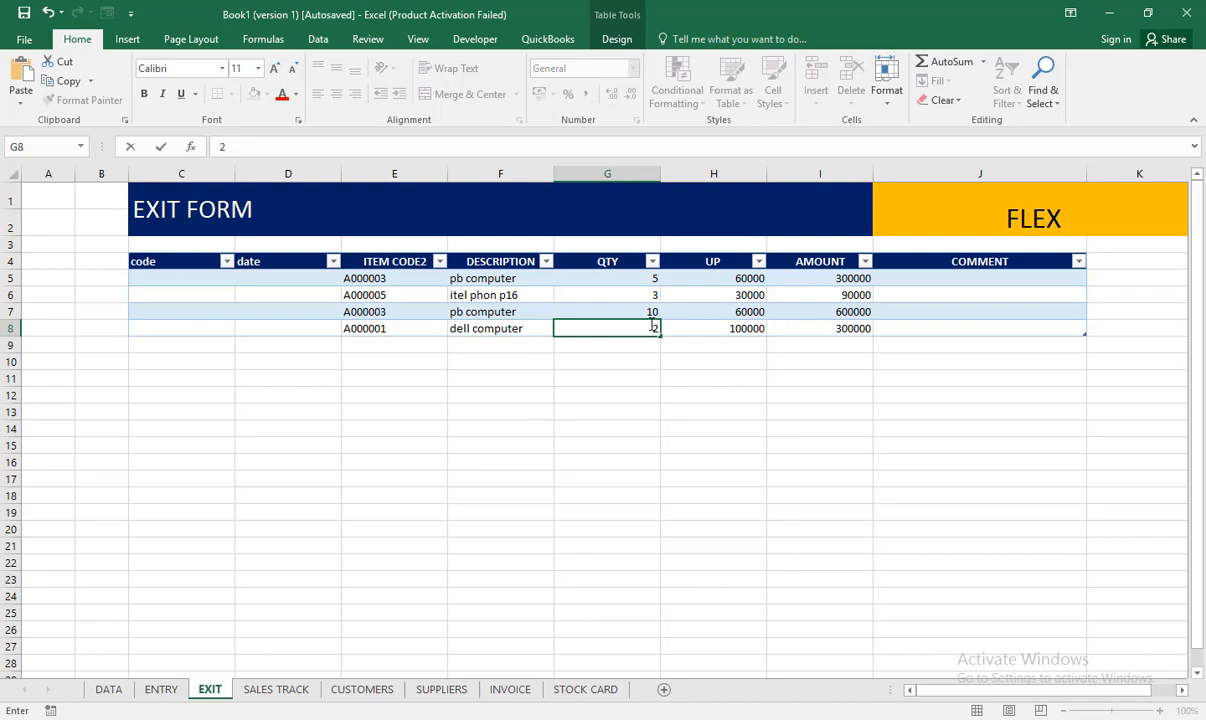
text(200)
click(662, 399)
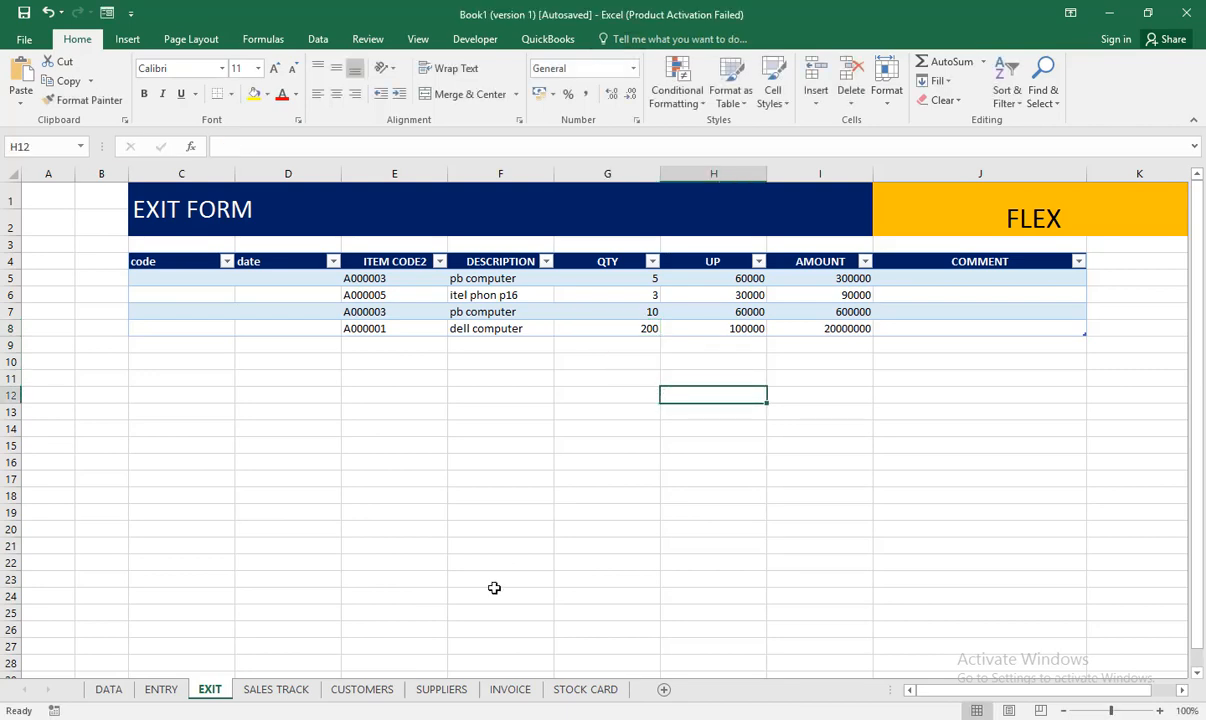
click(606, 689)
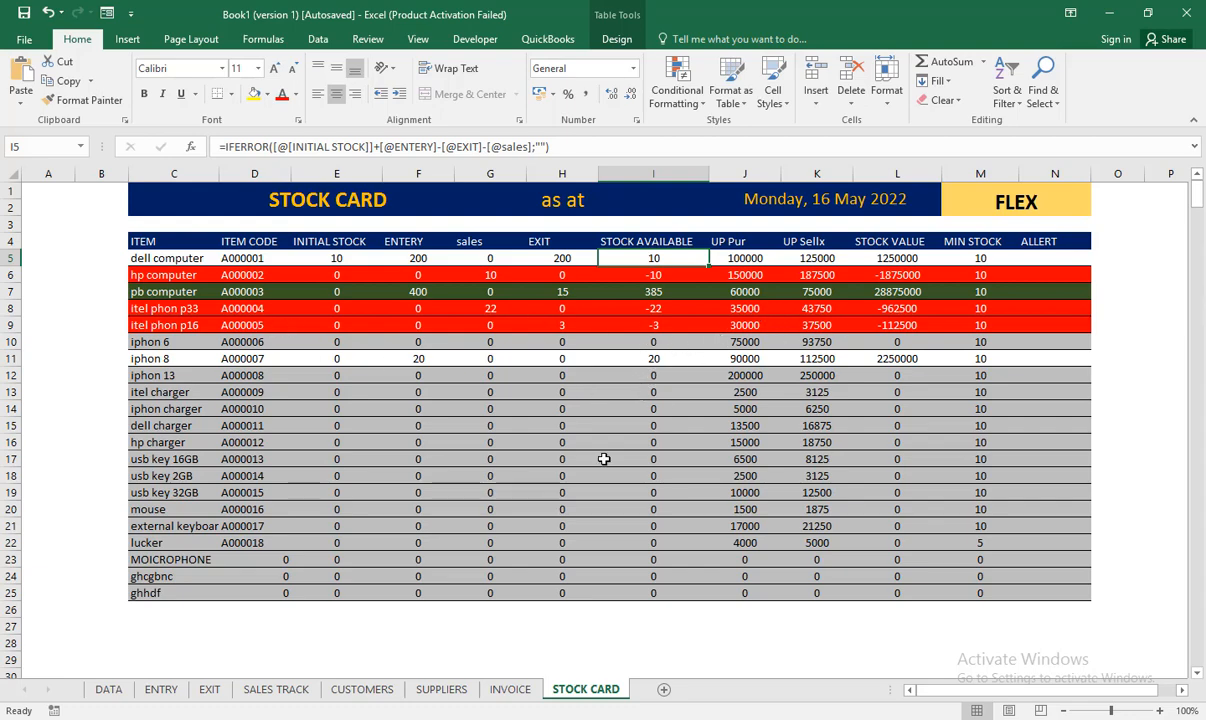
- Add a new row to the end of the ENTRY form table, below the iphon 8 entry
click(161, 689)
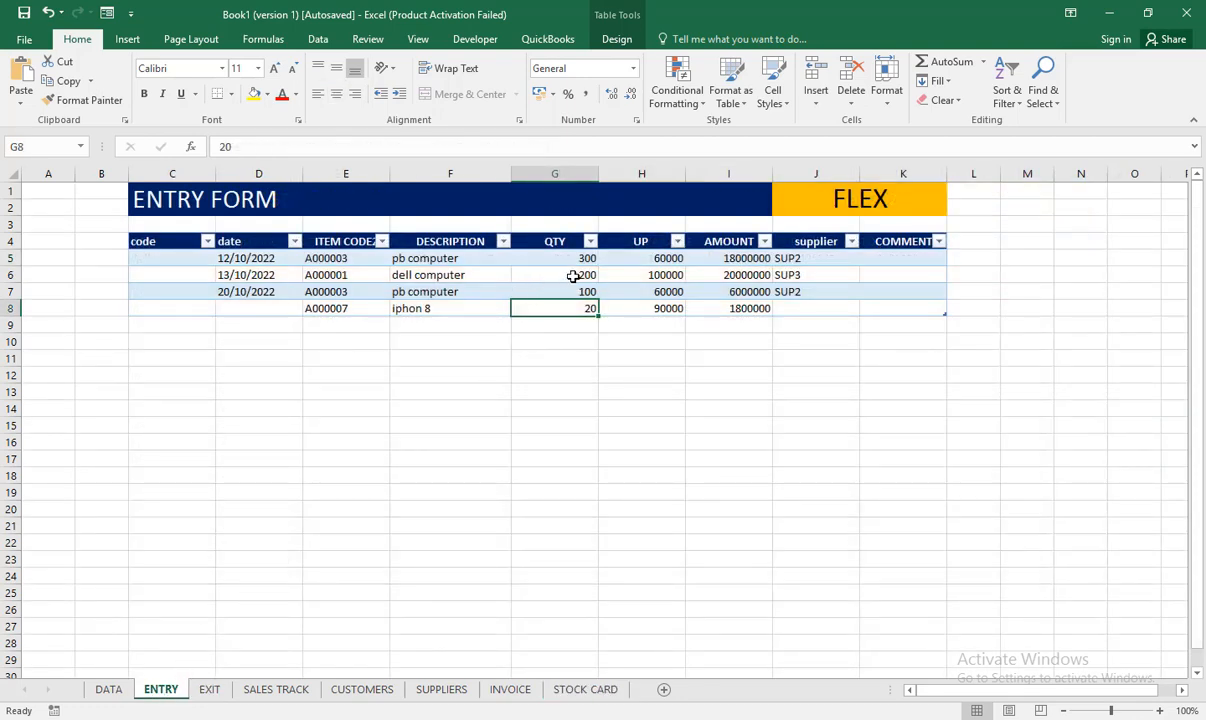
click(547, 275)
click(418, 309)
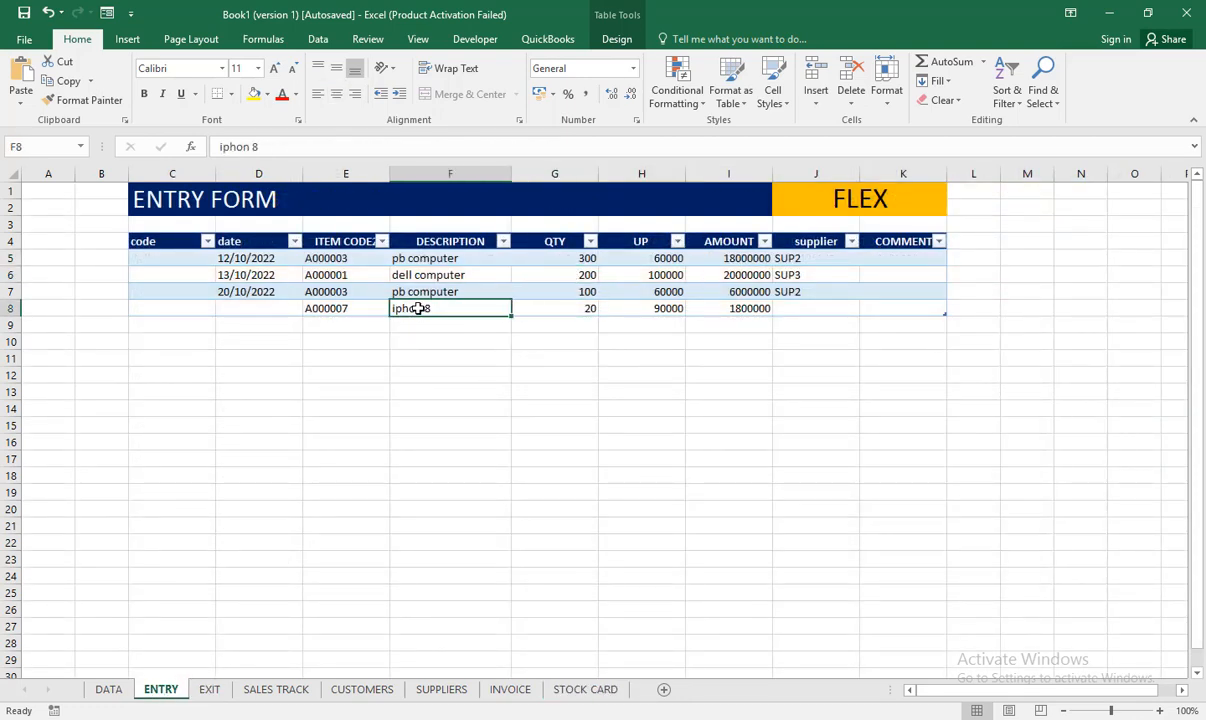
key(Right)
key(Right)
key(Right)
key(Right)
key(Right)
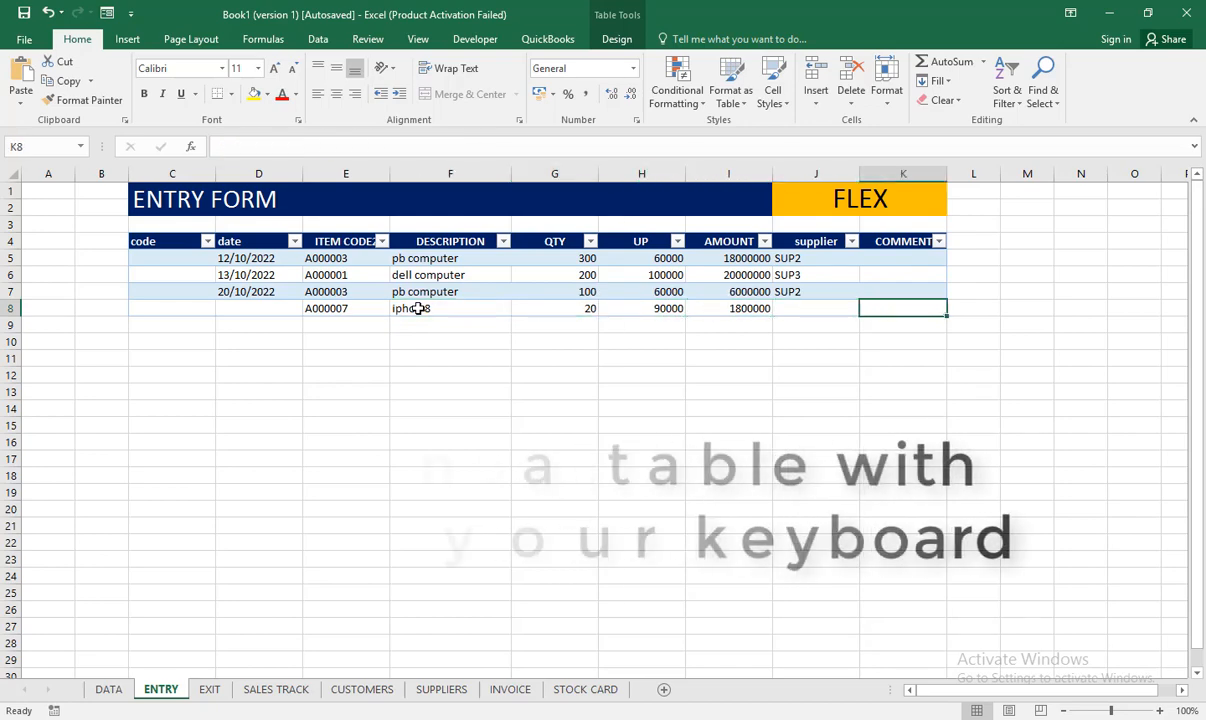
key(Tab)
key(Tab)
key(Tab)
key(Tab)
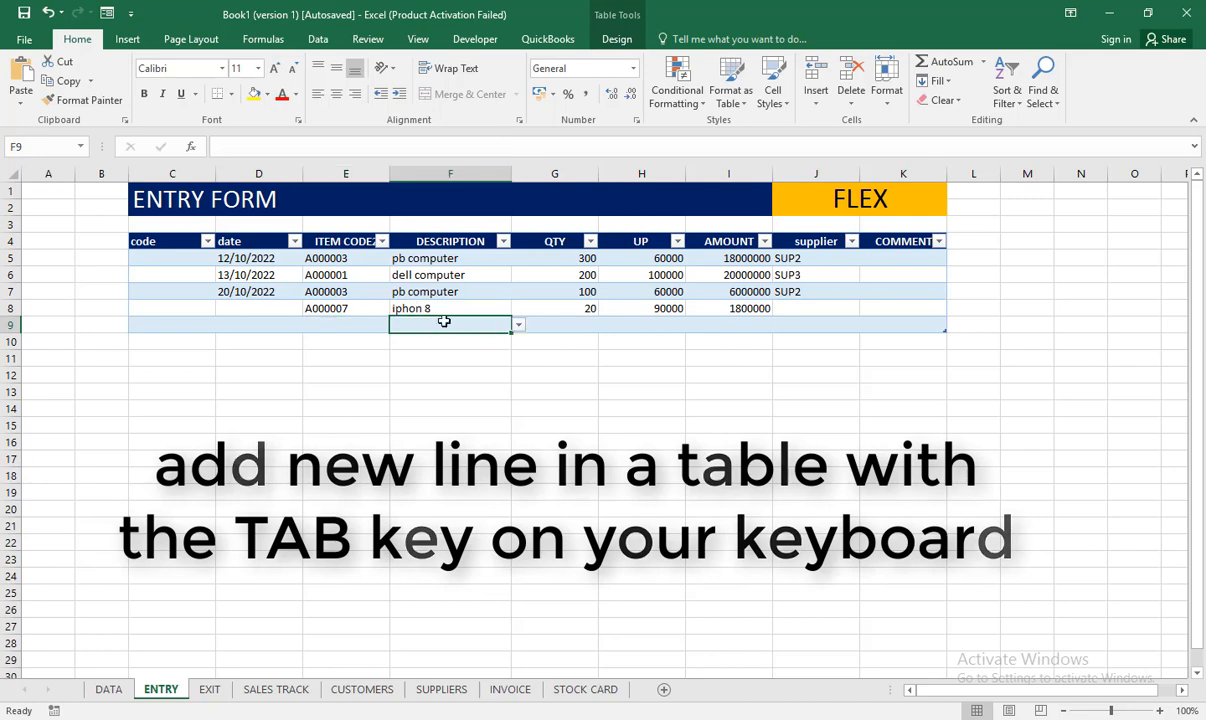
- Fill row 9 of the ENTRY form with dell computer and quantity 588, and check its row on the STOCK CARD
click(518, 325)
click(489, 340)
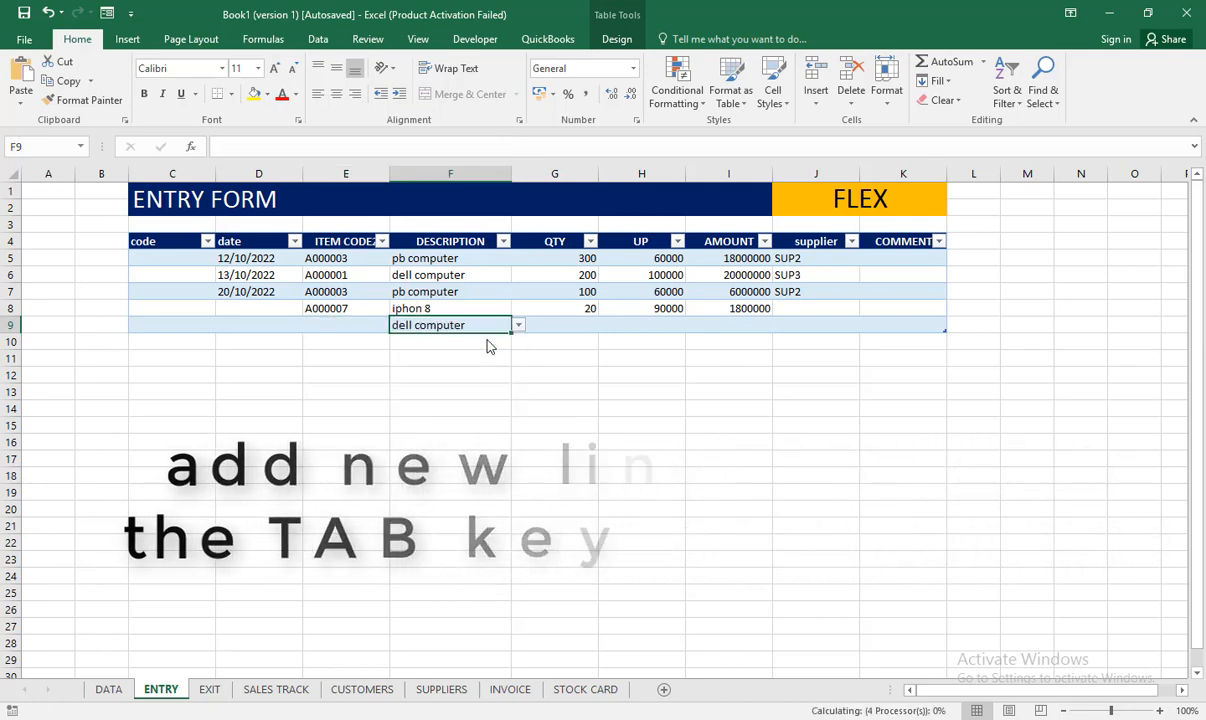
click(585, 323)
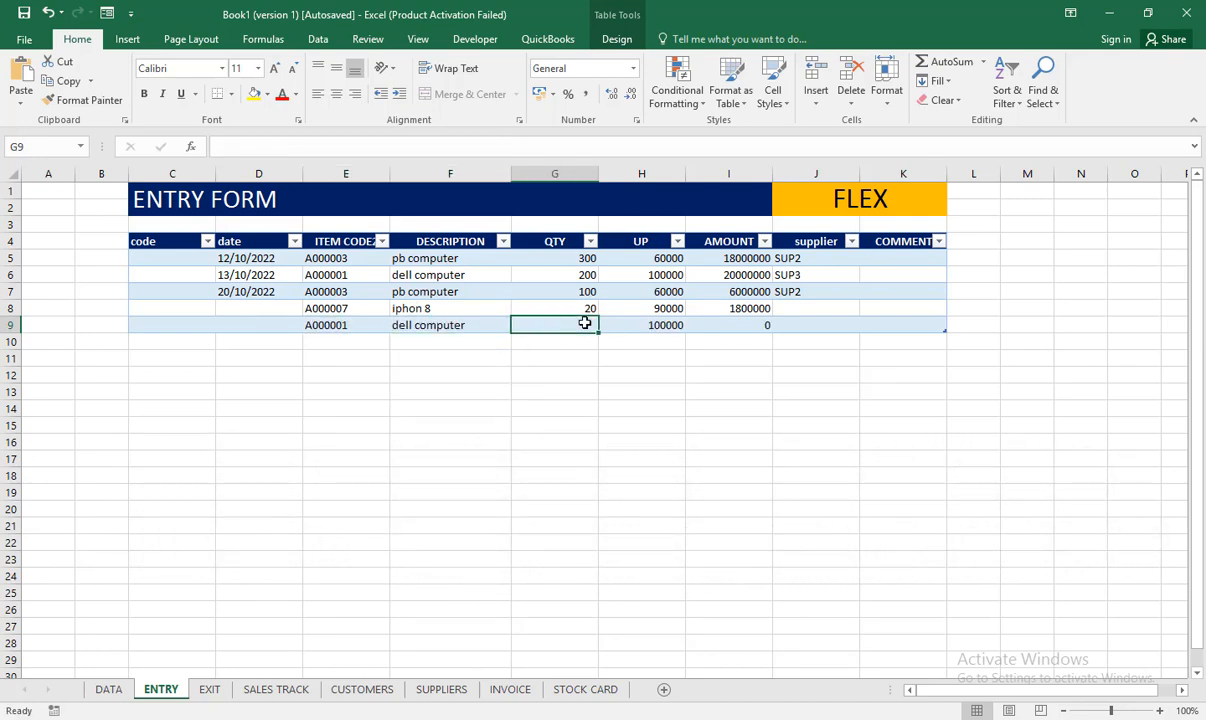
text(5)
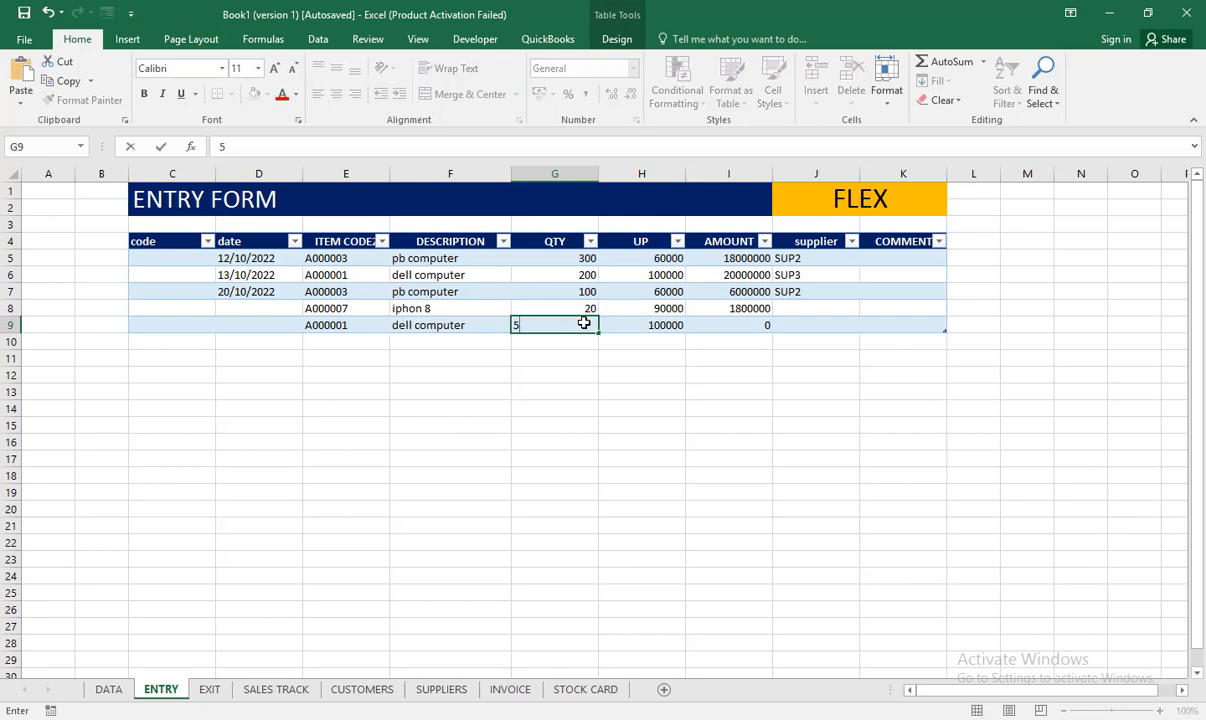
text(88)
click(568, 697)
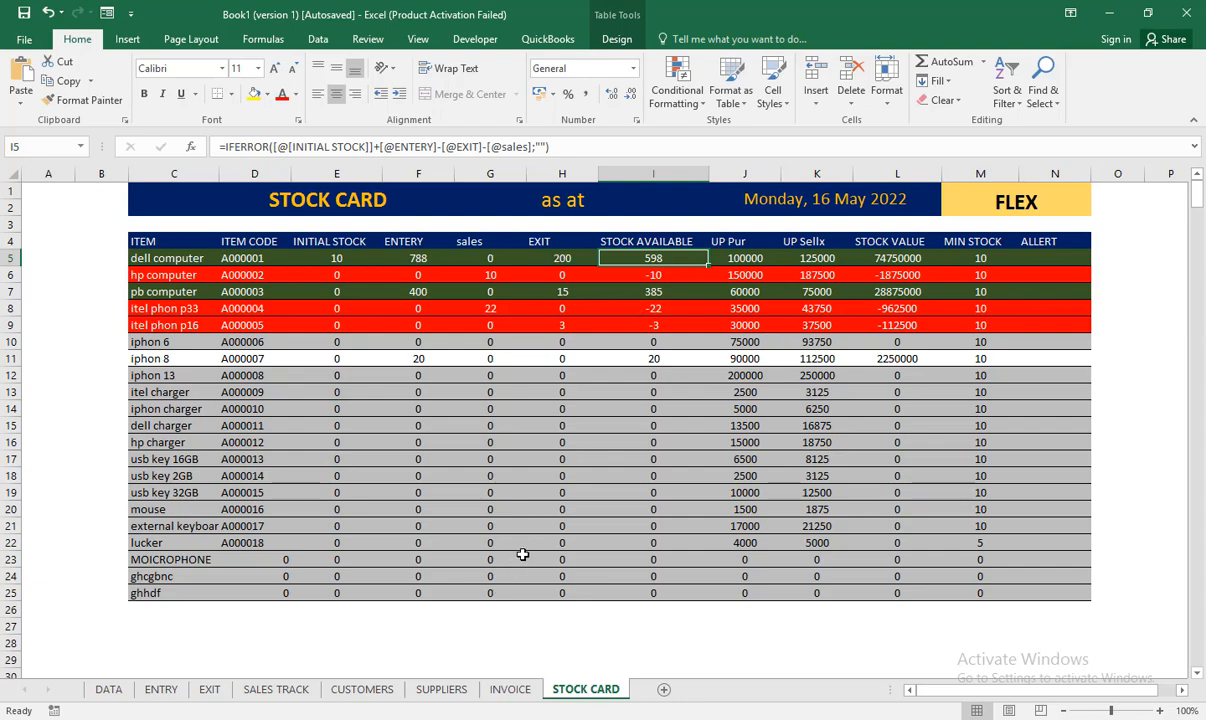
scroll(507, 552, down, 3)
scroll(507, 552, up, 3)
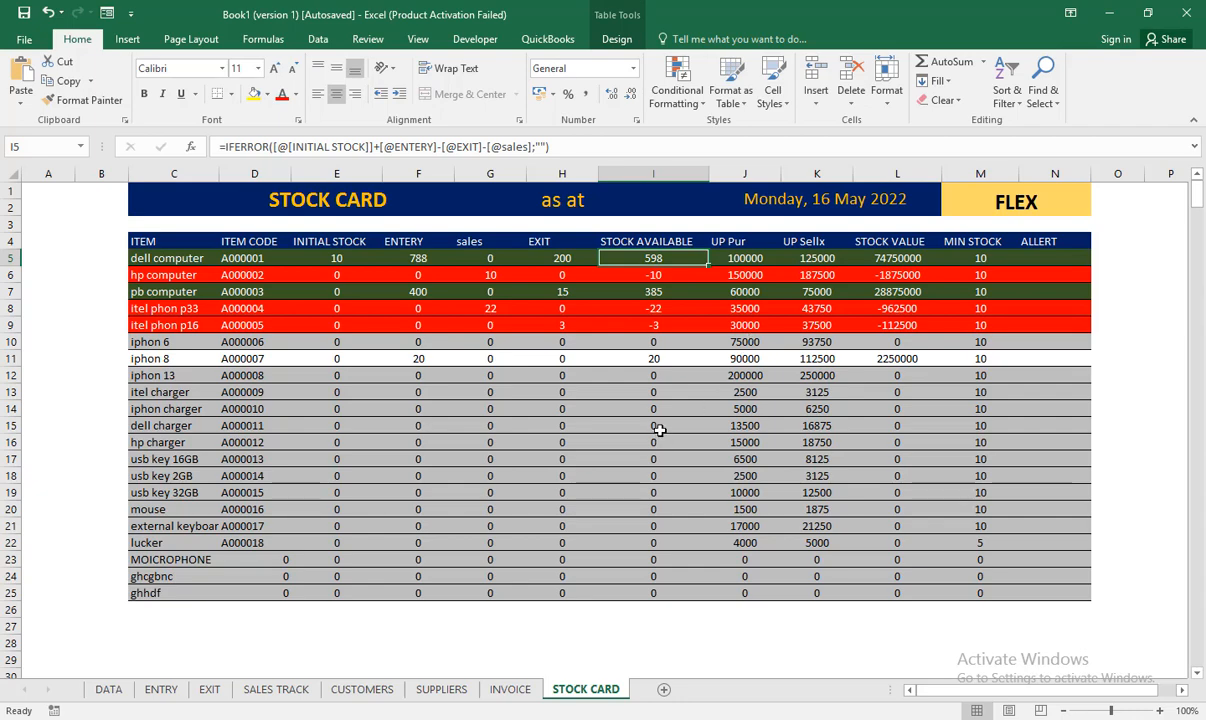
- Examine the item lines of the INVOICE sheet and look over the SALES TRACK and SUPPLIERS sheets
click(511, 690)
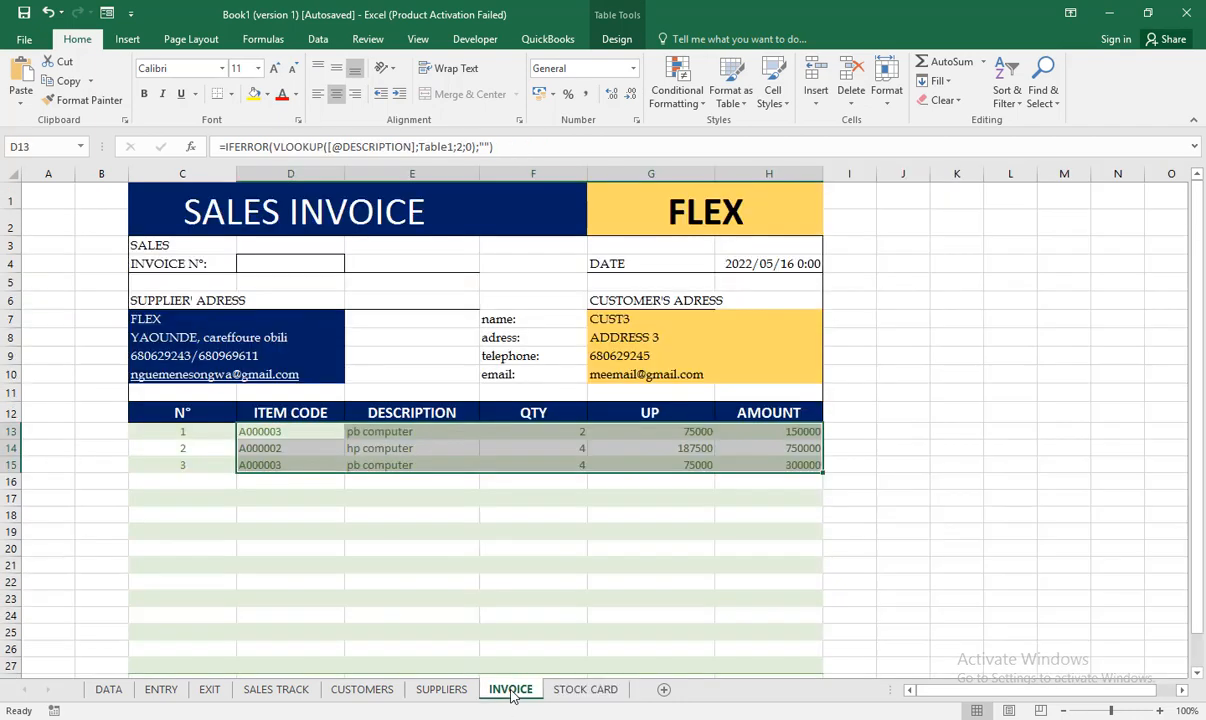
drag(193, 437, 770, 448)
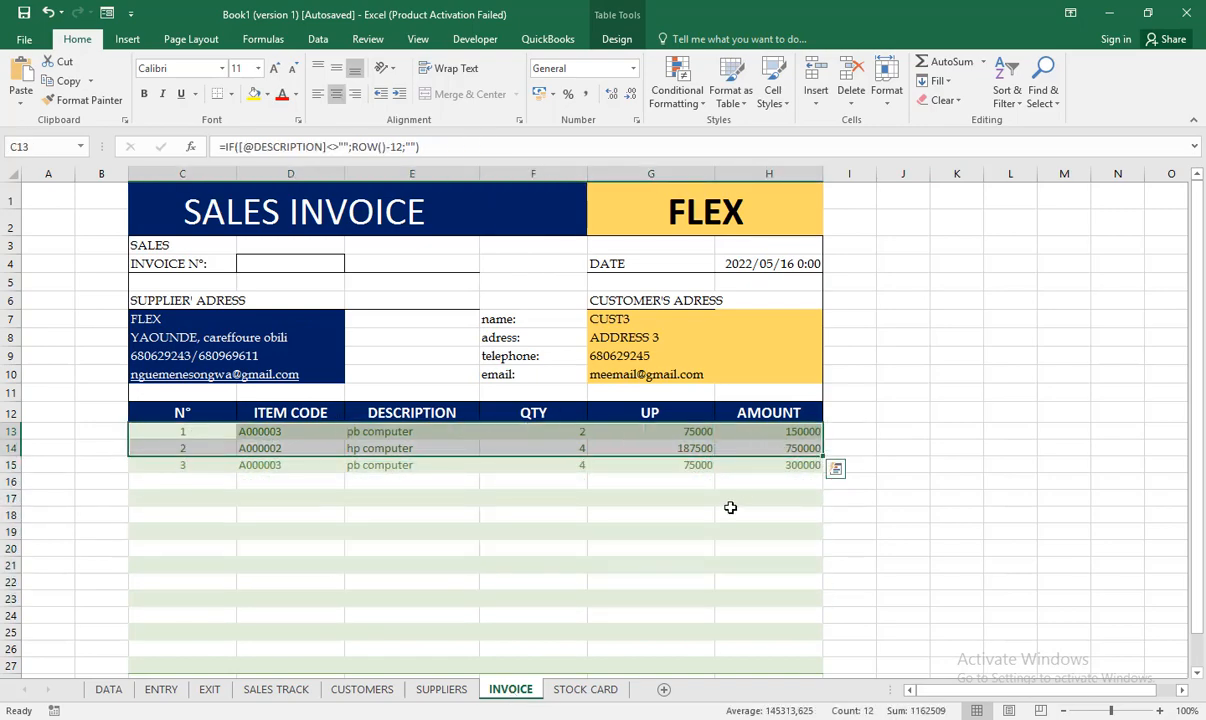
scroll(729, 504, down, 2)
scroll(729, 504, up, 2)
scroll(729, 504, down, 6)
scroll(729, 510, up, 6)
click(719, 478)
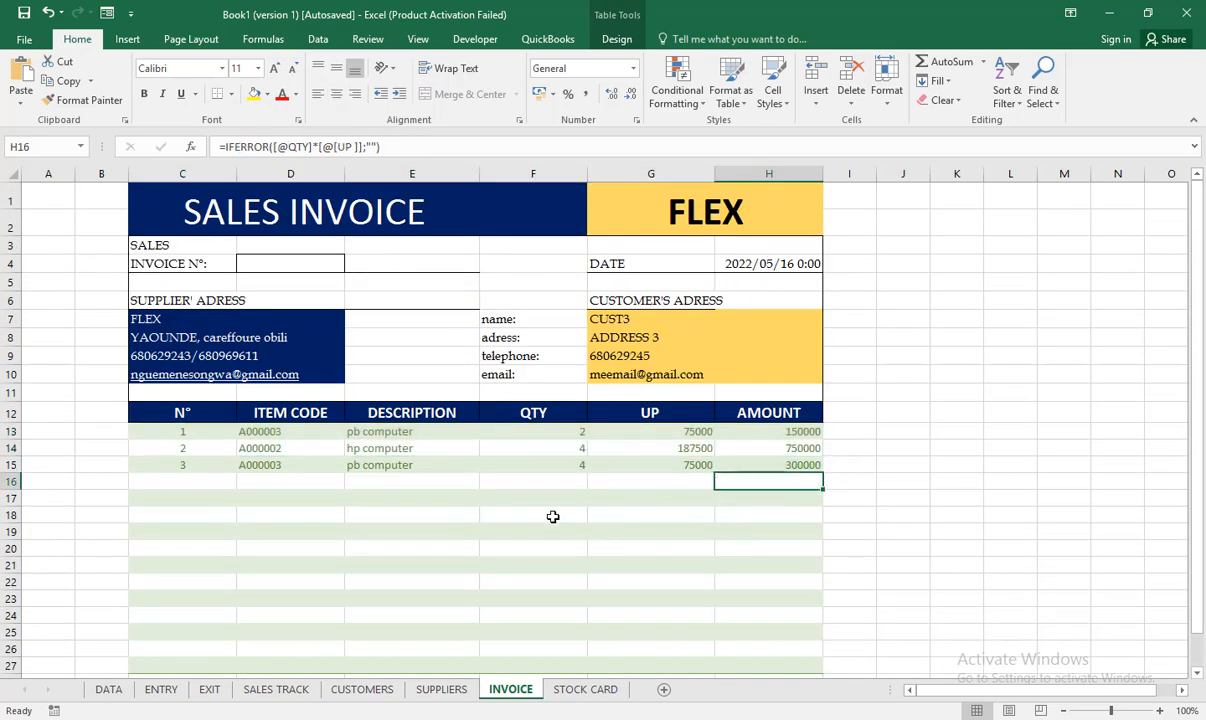
click(256, 698)
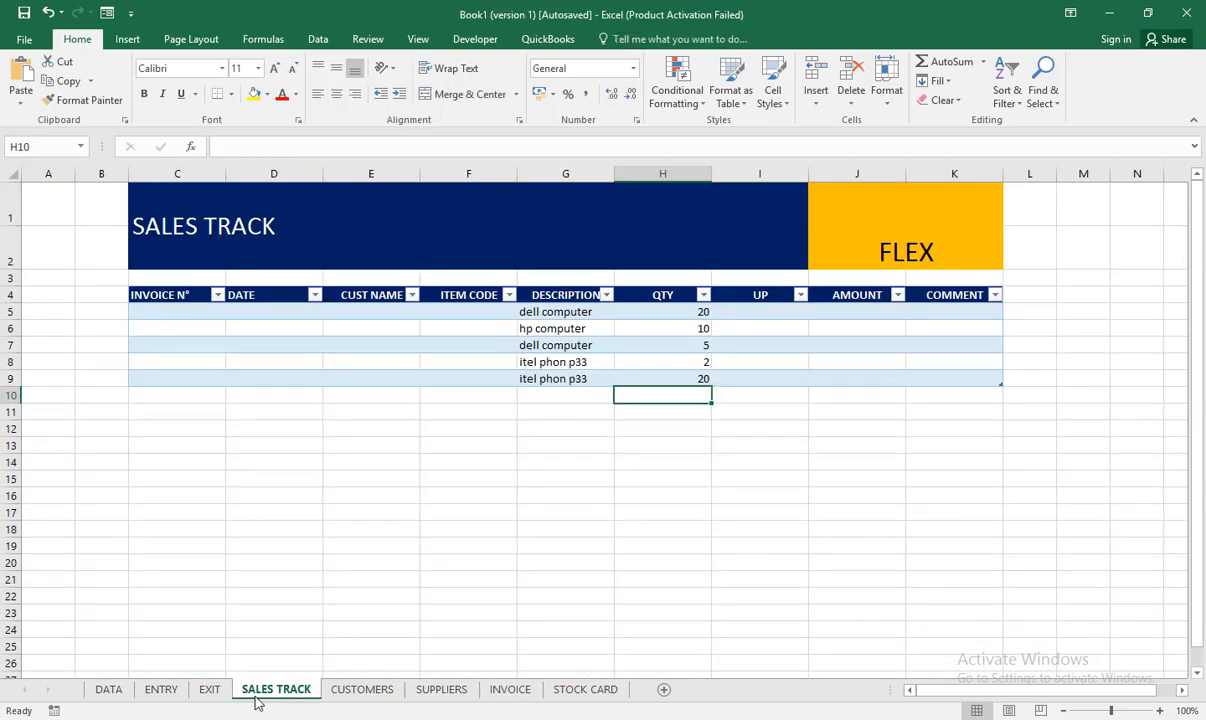
click(443, 689)
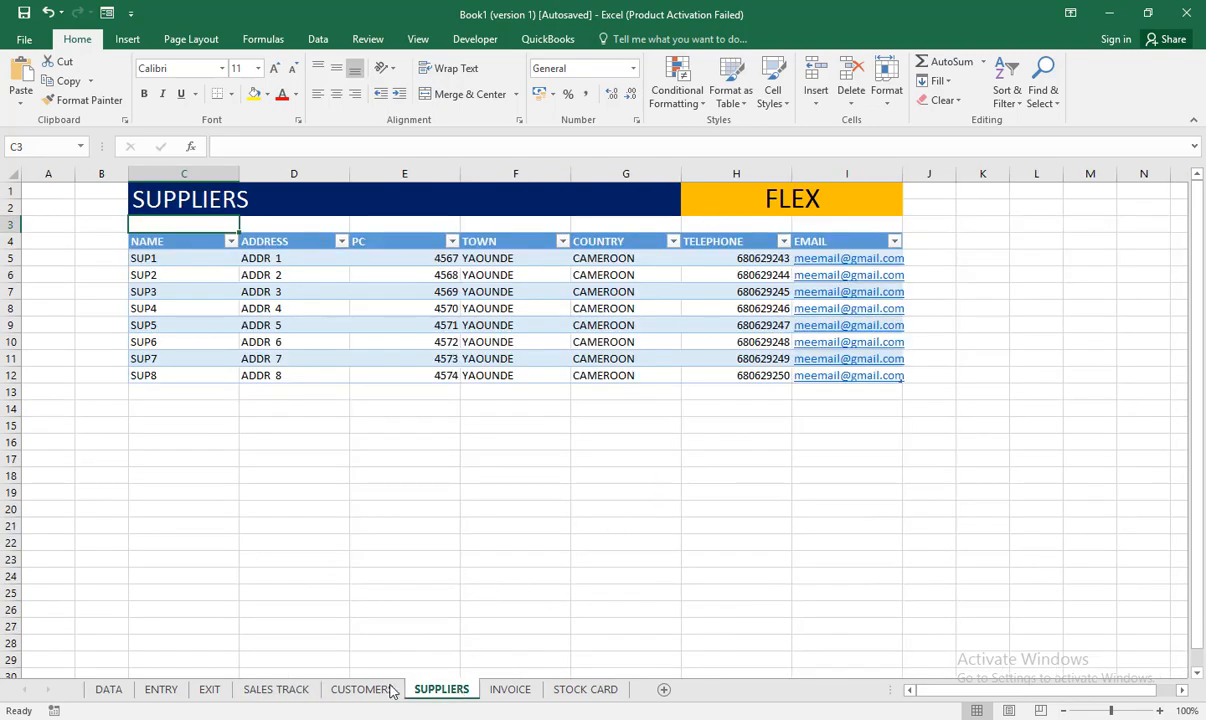
click(508, 689)
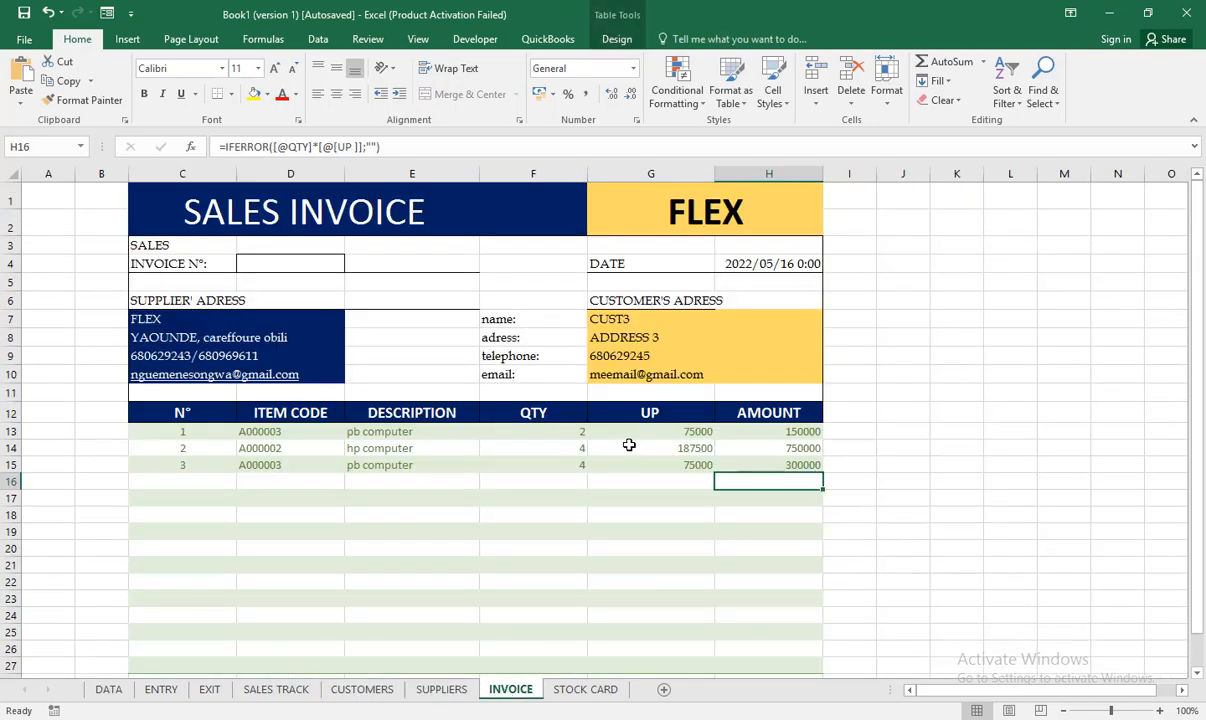